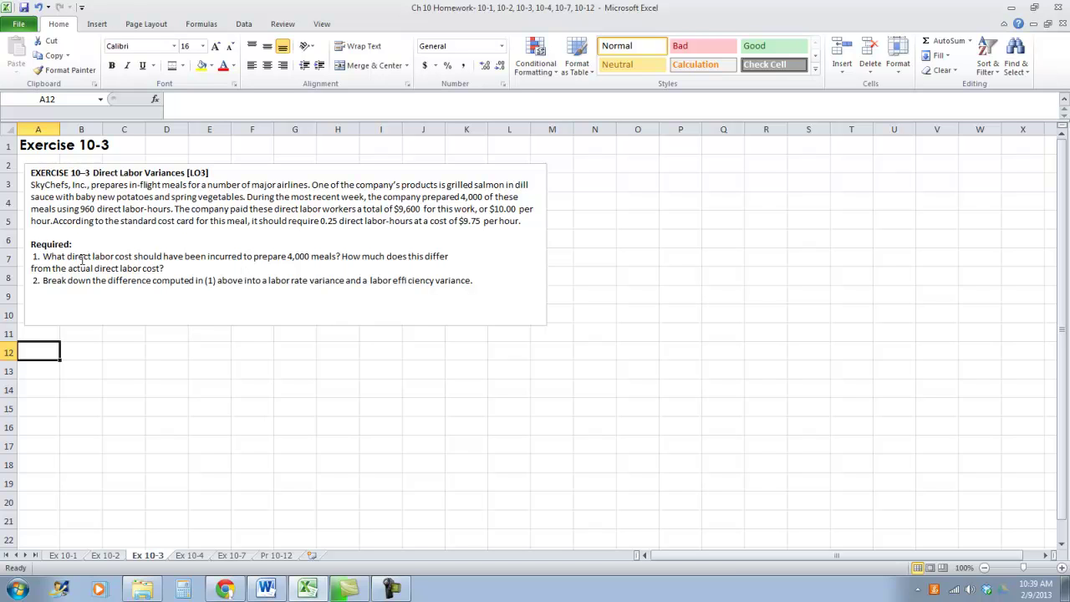
# - Remove the stray space inside the word "efficiency" in requirement 2 of the problem text box
pyautogui.click(410, 279)
pyautogui.press('BackSpace')
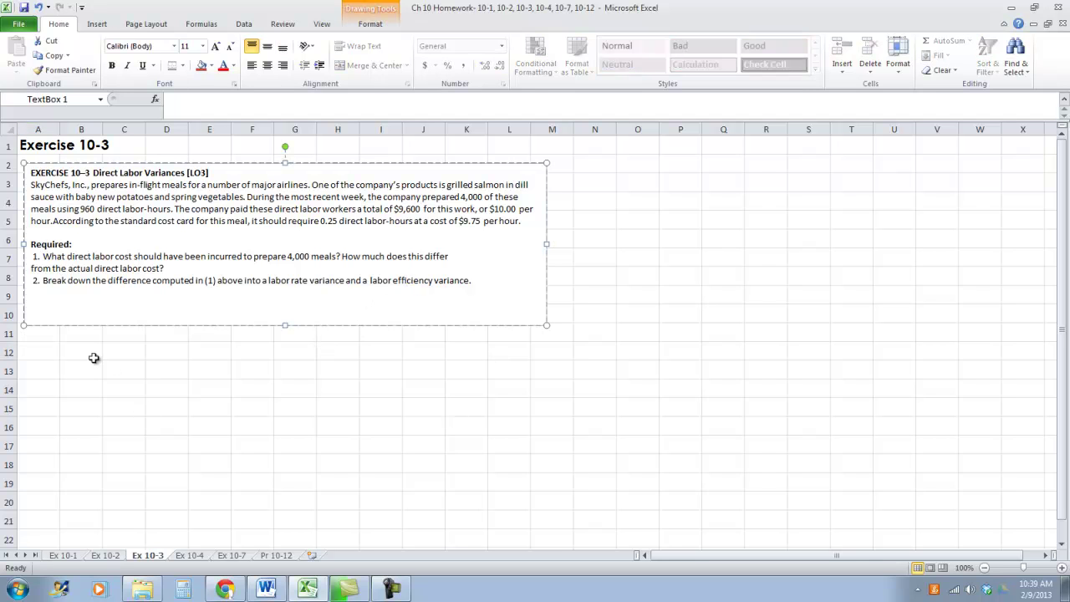
# - Enter the heading "Step 1:" in cell A13 and make it bold
pyautogui.click(46, 370)
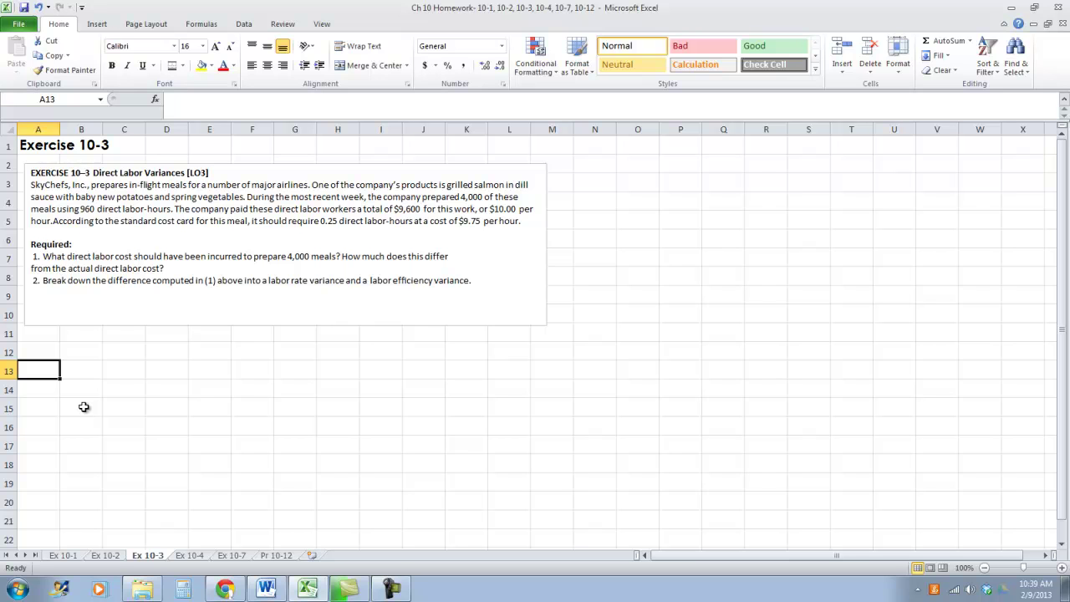
pyautogui.write('Step 1')
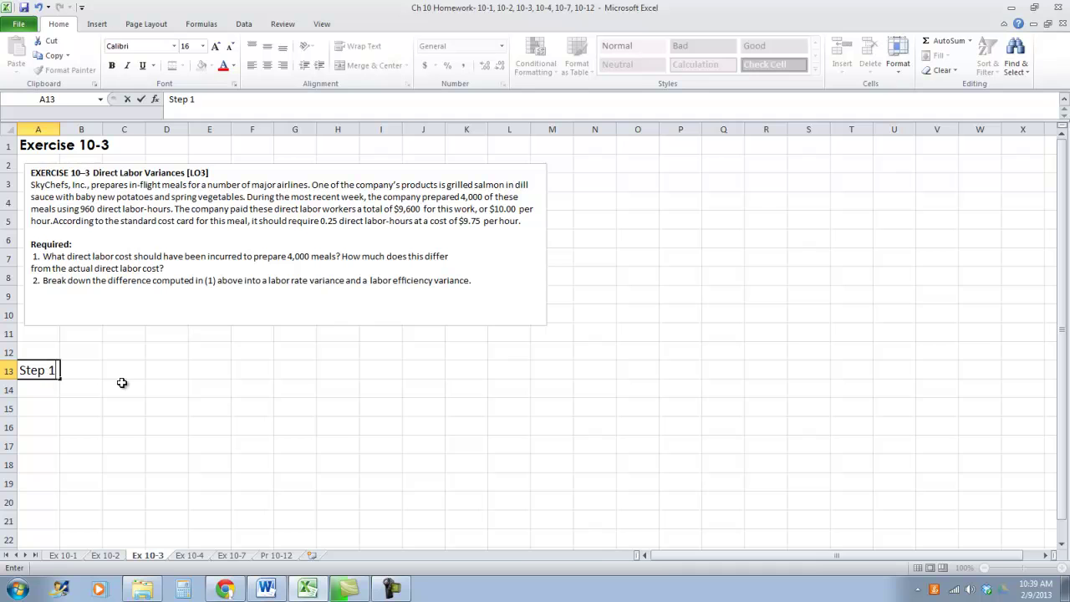
pyautogui.write(':')
pyautogui.press('Return')
pyautogui.press('Up')
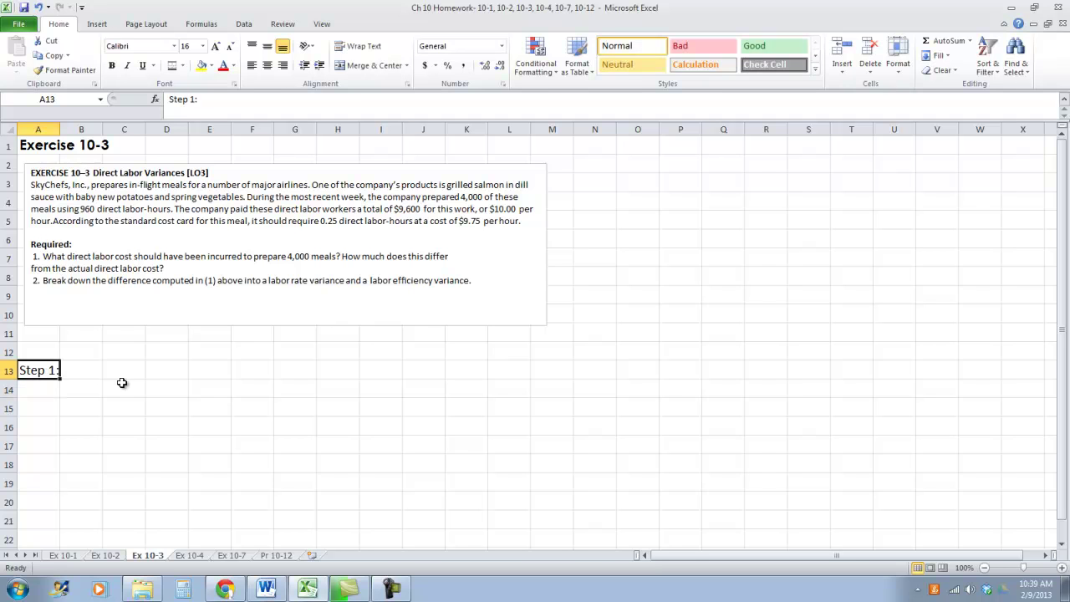
pyautogui.click(127, 66)
pyautogui.click(112, 66)
pyautogui.click(127, 66)
# - Widen column A and enter the label "Number of meals prepare" in A14 with 4000 in B14
pyautogui.moveTo(61, 129); pyautogui.dragTo(102, 128)
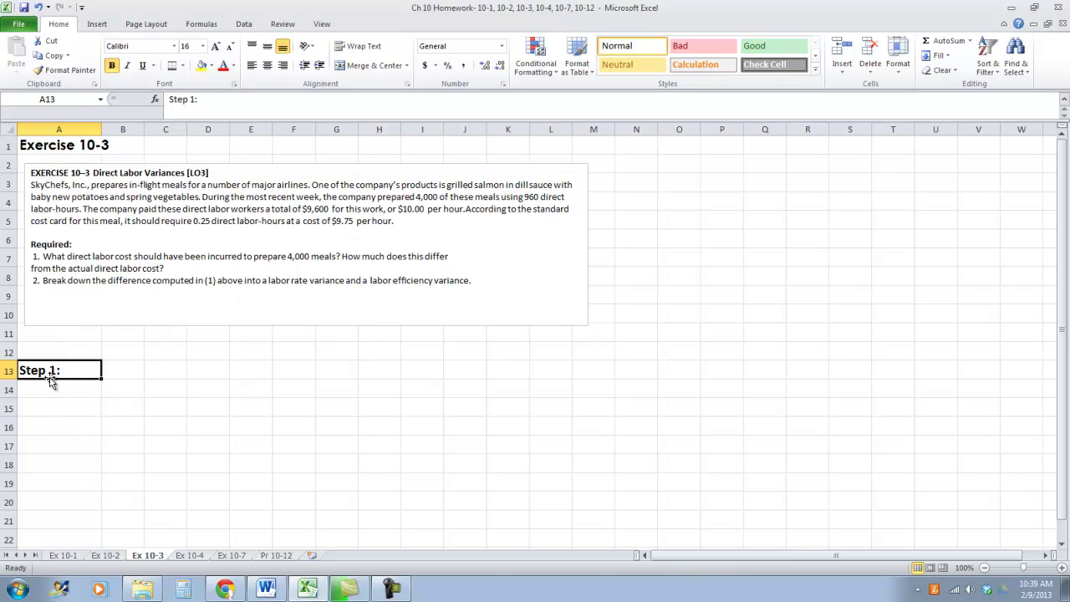
pyautogui.click(43, 386)
pyautogui.write('Nu')
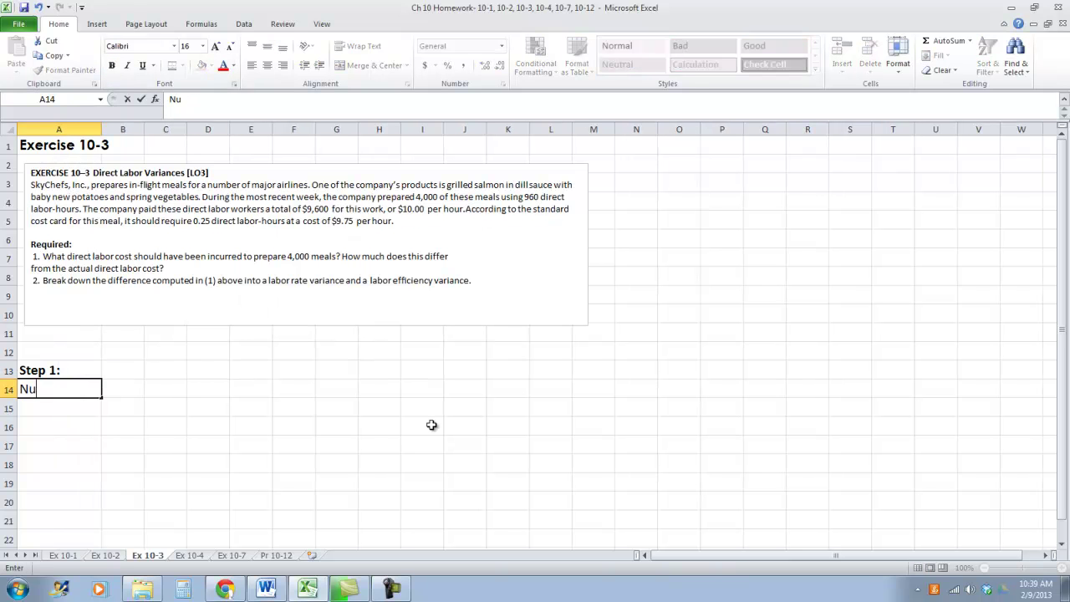
pyautogui.write('mber of meals prepare')
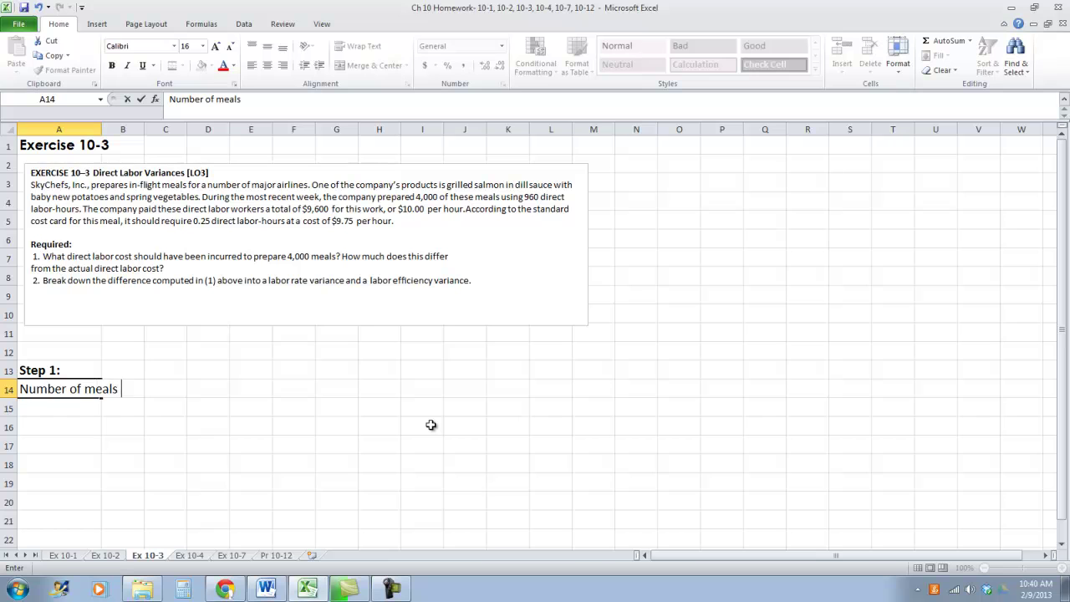
pyautogui.press('Tab')
pyautogui.write('4000')
pyautogui.press('Tab')
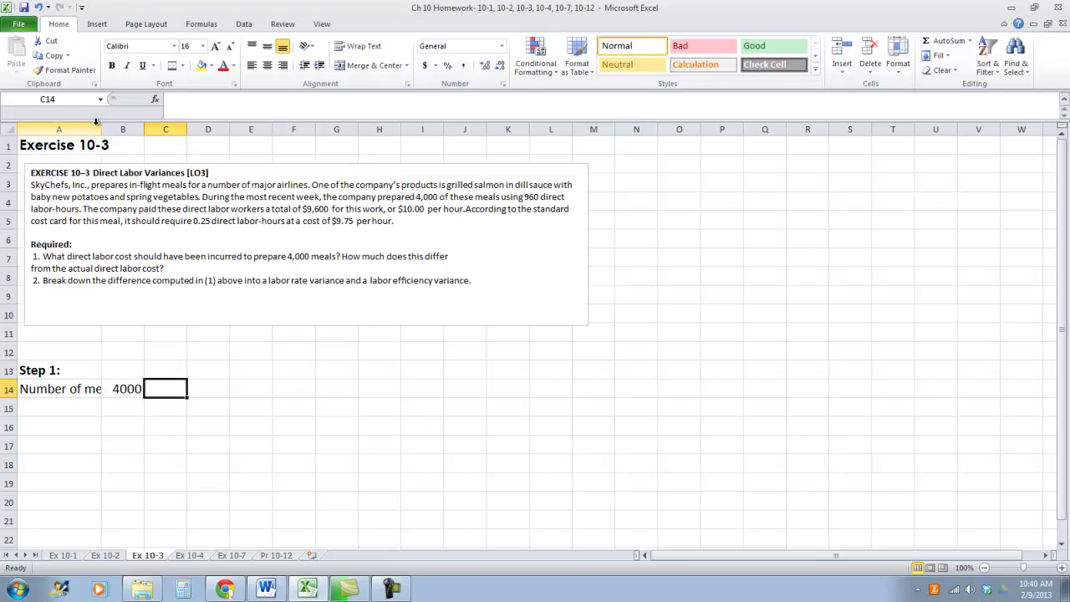
# - Fit column A to its contents and apply the comma number style to column B
pyautogui.click(93, 128)
pyautogui.doubleClick(102, 129)
pyautogui.click(188, 128)
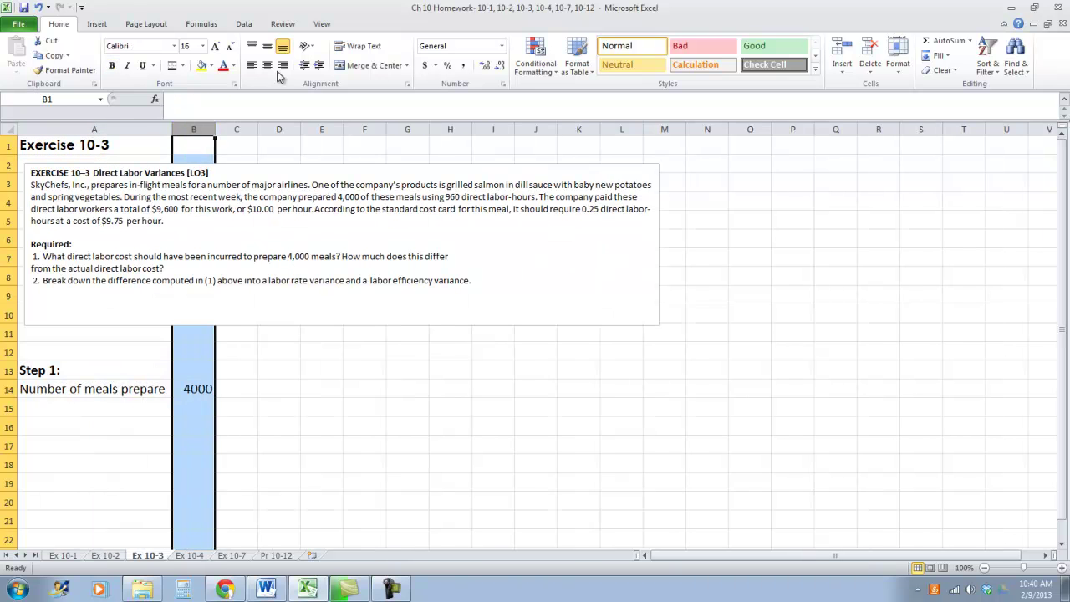
pyautogui.click(463, 65)
pyautogui.click(166, 385)
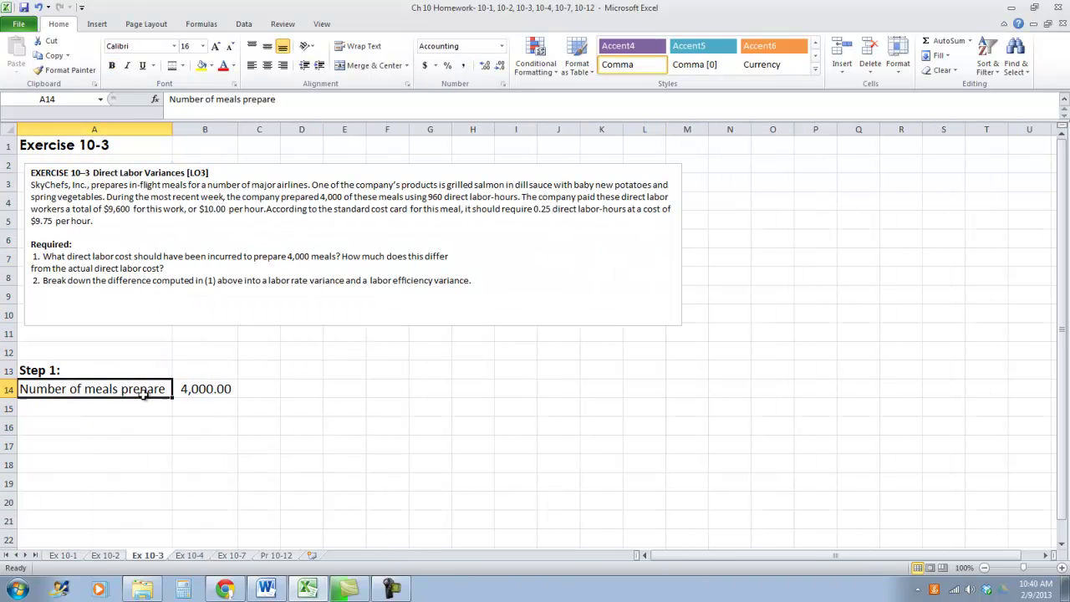
# - Enter "Standard direct labor hours per meal" in A15 with .25 in B15, fitting column A to the label
pyautogui.click(109, 404)
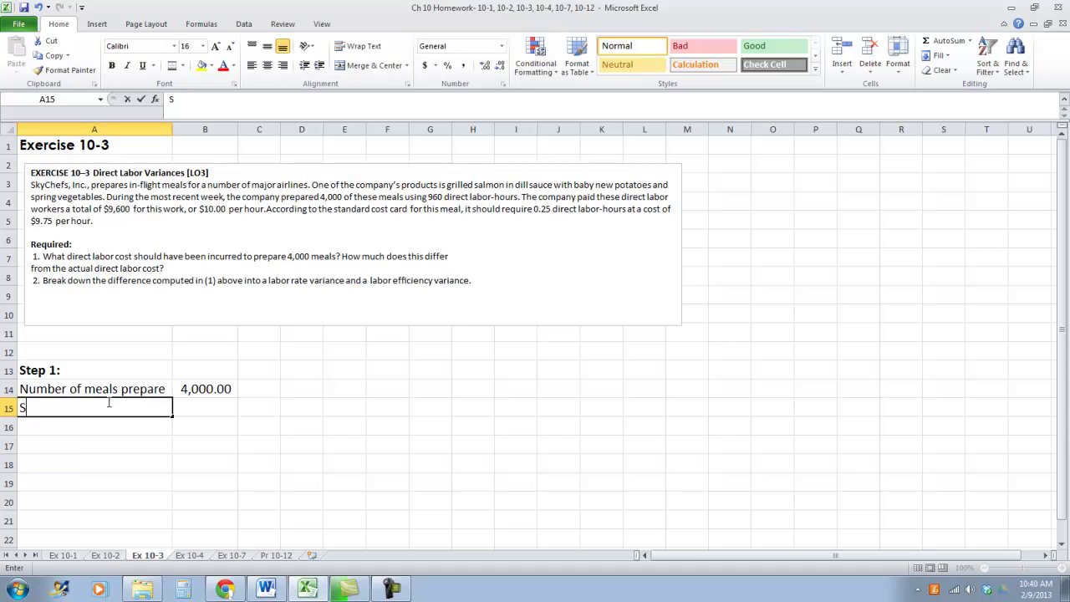
pyautogui.write('Standard direct laboru')
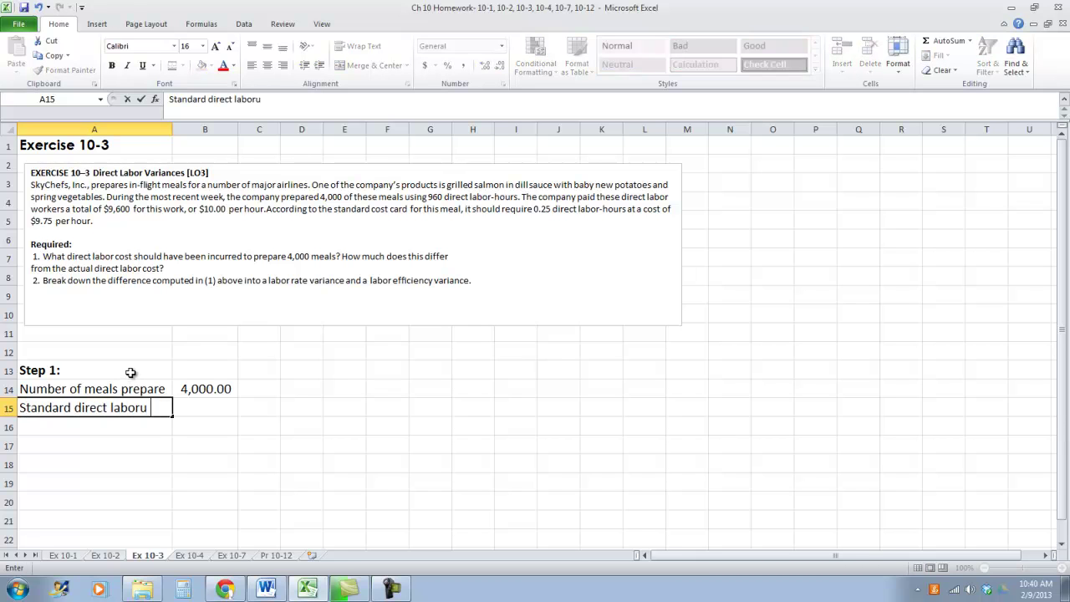
pyautogui.press('BackSpace')
pyautogui.write('hours per meal')
pyautogui.press('Tab')
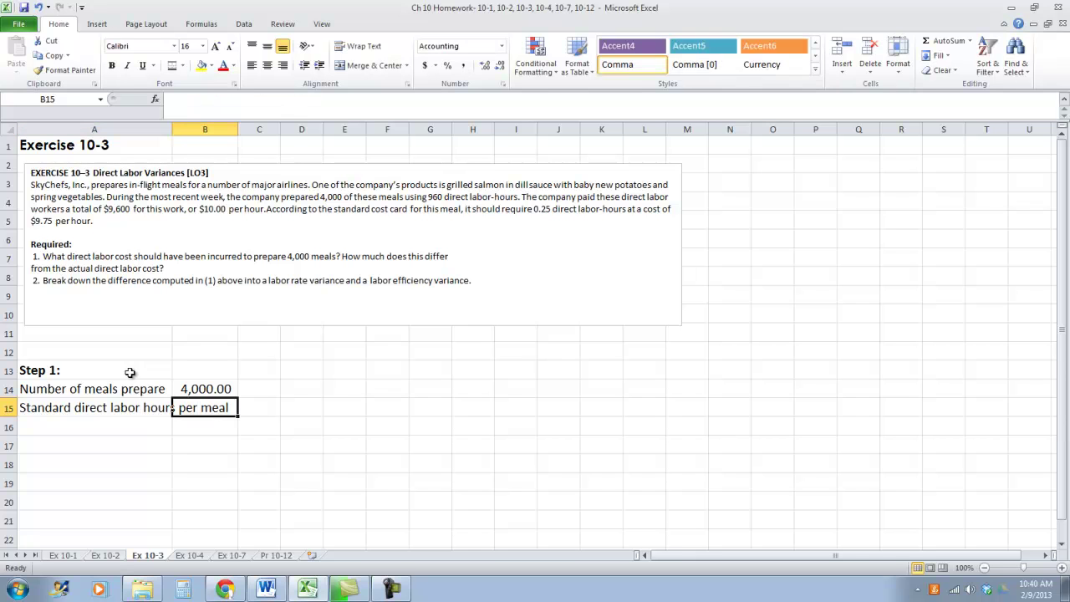
pyautogui.doubleClick(175, 129)
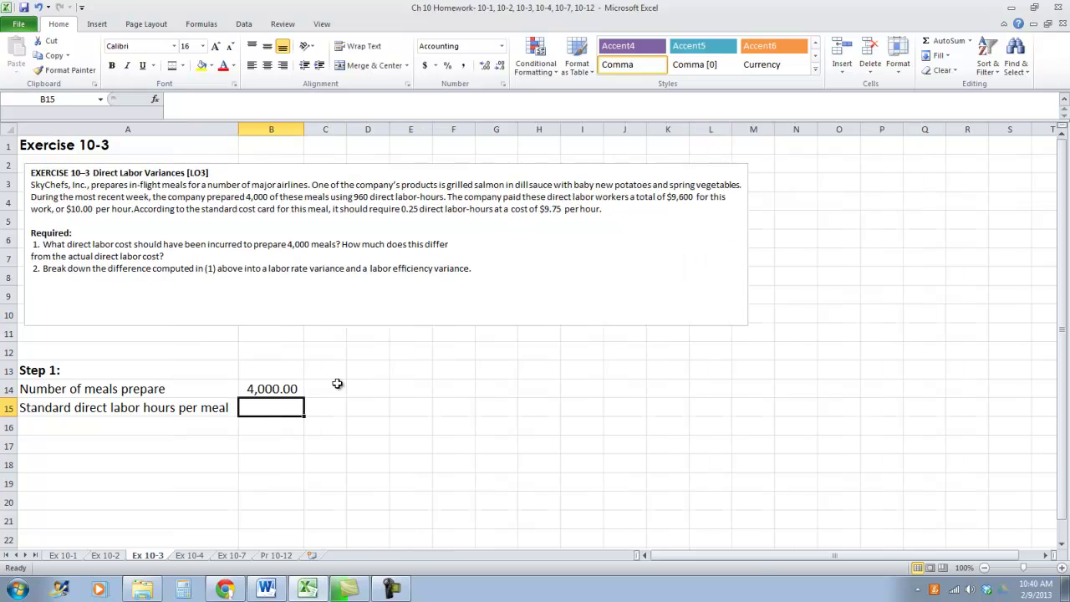
pyautogui.write('.25')
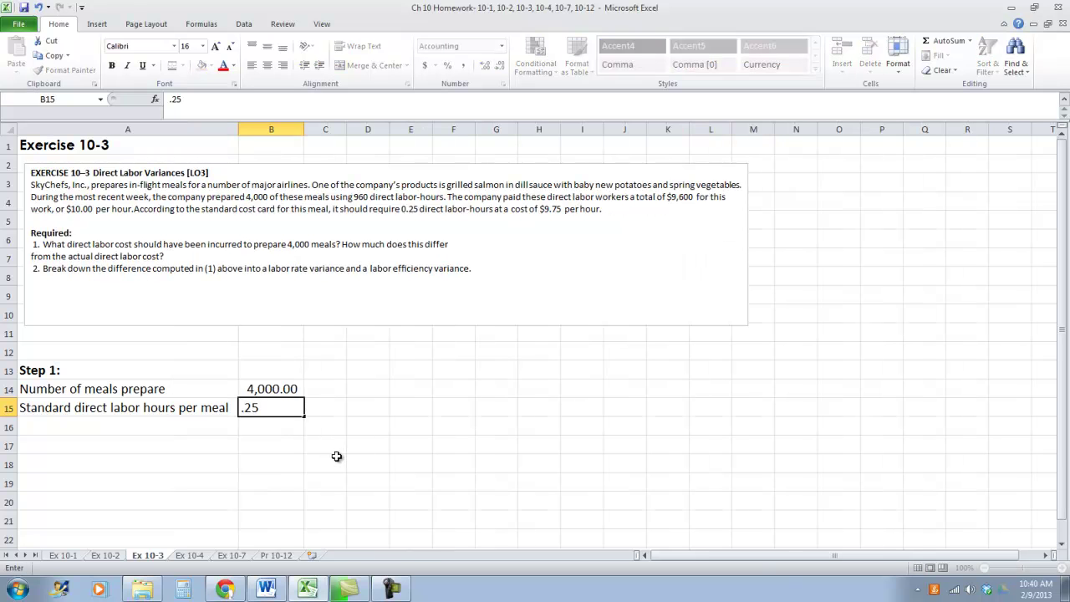
pyautogui.press('Return')
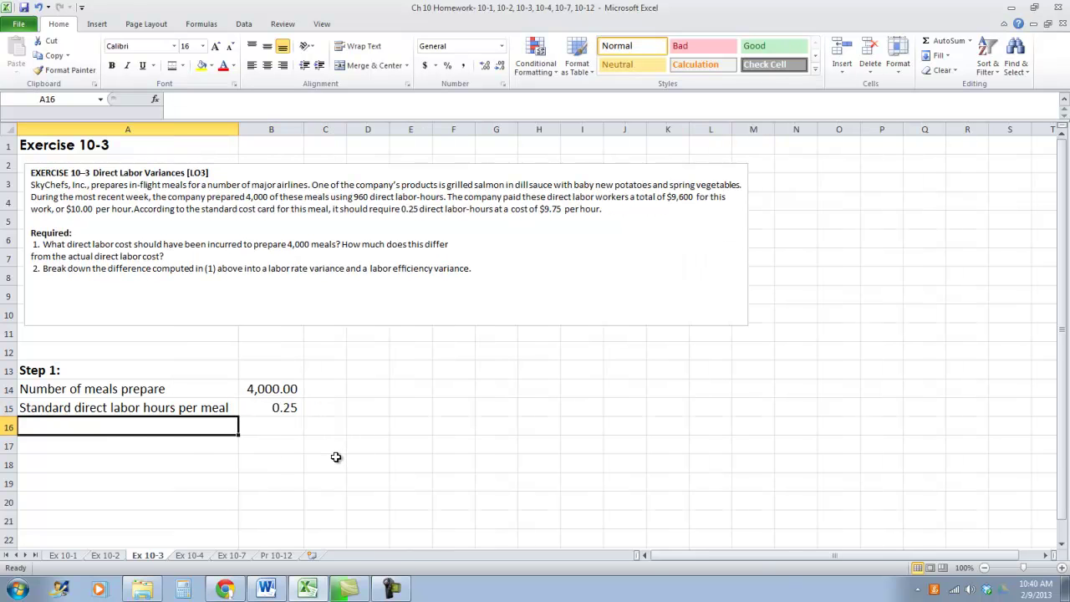
# - Enter "Total direct labor hours allowed" in A16 and calculate it in B16 with the formula =B14*B15
pyautogui.write('Total direct labor hours')
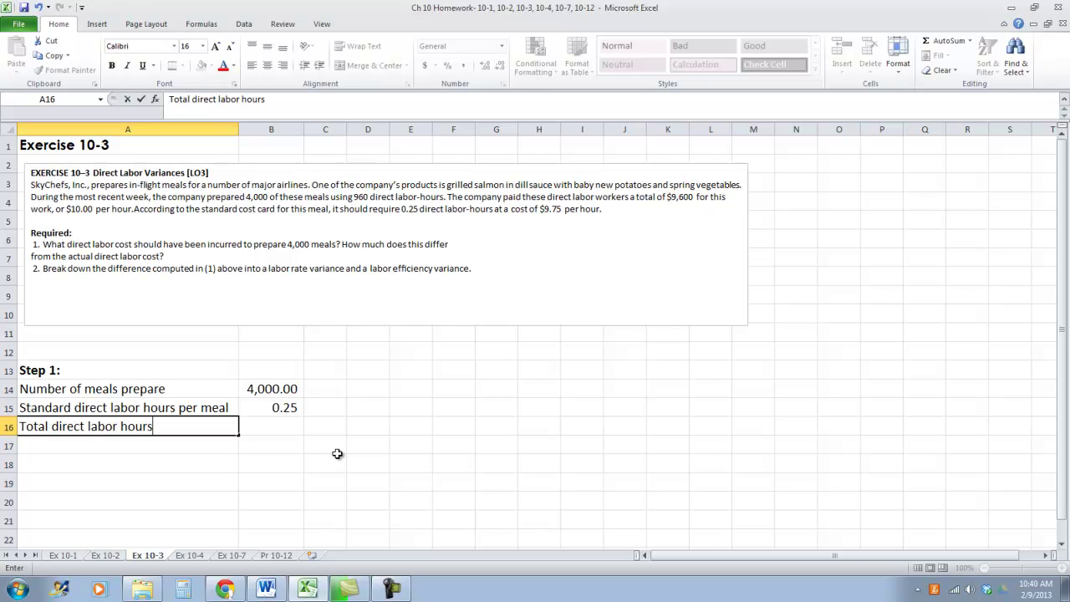
pyautogui.write(' allowed')
pyautogui.press('Tab')
pyautogui.write('=')
pyautogui.click(281, 392)
pyautogui.write('*')
pyautogui.click(284, 407)
pyautogui.hotkey('ctrl', 'Return')
# - Add a top border to the total in B16 and widen column A slightly
pyautogui.click(183, 66)
pyautogui.click(204, 233)
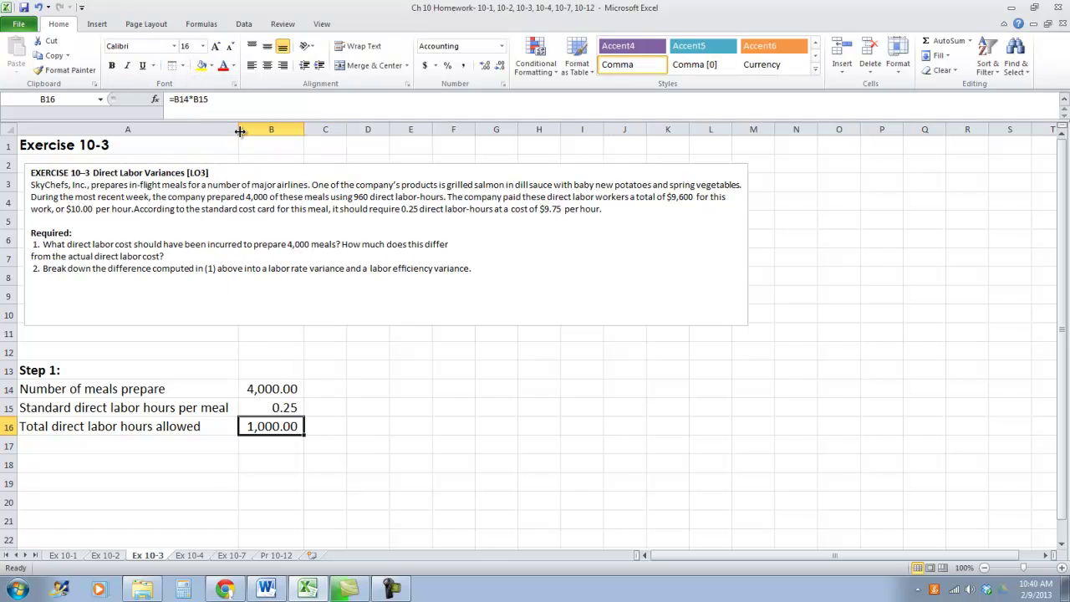
pyautogui.moveTo(238, 131); pyautogui.dragTo(248, 131)
# - Enter "Standard direct cost per labor hour" in A17 with 9.75 in B17, formatted as a dollar accounting amount
pyautogui.click(87, 438)
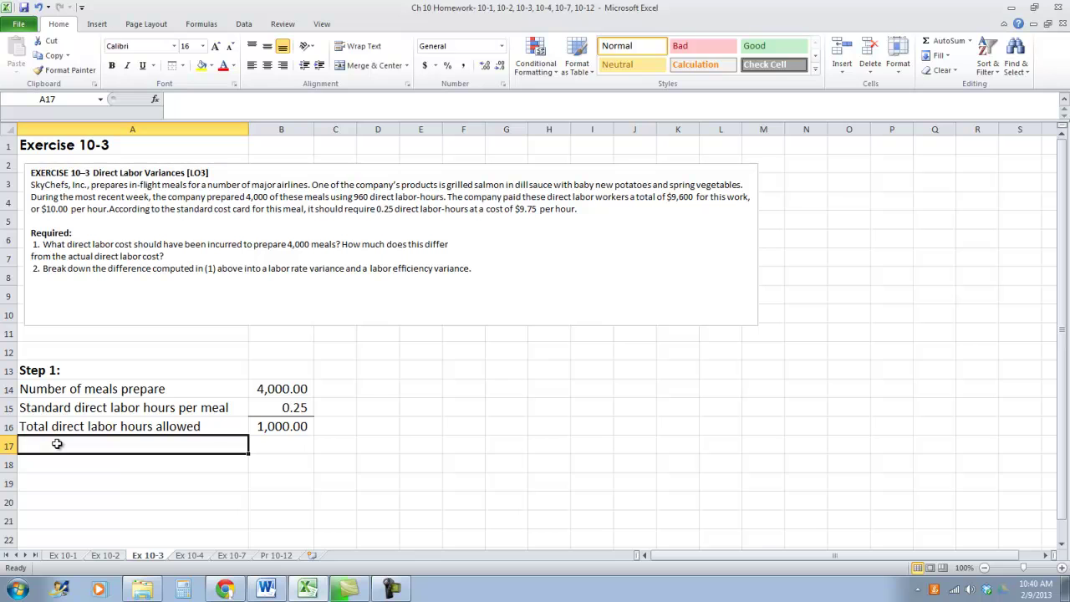
pyautogui.write('Standar')
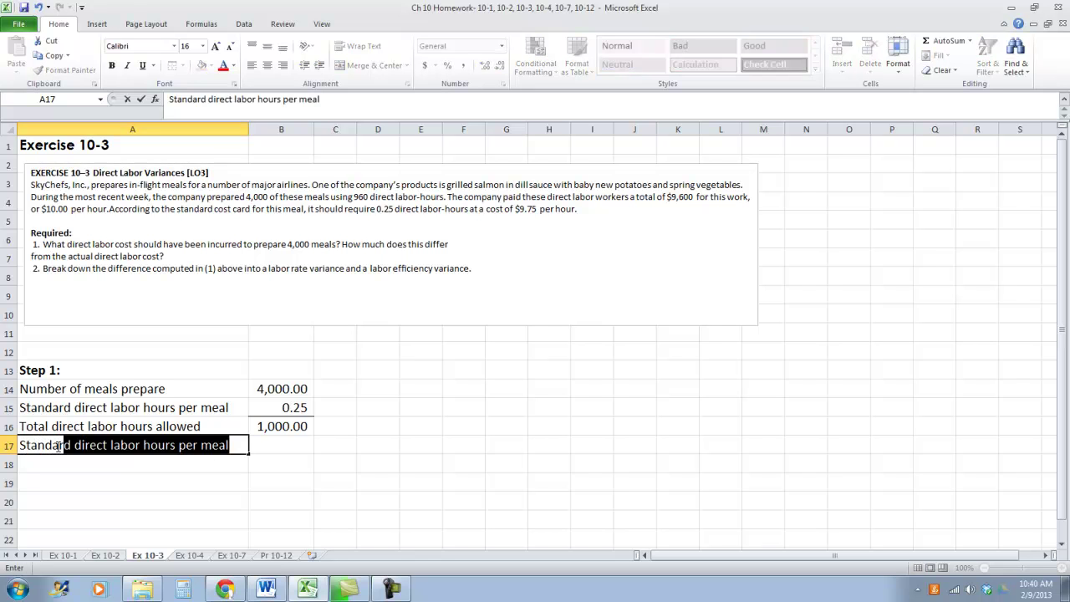
pyautogui.write('d')
pyautogui.write(' dire')
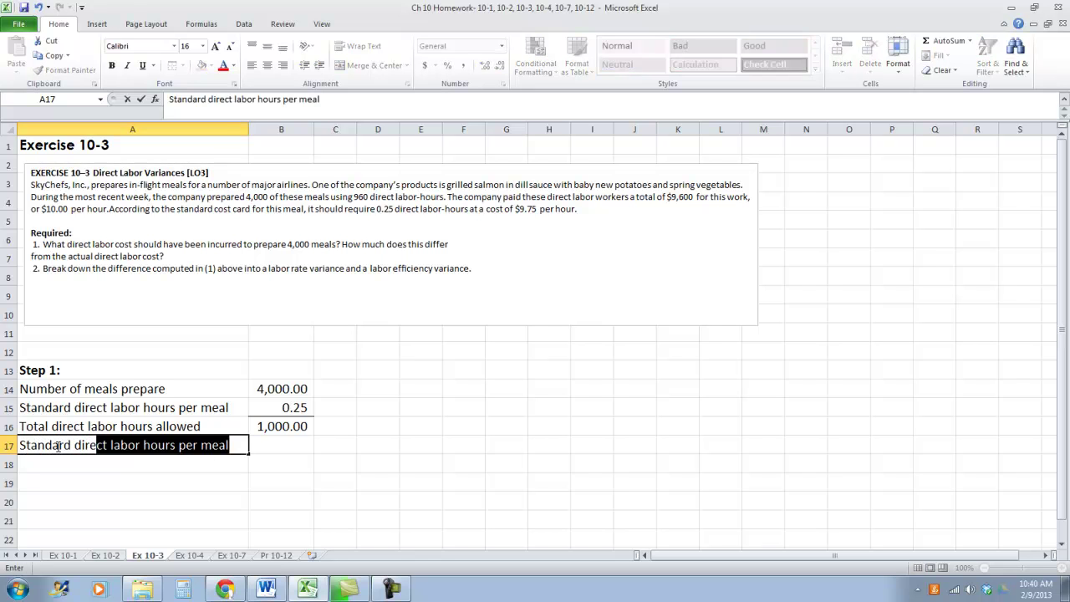
pyautogui.write('ct cost per laboru')
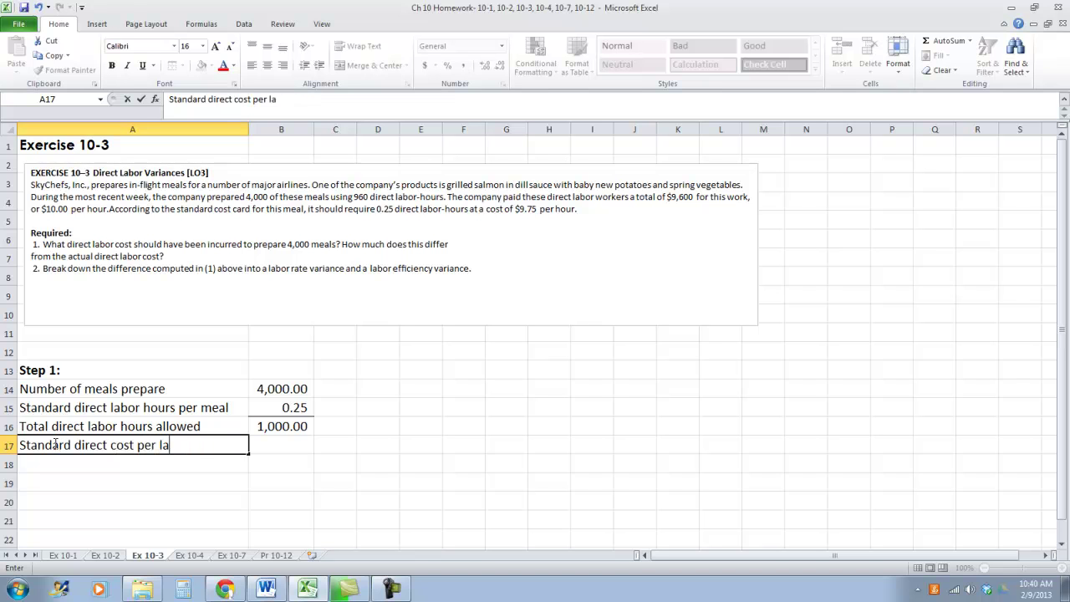
pyautogui.press('BackSpace')
pyautogui.write('hour')
pyautogui.press('Tab')
pyautogui.write('9.75')
pyautogui.press('Tab')
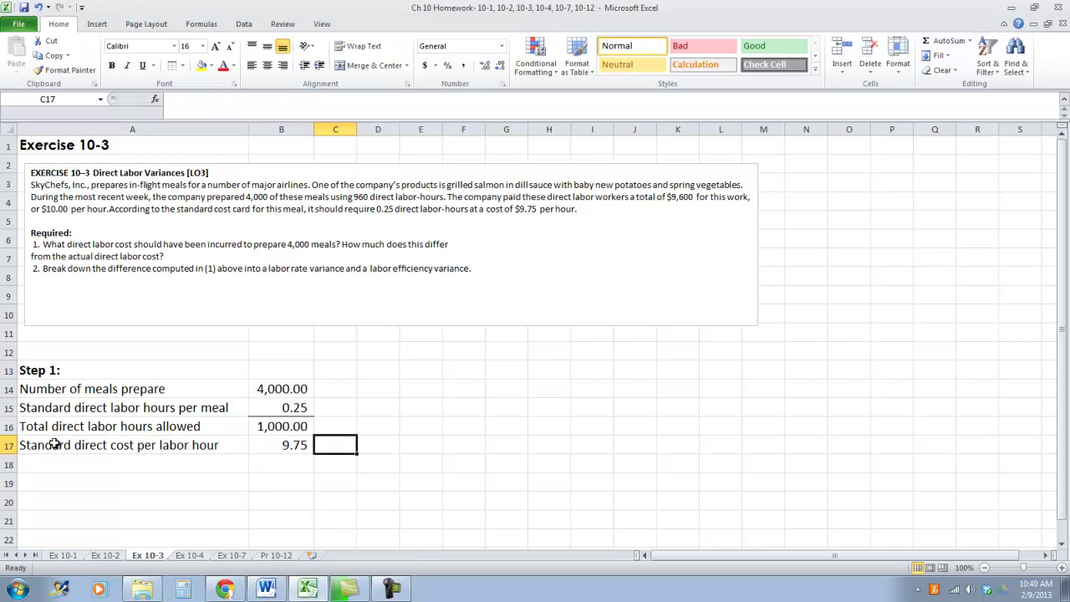
pyautogui.click(296, 445)
pyautogui.click(425, 65)
# - Enter the label "Total direct standard direct labor costs" in cell A18
pyautogui.click(115, 461)
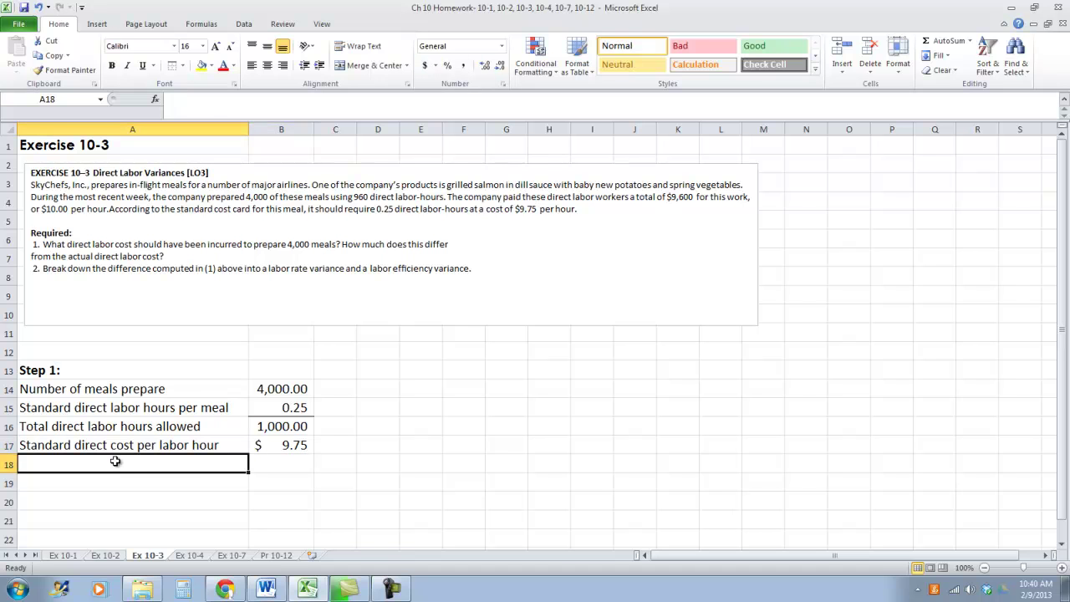
pyautogui.write('Total direct ')
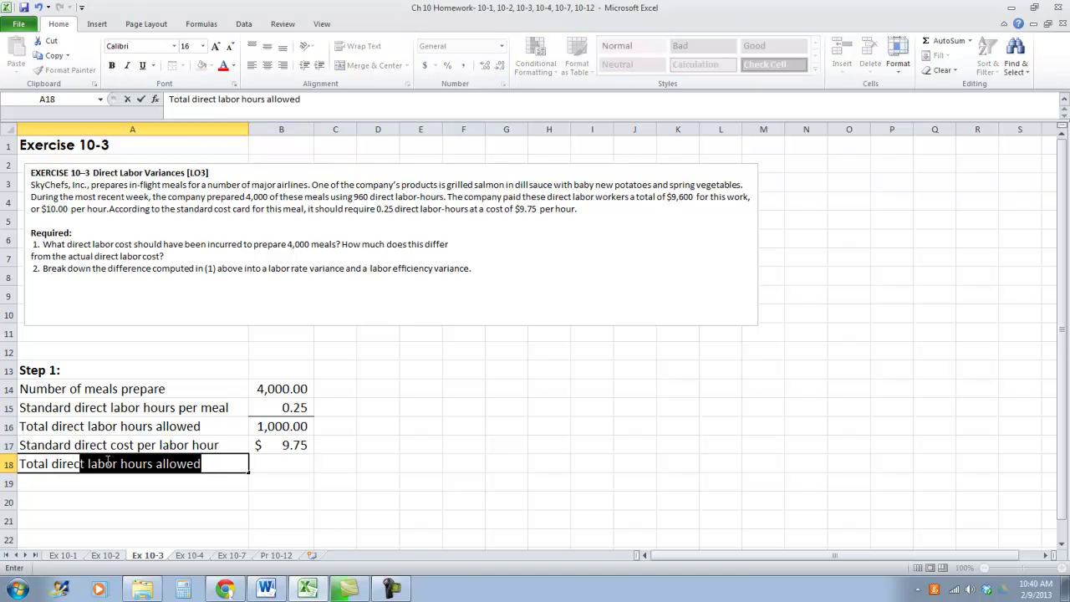
pyautogui.write('lab')
pyautogui.press('BackSpace')
pyautogui.press('BackSpace')
pyautogui.press('BackSpace')
pyautogui.press('BackSpace')
pyautogui.write('stand')
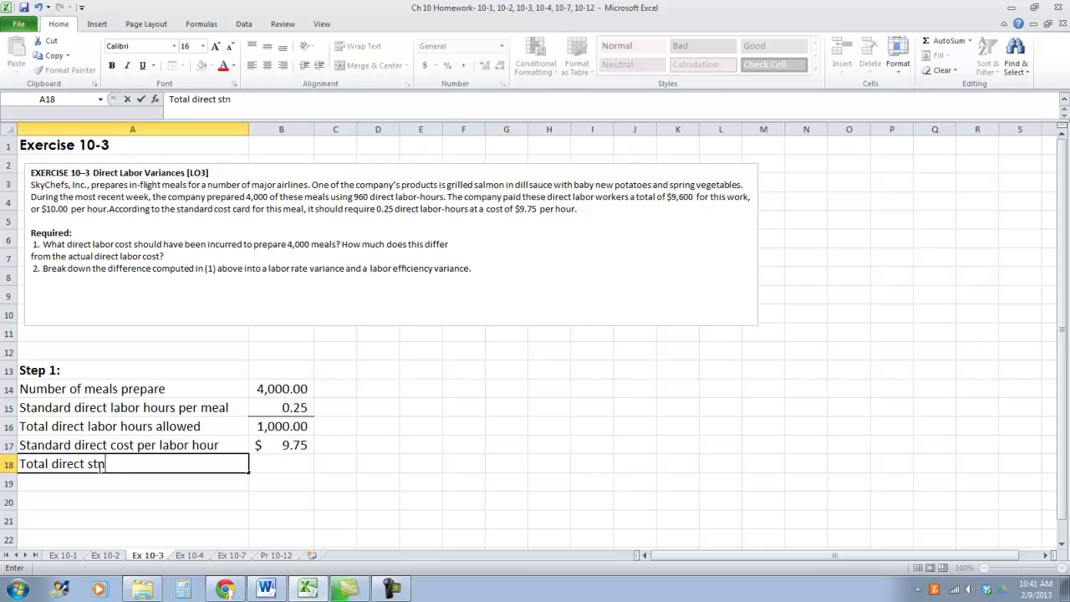
pyautogui.write('ard dire')
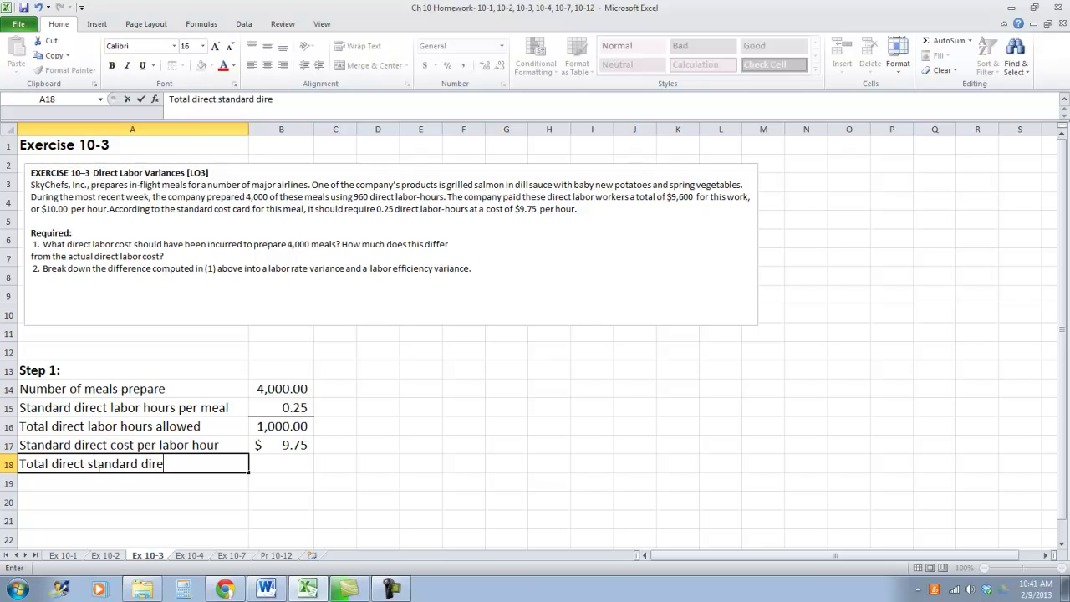
pyautogui.write('ct labor costs')
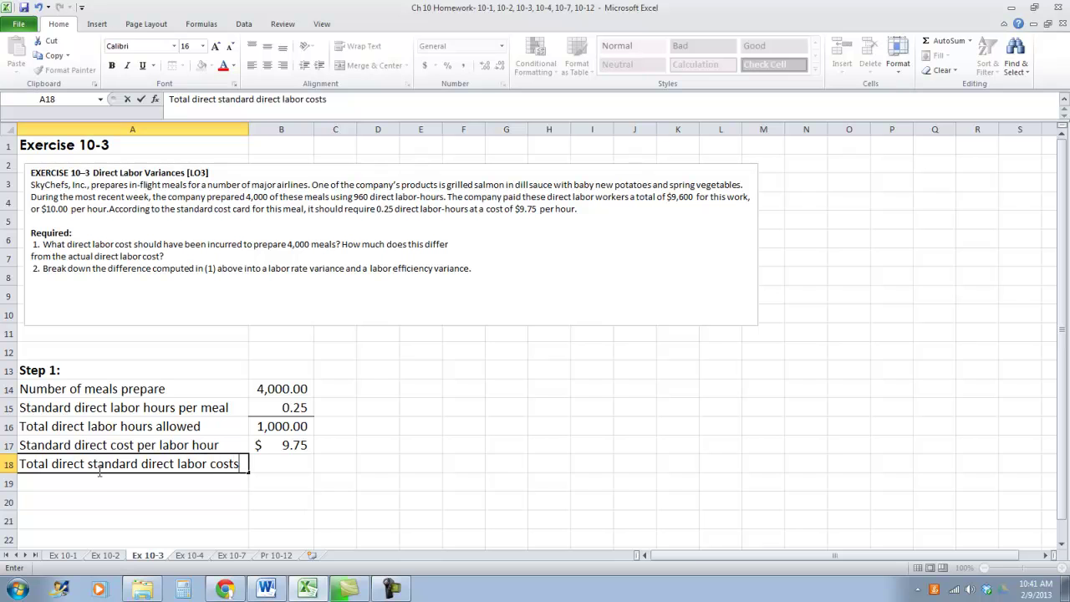
# - Calculate the total standard labor cost in B18 with the formula =B16*B17
pyautogui.press('Tab')
pyautogui.write('=')
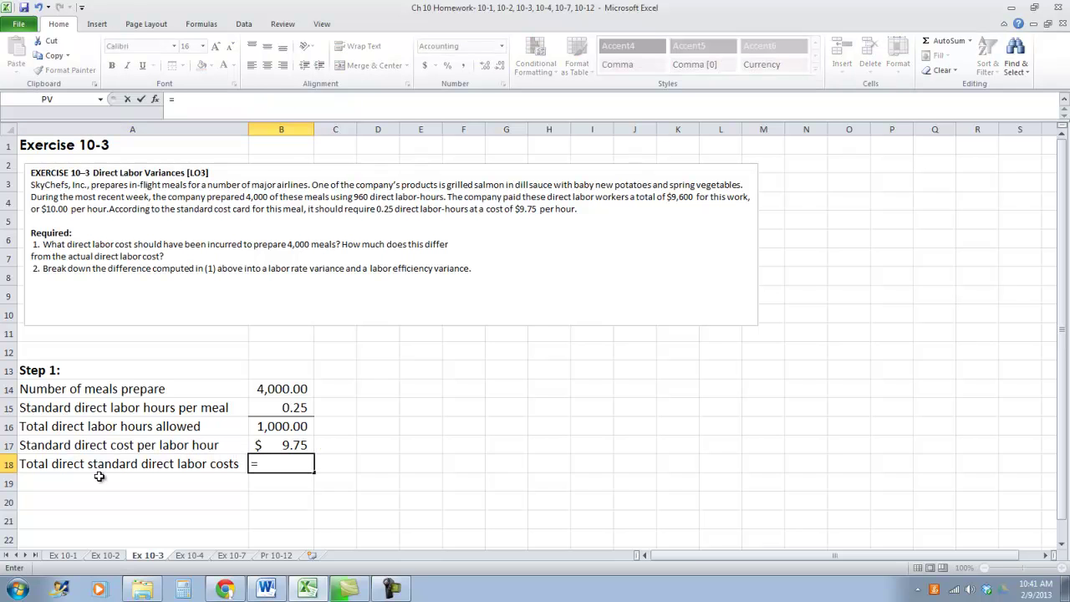
pyautogui.click(276, 429)
pyautogui.write('*')
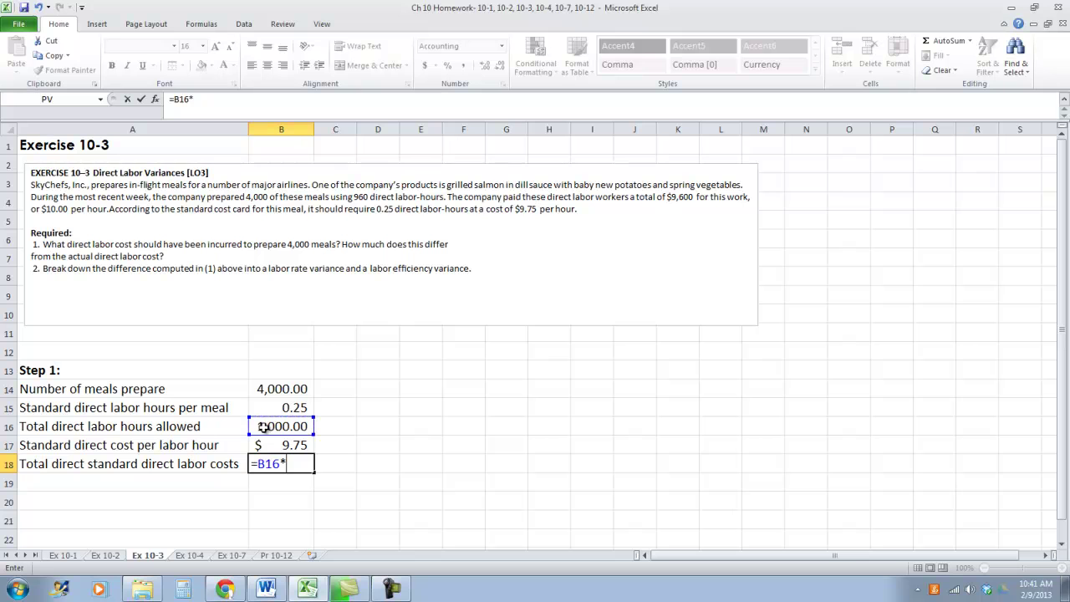
pyautogui.click(281, 443)
pyautogui.press('Tab')
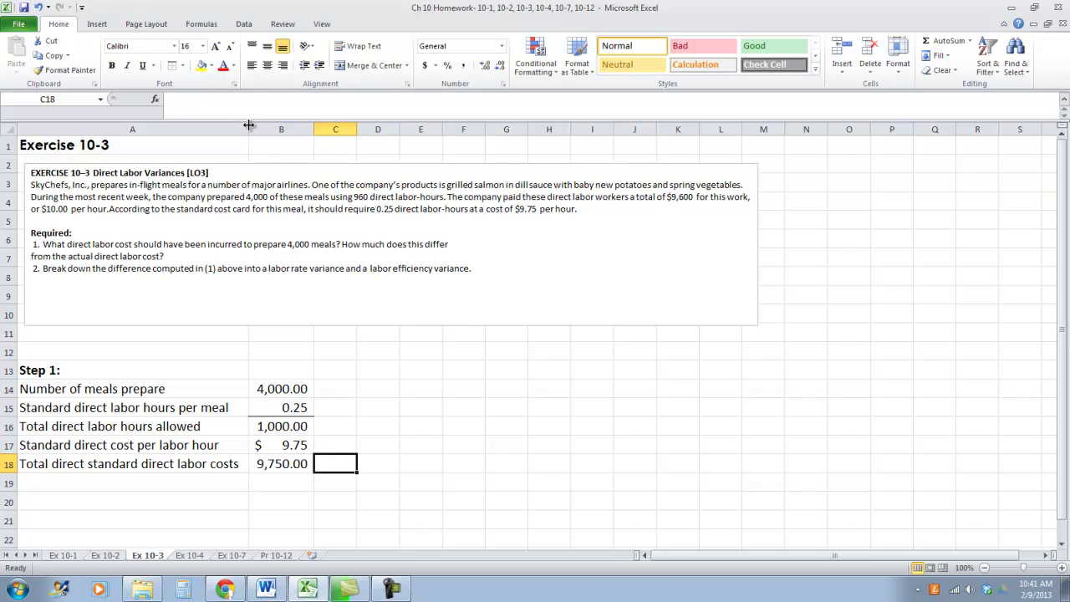
# - Enter the label "Actual cost incurred (given)" in cell A20
pyautogui.click(89, 498)
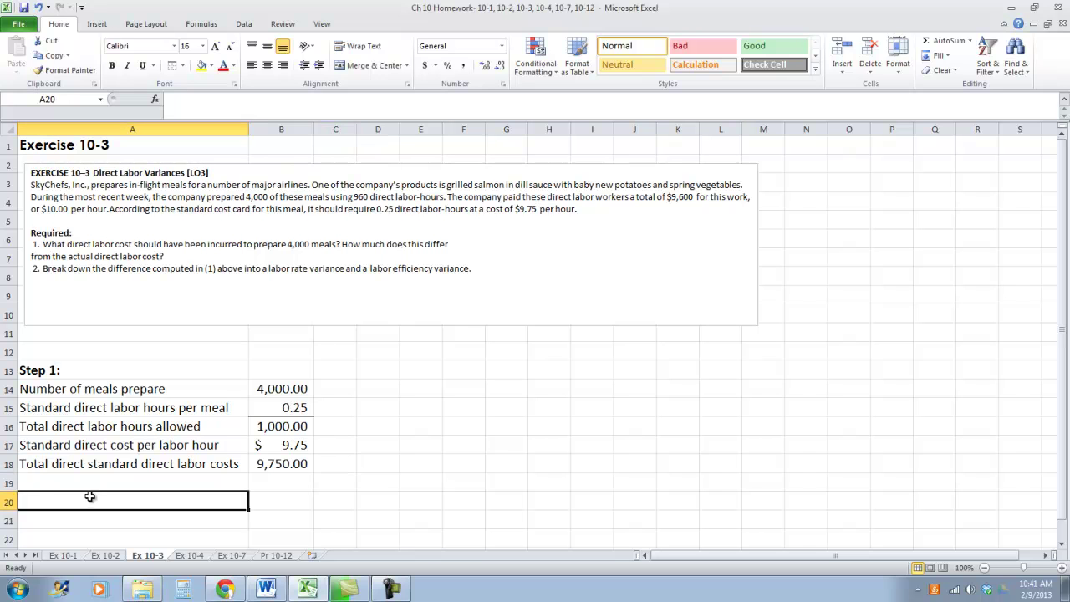
pyautogui.write('Actual co')
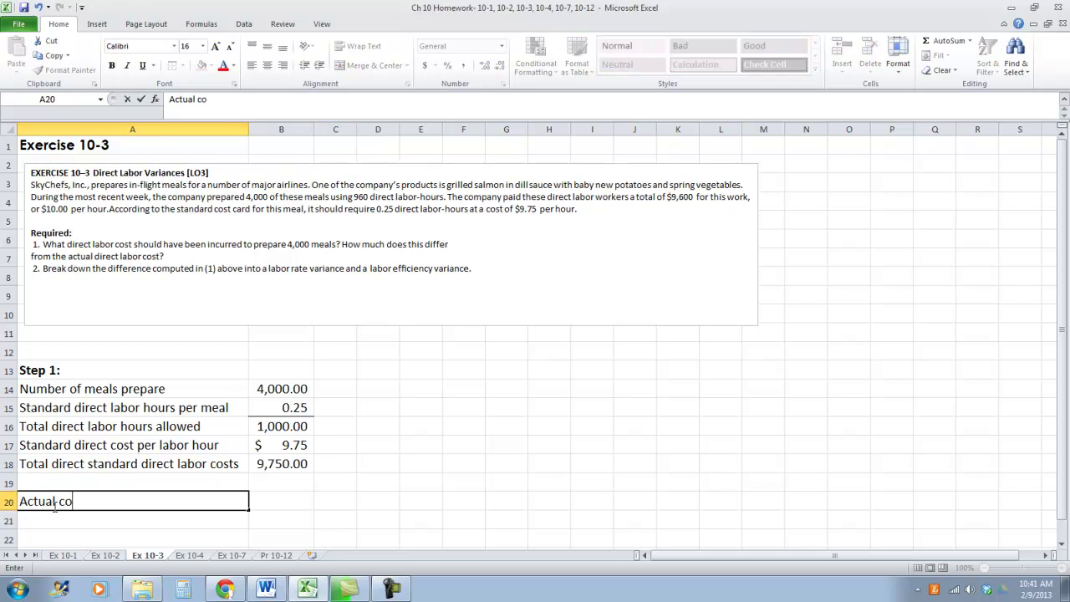
pyautogui.write('st incurred (')
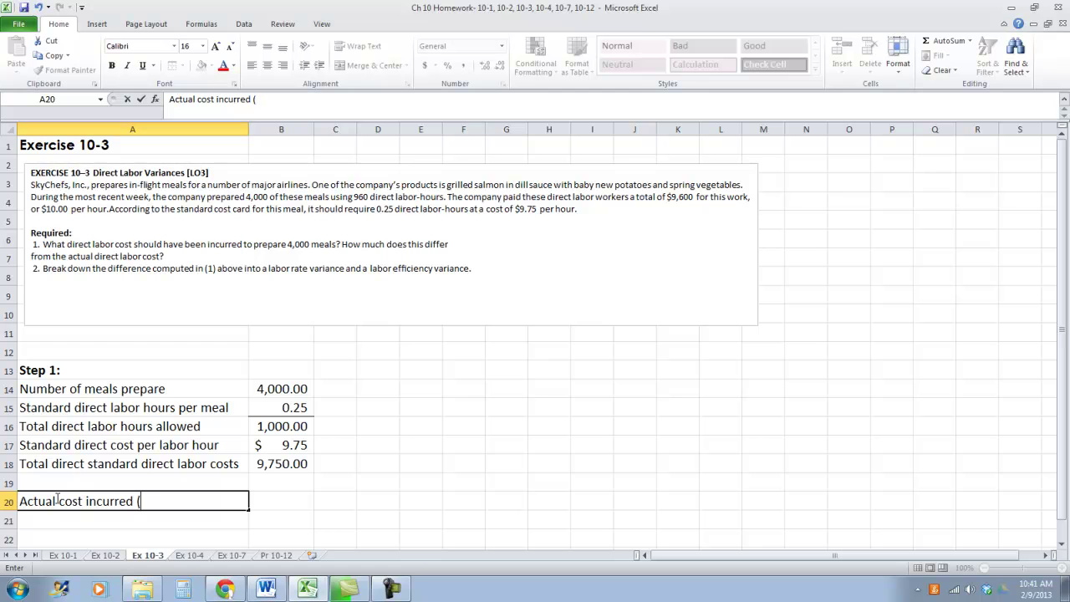
pyautogui.write('given)')
pyautogui.press('Tab')
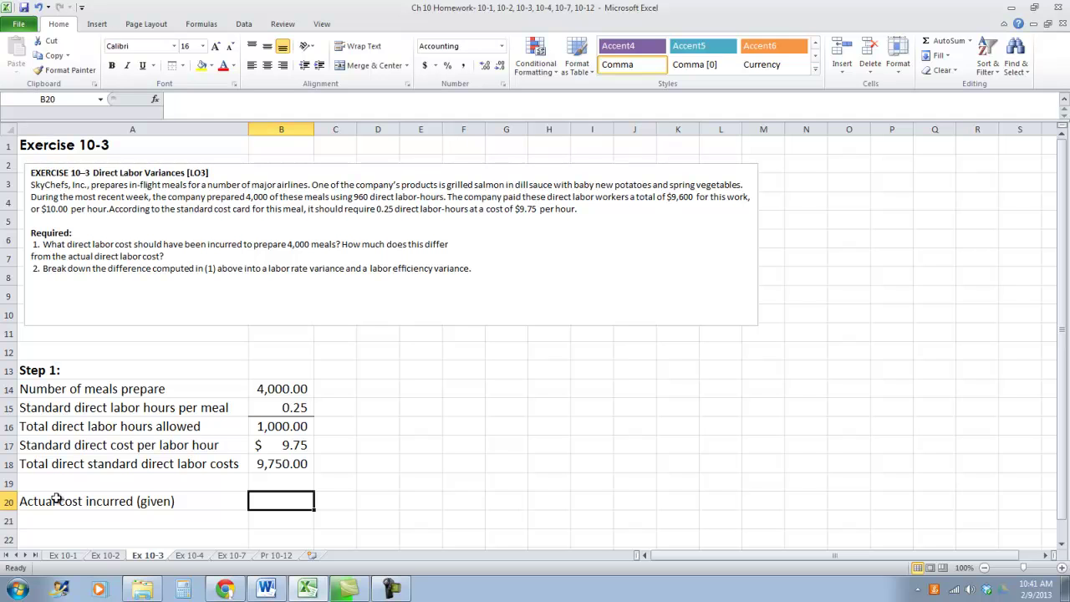
# - Enter 9600 as the actual cost incurred in B20 and format it as a dollar accounting amount
pyautogui.write('9600')
pyautogui.press('Return')
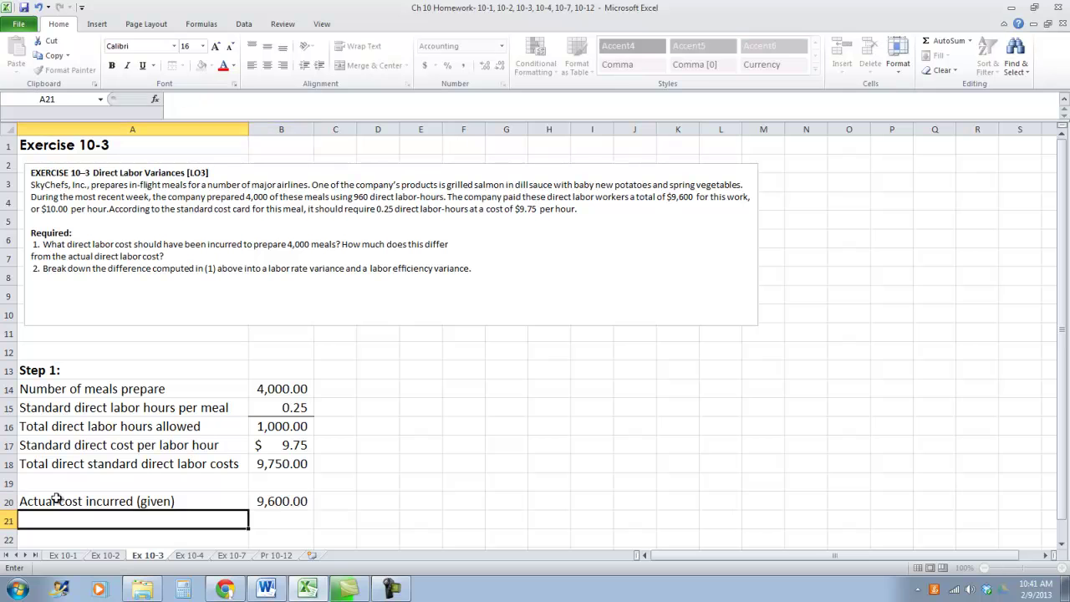
pyautogui.click(254, 502)
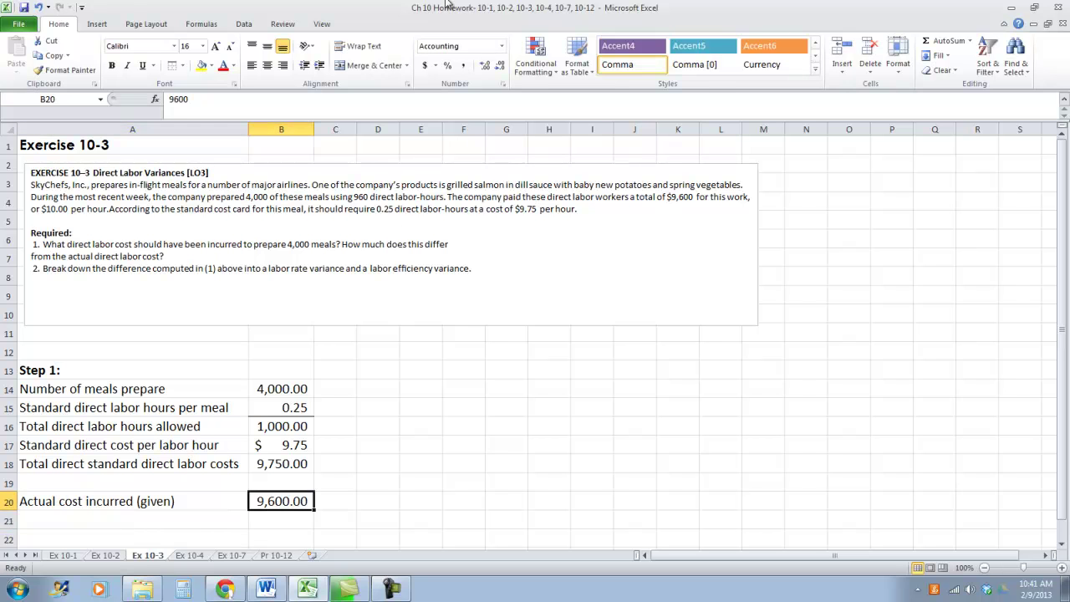
pyautogui.click(426, 66)
# - Enter the label "Total standard cost (above)" in A21 and reference the total standard labor cost from B18 in B21
pyautogui.click(195, 520)
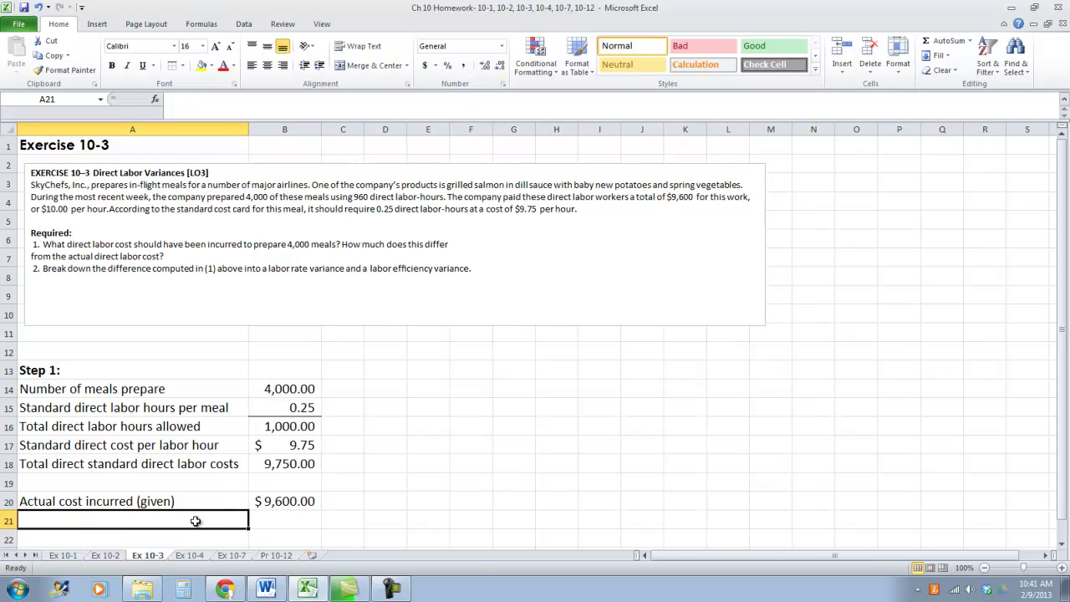
pyautogui.write('Tota')
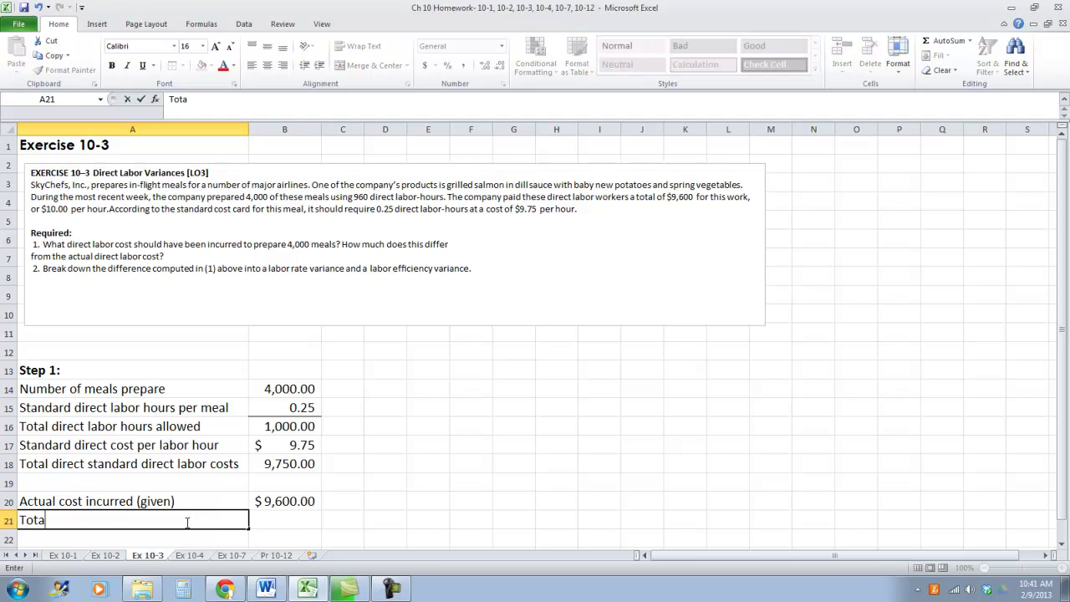
pyautogui.write('l standard cost')
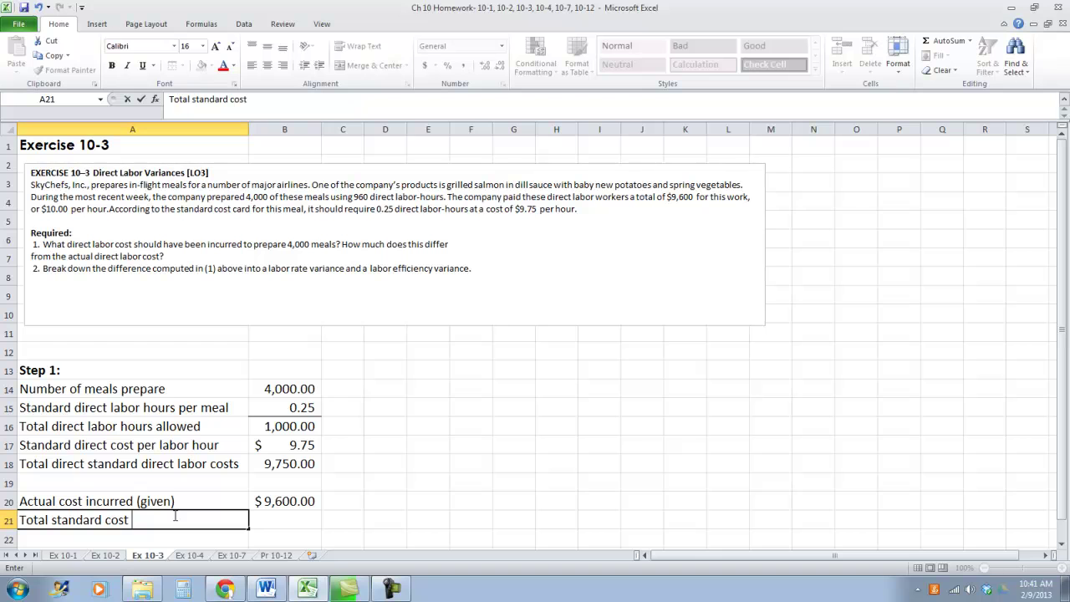
pyautogui.write(' (abvove')
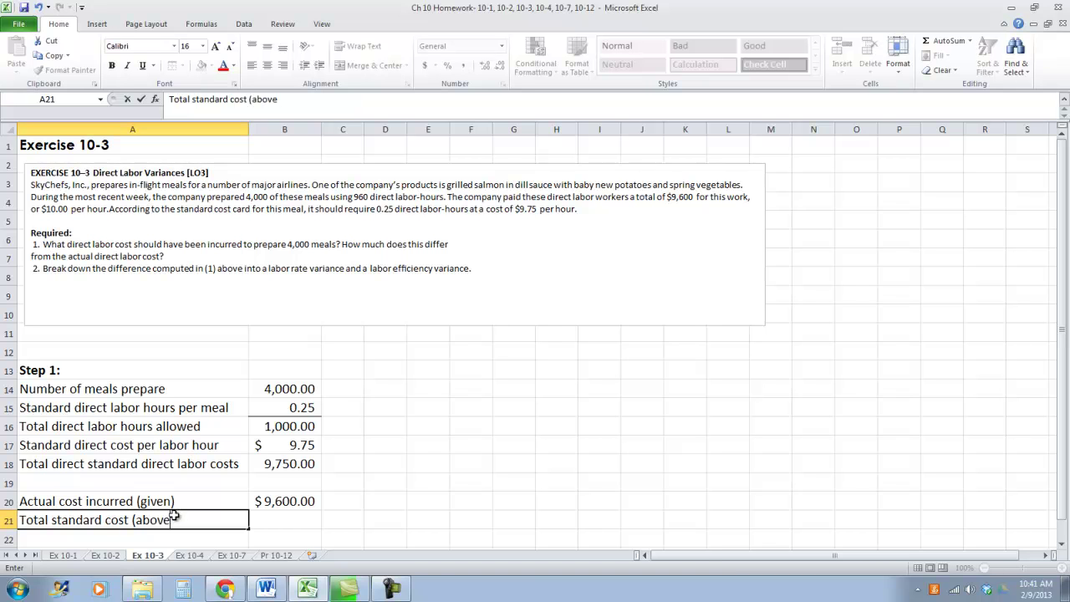
pyautogui.write('()')
pyautogui.press('Tab')
pyautogui.write('=')
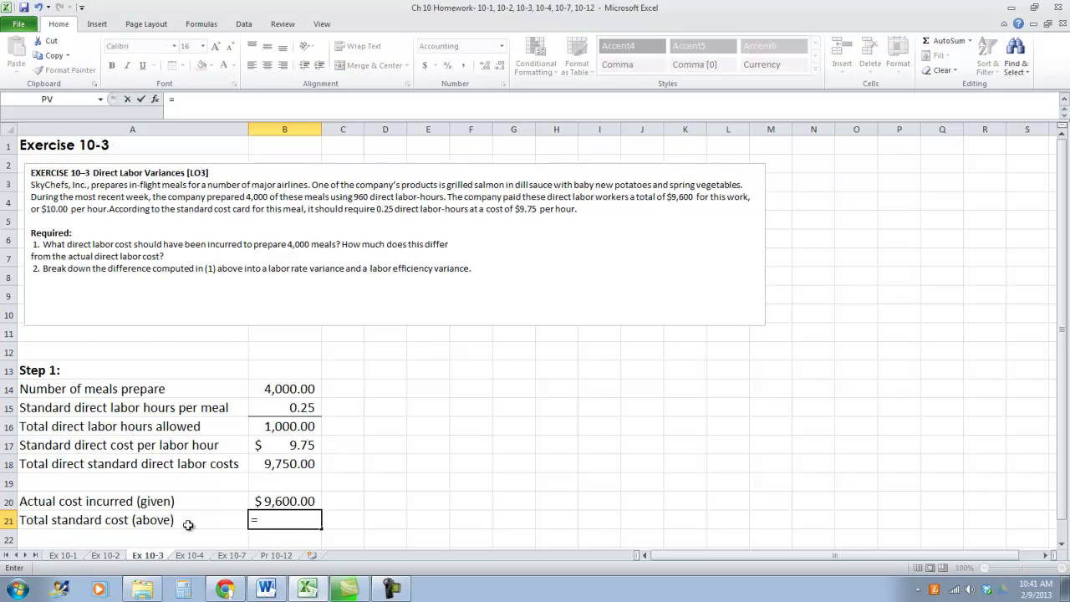
pyautogui.click(305, 474)
pyautogui.press('Tab')
# - Enter the label "Total direct labor variance" in A22 and calculate it in B22 with the formula =B20-B21
pyautogui.scroll(-1, 196, 488)
pyautogui.click(188, 493)
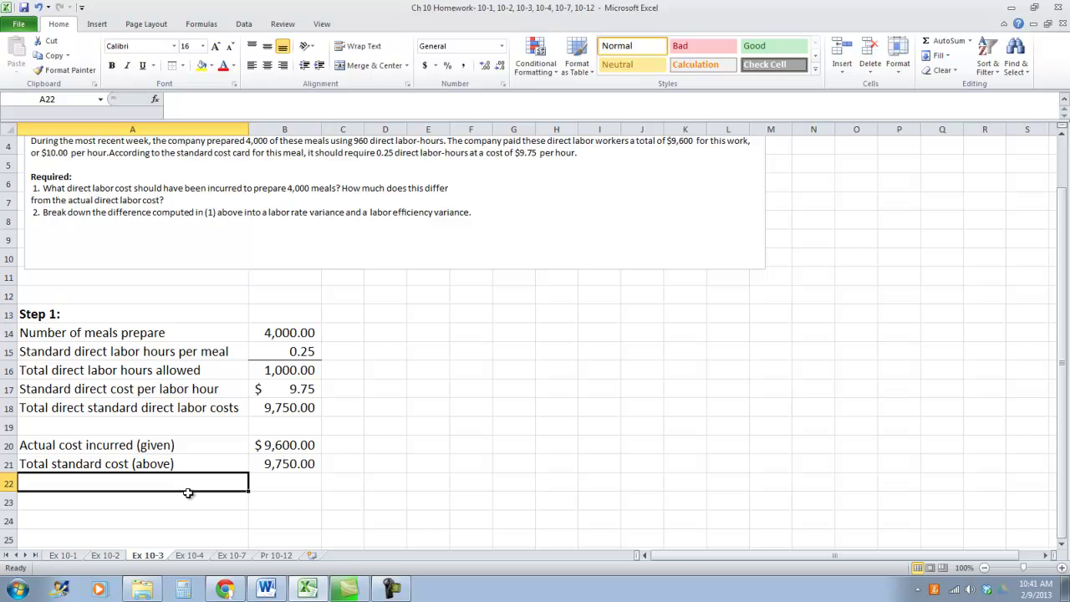
pyautogui.write('Total direct labor variance')
pyautogui.press('Tab')
pyautogui.write('=')
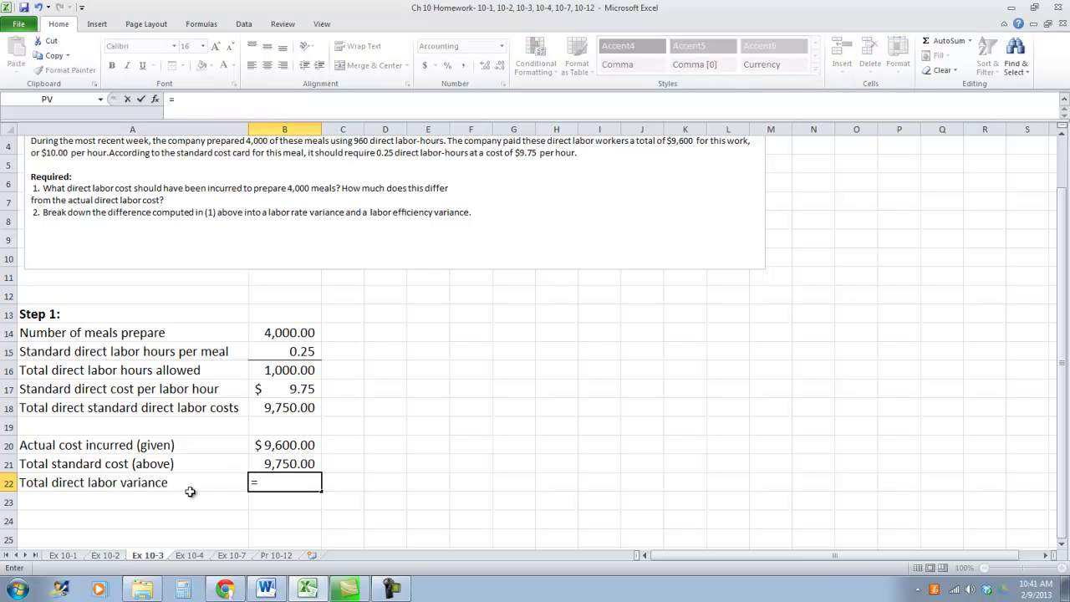
pyautogui.click(269, 461)
pyautogui.click(284, 445)
pyautogui.write('-')
pyautogui.click(284, 463)
pyautogui.hotkey('ctrl', 'Return')
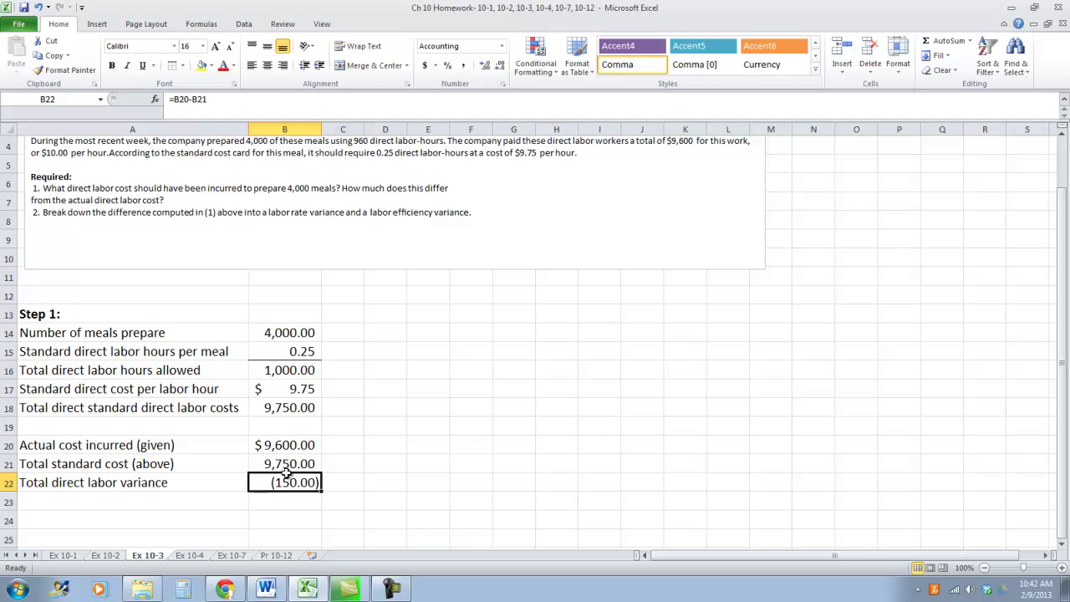
# - Mark the total variance as "Favorable" in C22 and widen column C to fit the word
pyautogui.click(346, 478)
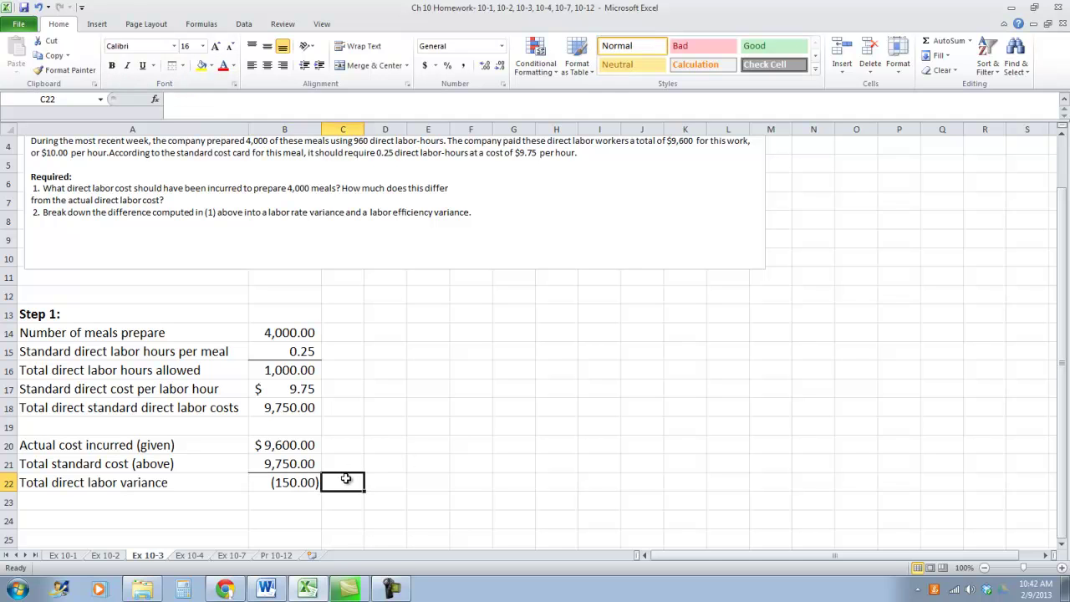
pyautogui.write('Mix')
pyautogui.press('BackSpace')
pyautogui.press('BackSpace')
pyautogui.press('BackSpace')
pyautogui.write('Fail')
pyautogui.press('BackSpace')
pyautogui.press('BackSpace')
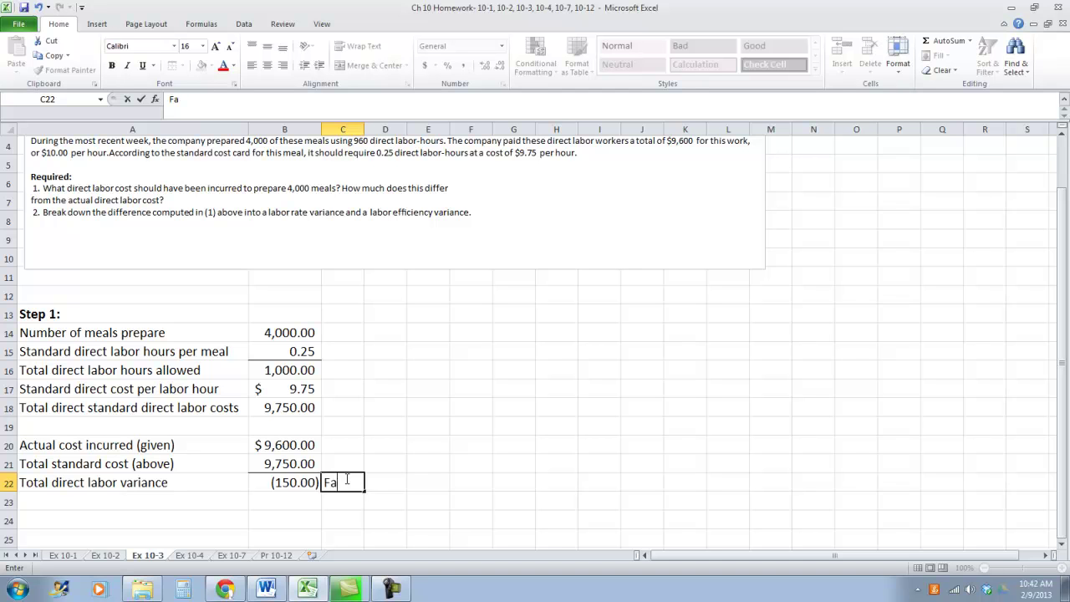
pyautogui.write('vorable')
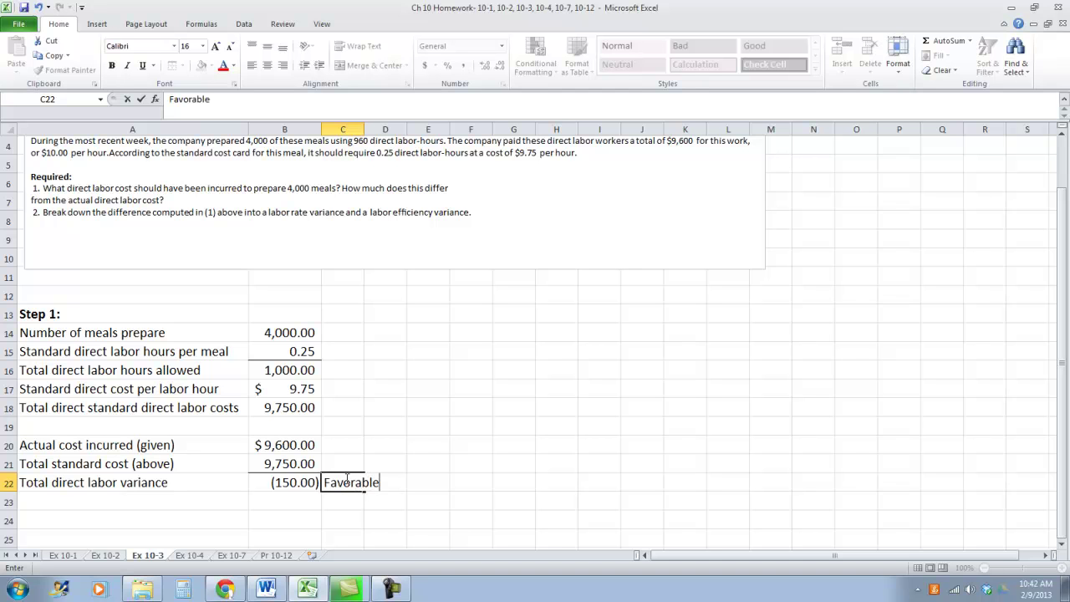
pyautogui.press('Return')
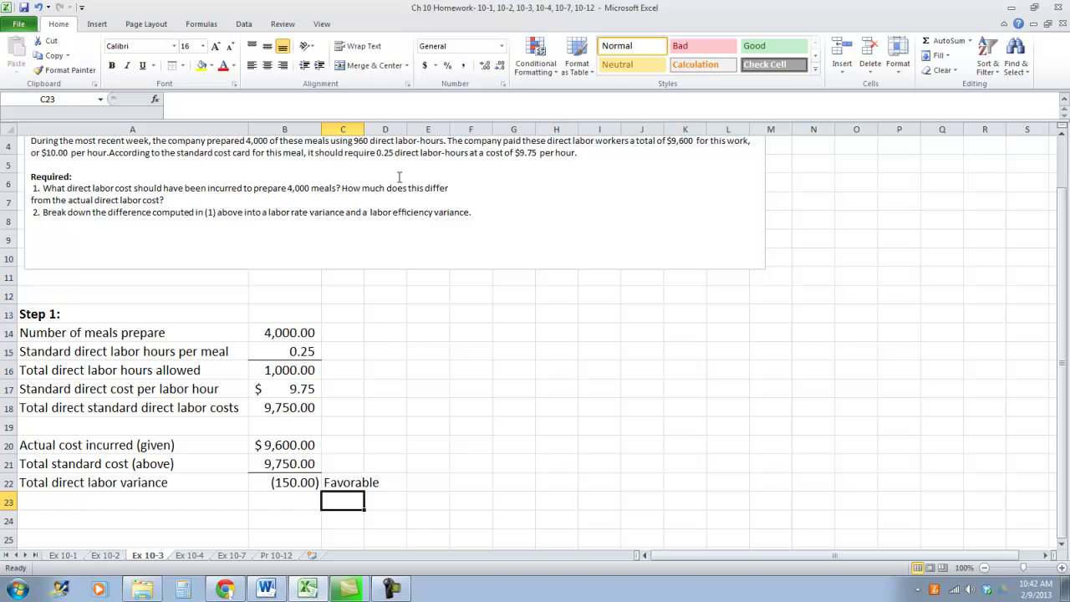
pyautogui.moveTo(368, 134); pyautogui.dragTo(395, 132)
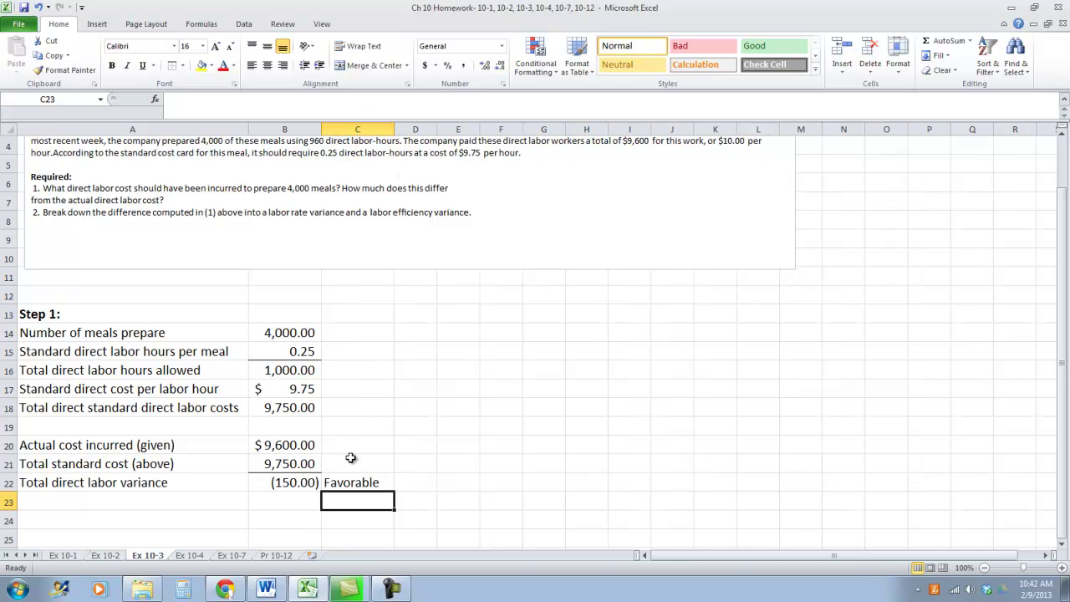
pyautogui.click(344, 484)
# - Enter the heading "Step 2: Calculate labor rate & efficiencey variances" in cell A24
pyautogui.click(244, 206)
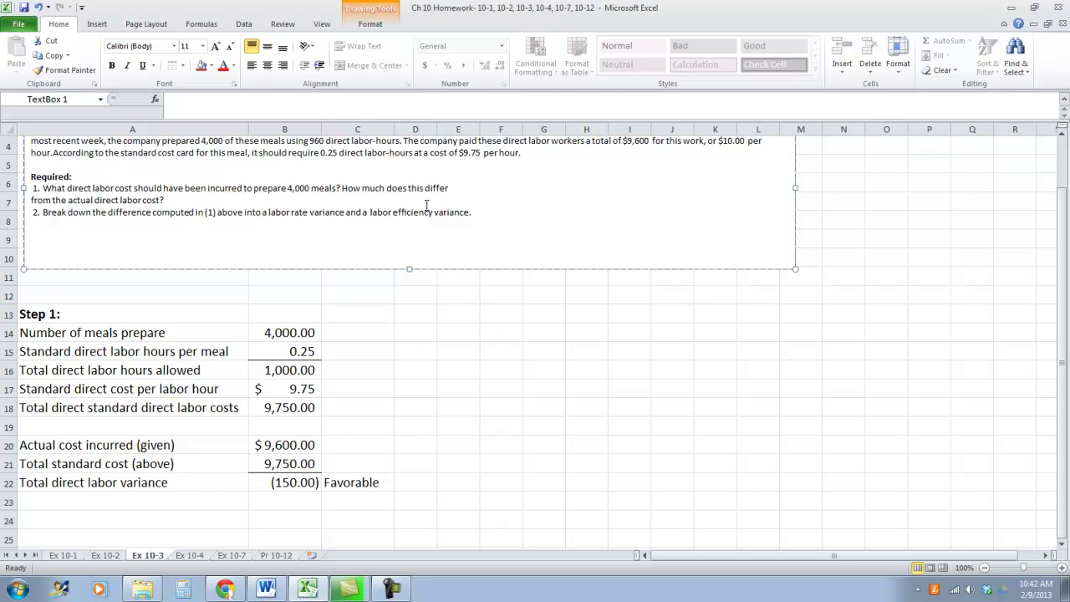
pyautogui.click(190, 505)
pyautogui.click(160, 513)
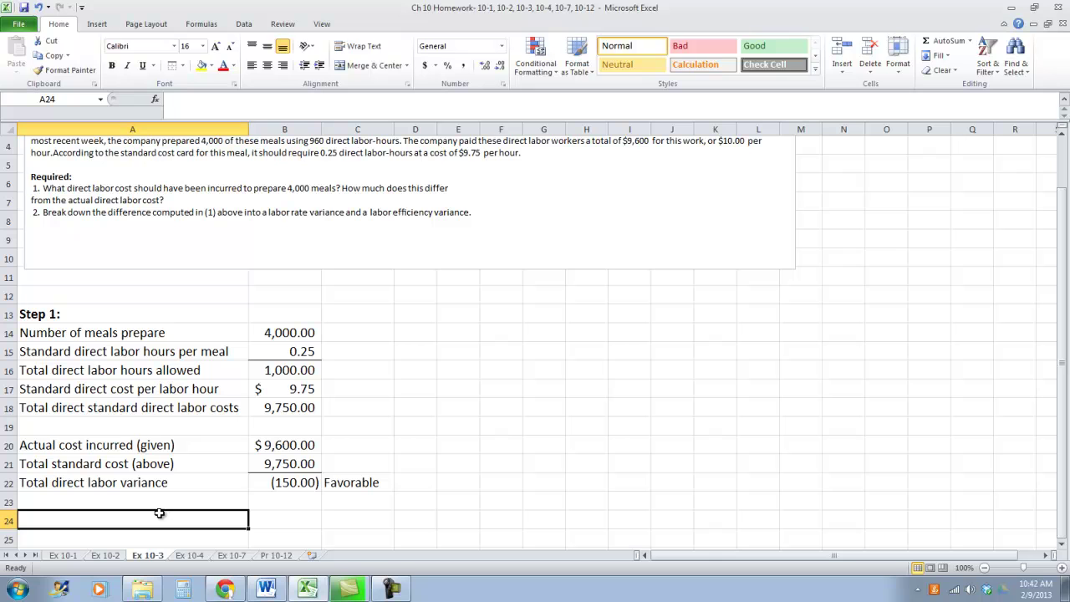
pyautogui.write('Step 2: Calculate ')
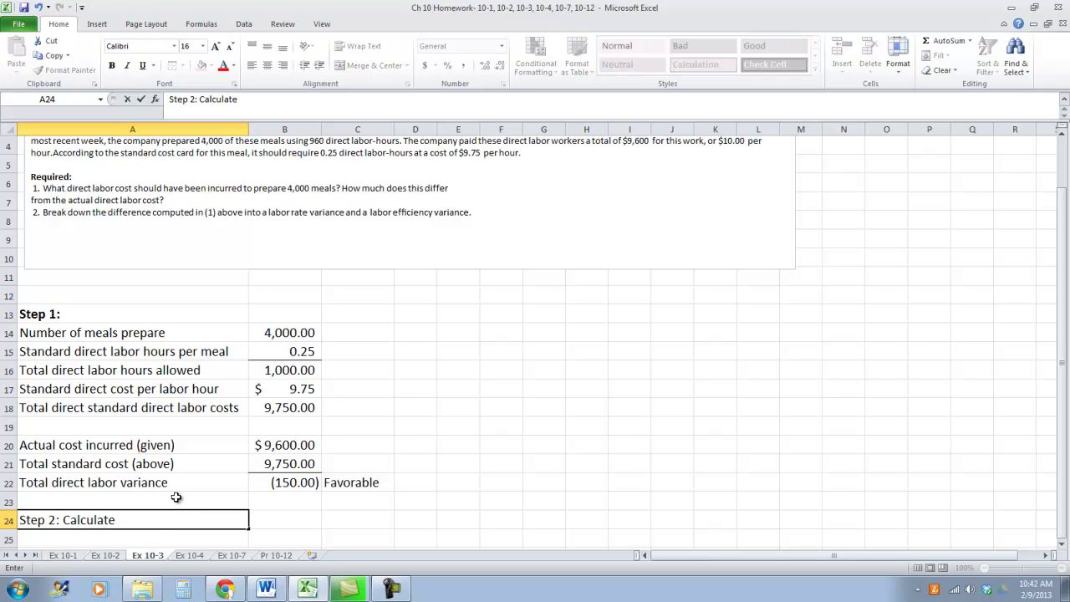
pyautogui.write('labor rate ')
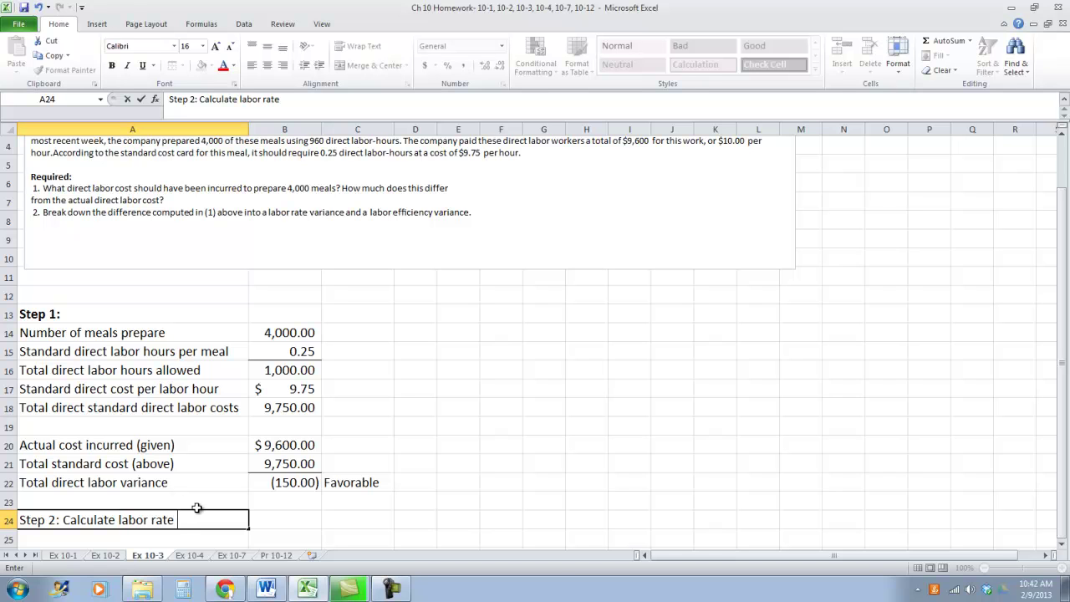
pyautogui.write('& eff')
pyautogui.write('icie')
pyautogui.press('BackSpace')
pyautogui.write('ciencey variances')
pyautogui.press('Return')
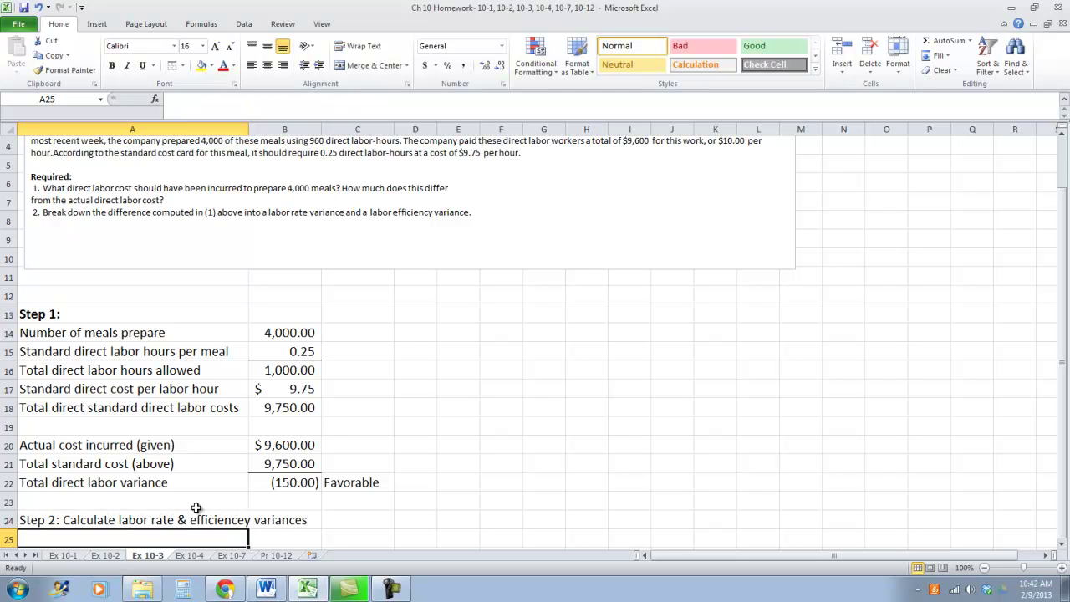
# - Make the Step 2 heading in A24 bold and widen column A to fit it
pyautogui.click(184, 522)
pyautogui.click(112, 66)
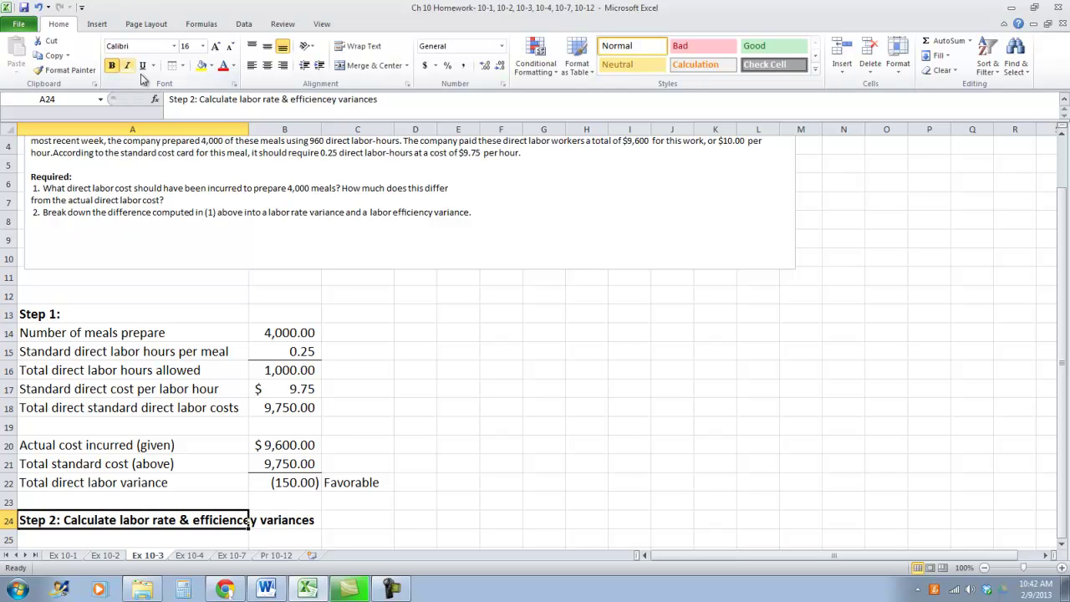
pyautogui.moveTo(248, 129); pyautogui.dragTo(334, 129)
# - Enter the label "Labor rate variance" in A25 below the Step 2 heading
pyautogui.scroll(-2, 205, 480)
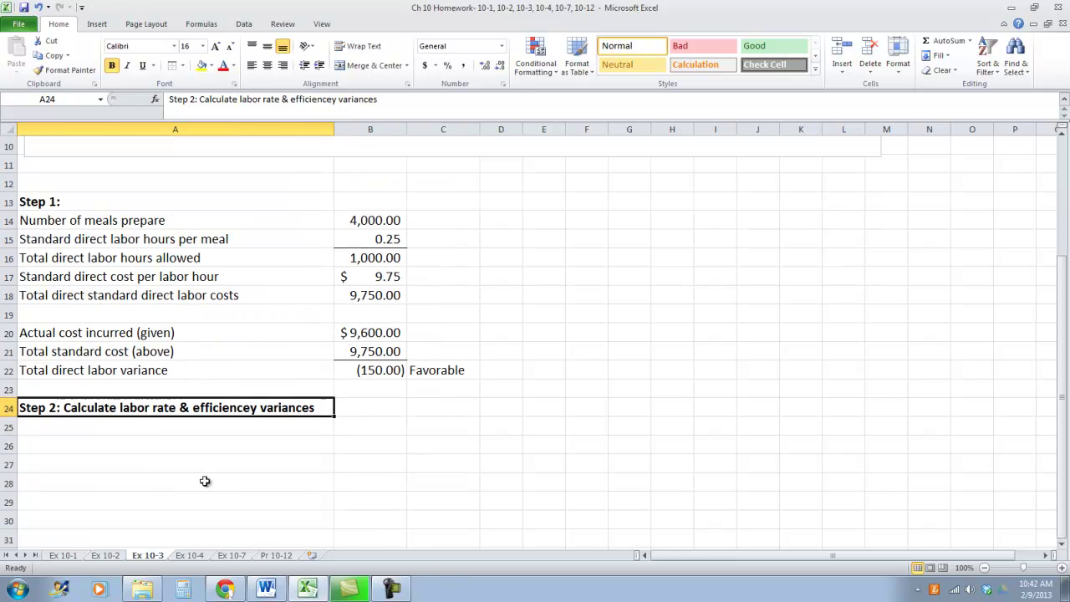
pyautogui.click(154, 429)
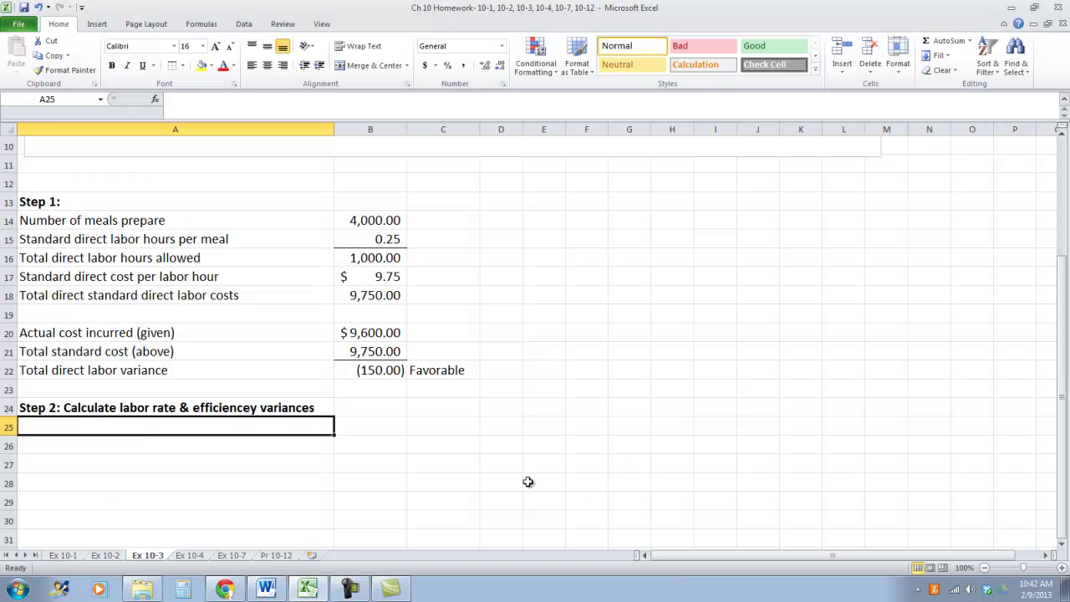
pyautogui.click(356, 463)
pyautogui.click(251, 408)
pyautogui.click(198, 430)
pyautogui.write('Labor ')
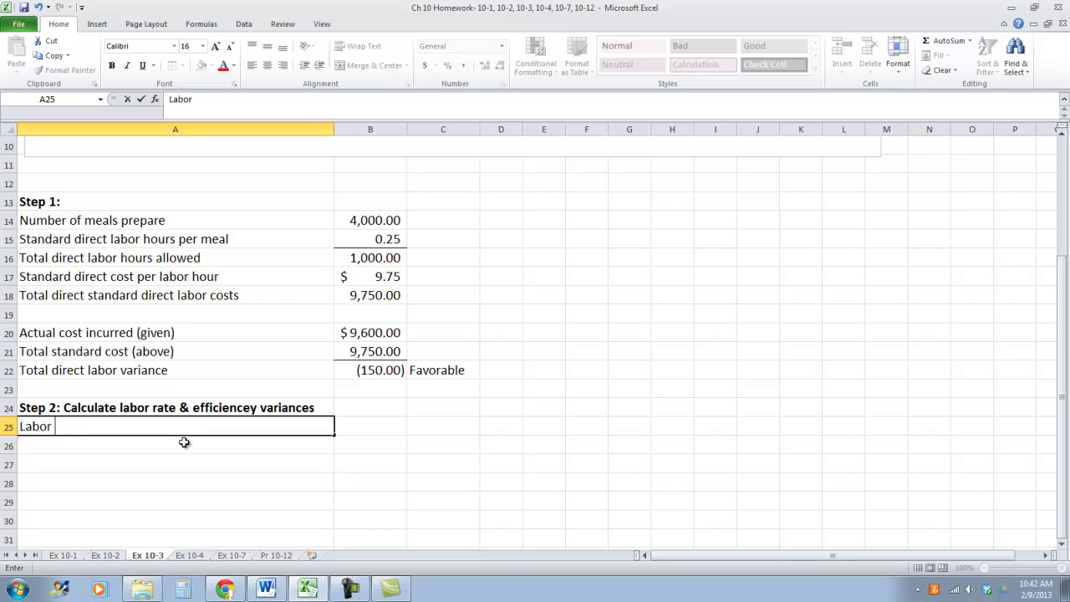
pyautogui.write('rate variance')
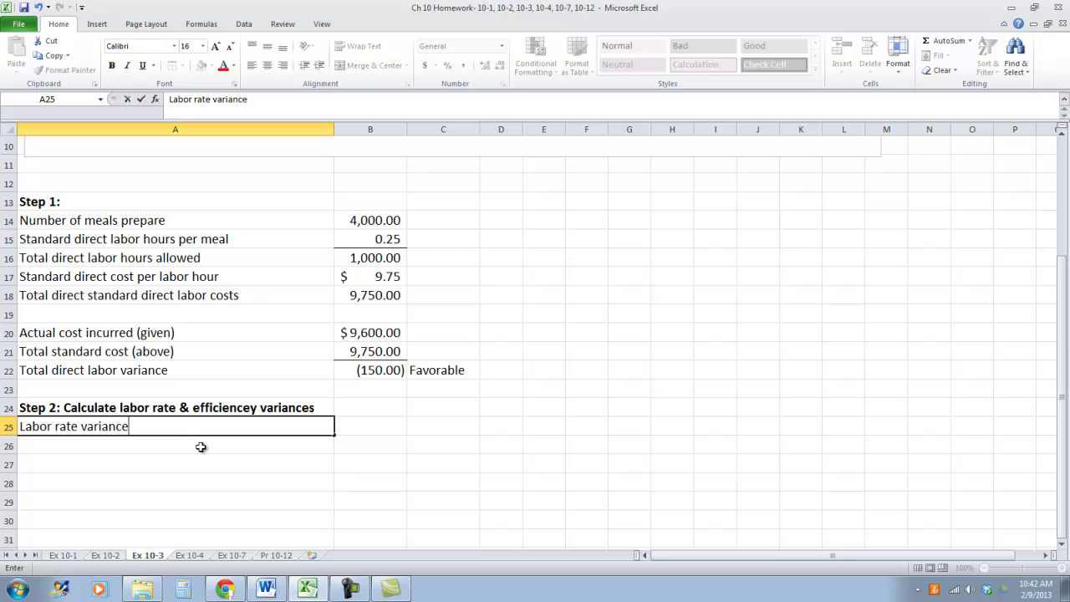
pyautogui.press('Return')
# - Enter the label "Actual Hours * Actual Rate" in cell A26
pyautogui.write('Acv')
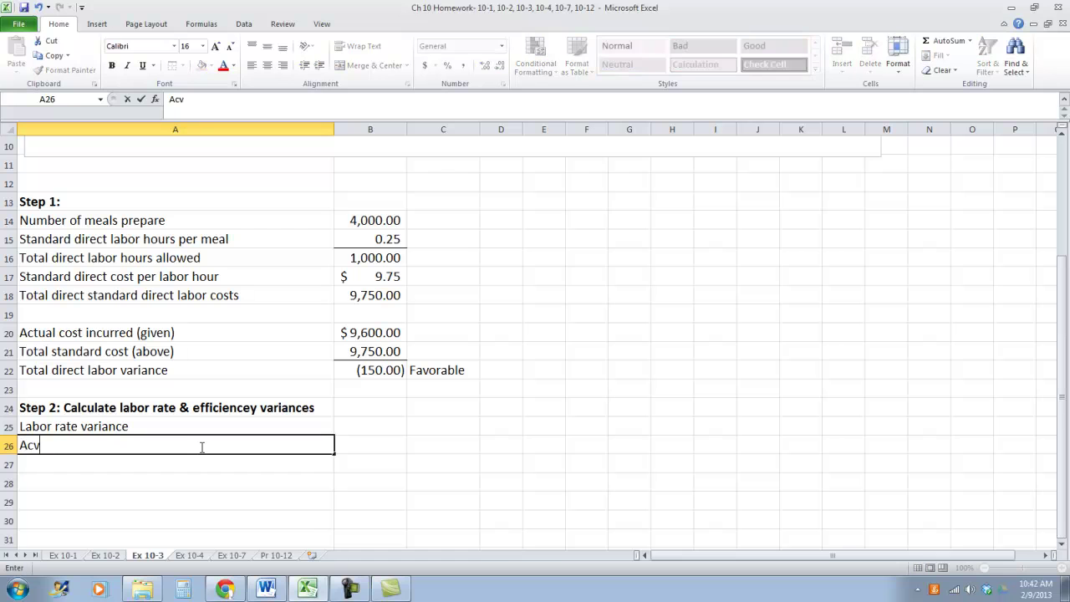
pyautogui.write('tual Hours ')
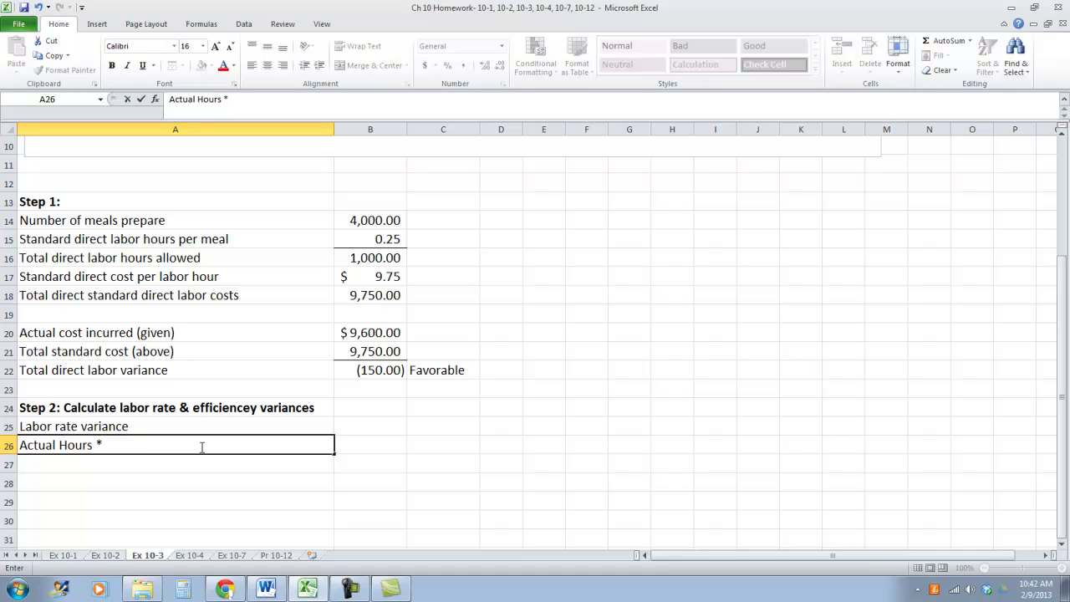
pyautogui.write('* Aver')
pyautogui.press('BackSpace')
pyautogui.press('BackSpace')
pyautogui.write('tual Rate')
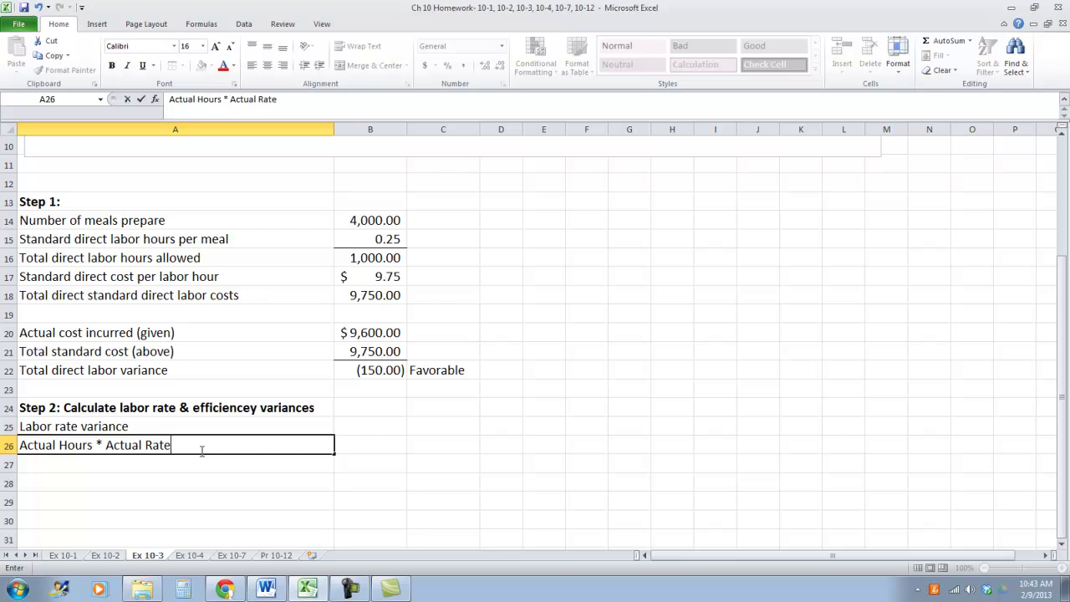
# - Calculate the actual labor cost in B26 with the formula =960*10, formatted as a dollar accounting amount
pyautogui.press('Tab')
pyautogui.write('960')
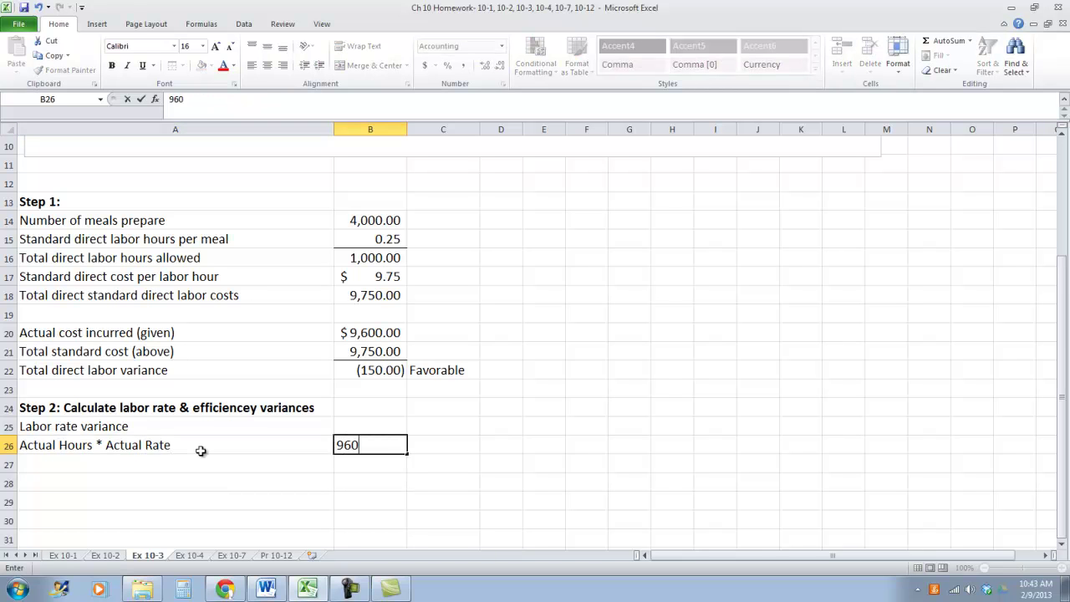
pyautogui.write('*10')
pyautogui.press('Tab')
pyautogui.click(365, 444)
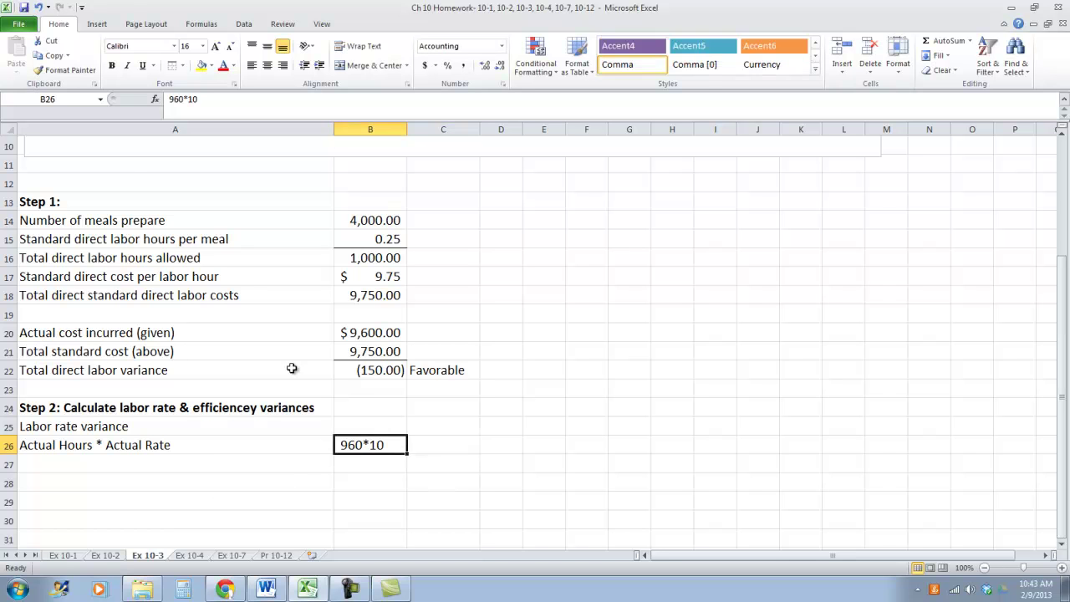
pyautogui.click(170, 99)
pyautogui.write('=')
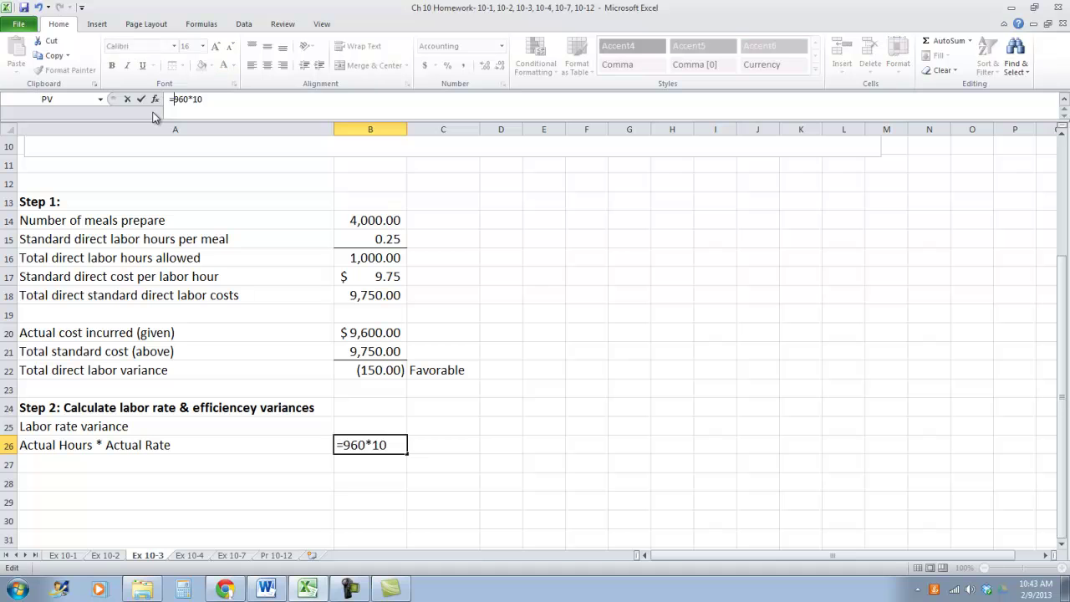
pyautogui.press('Tab')
pyautogui.press('Left')
pyautogui.click(425, 65)
# - Enter the label "Actual Hours * Standard Rate" in cell A27
pyautogui.click(282, 459)
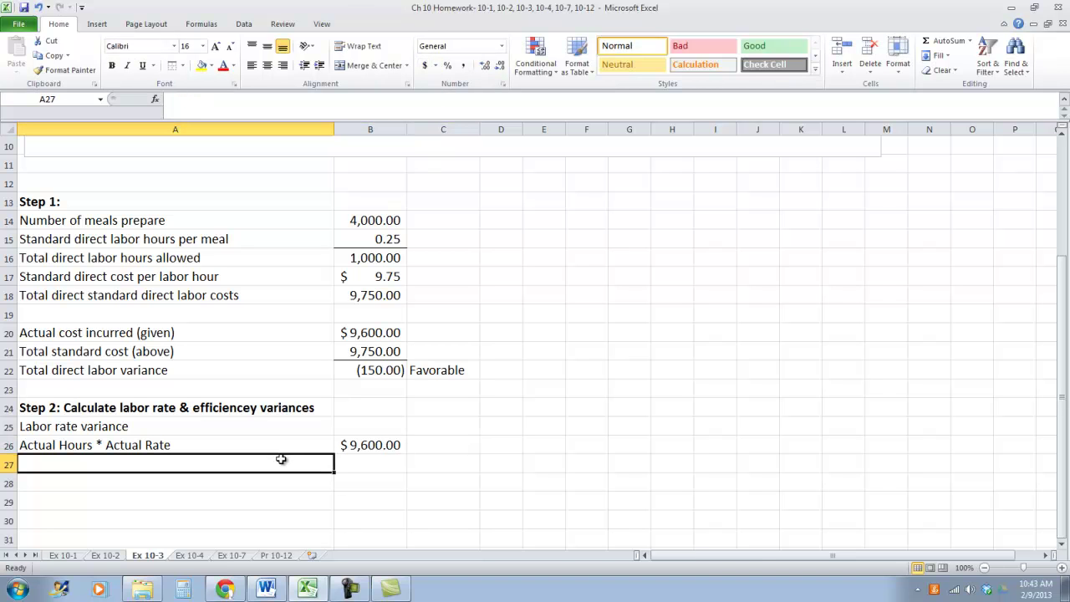
pyautogui.write('Actual Hours ')
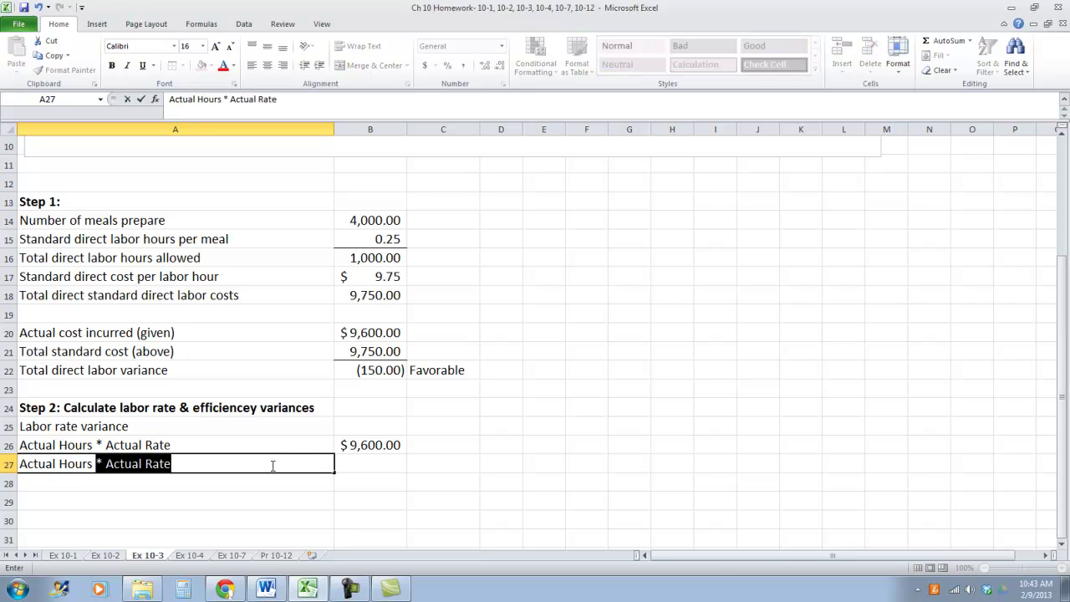
pyautogui.write('* Standard Rate')
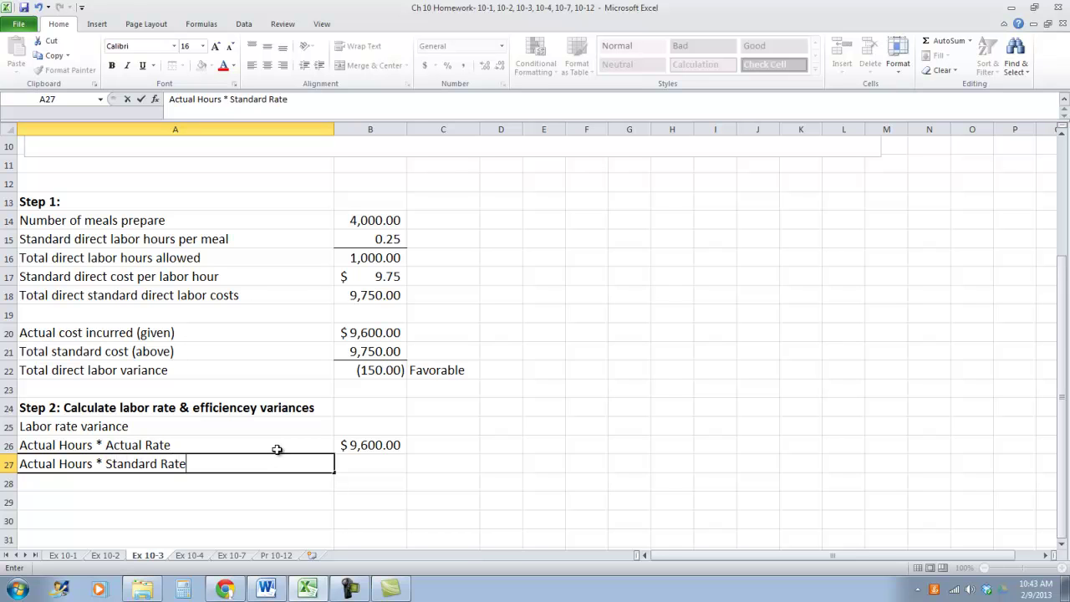
# - Calculate actual hours at the standard rate in B27 with the formula =960*B17, formatted as a dollar accounting amount
pyautogui.press('Tab')
pyautogui.write('=')
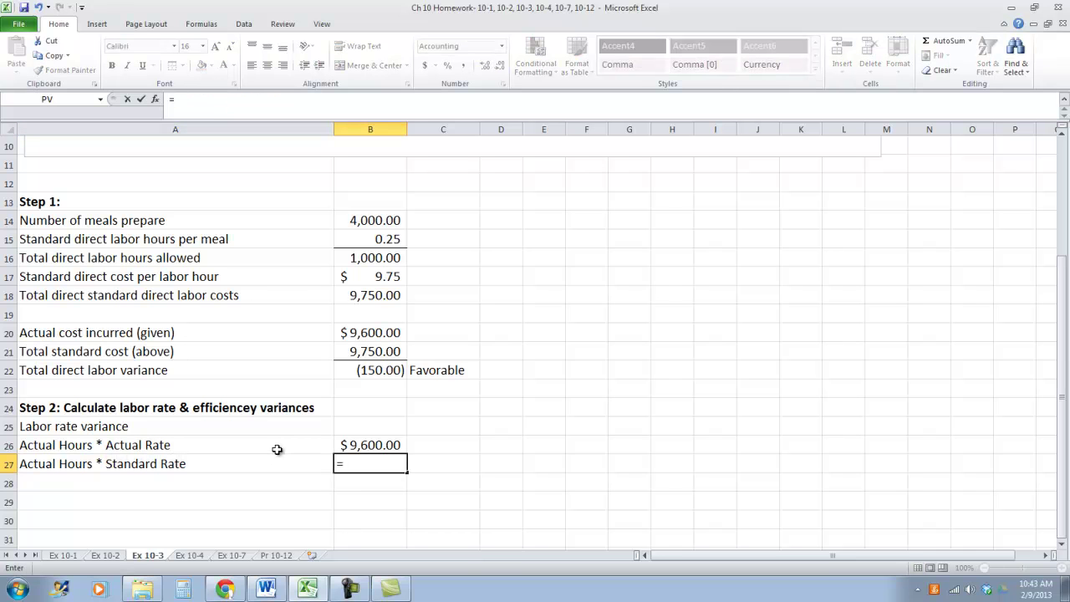
pyautogui.write('960*')
pyautogui.click(382, 277)
pyautogui.press('Tab')
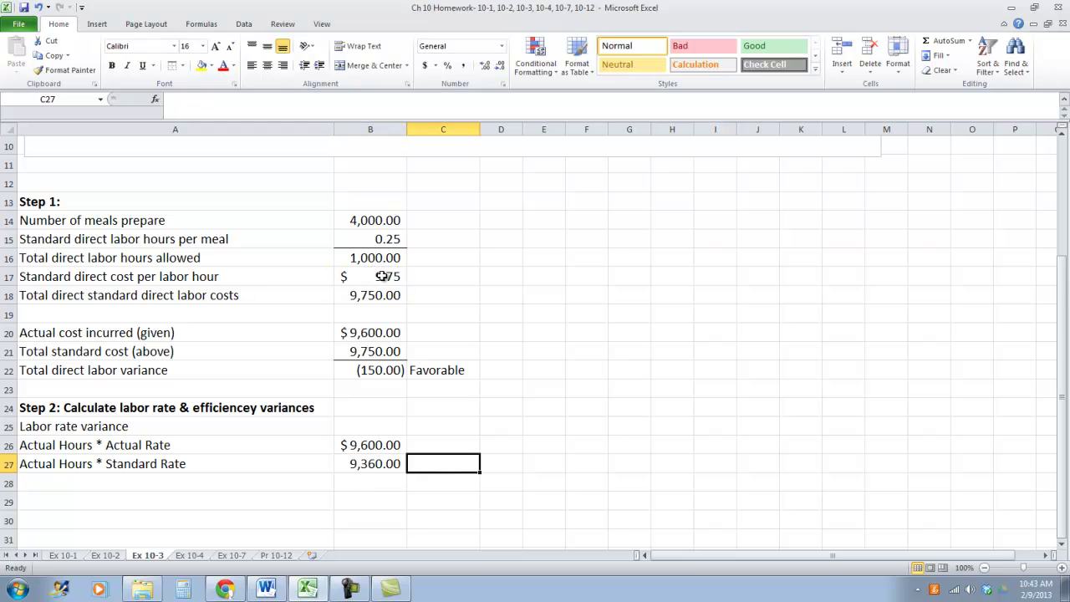
pyautogui.click(365, 475)
pyautogui.click(425, 65)
# - Enter the label "Labor rate variance" in cell A28 for the result row
pyautogui.click(150, 486)
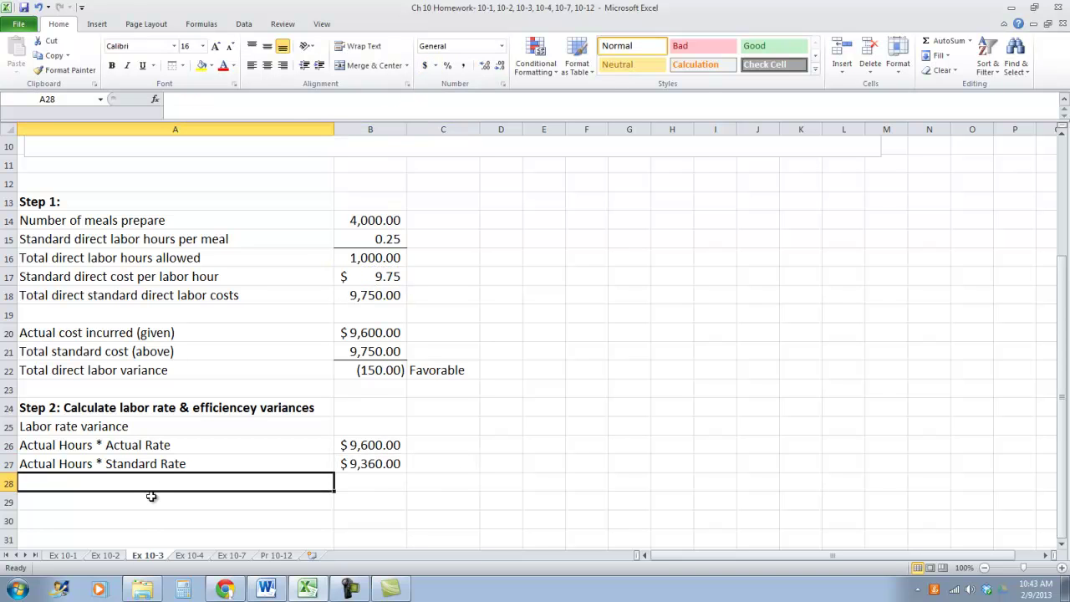
pyautogui.write('Rate')
pyautogui.press('BackSpace')
pyautogui.press('BackSpace')
pyautogui.press('BackSpace')
pyautogui.press('BackSpace')
pyautogui.write('Larb')
pyautogui.press('BackSpace')
pyautogui.press('BackSpace')
pyautogui.write('b')
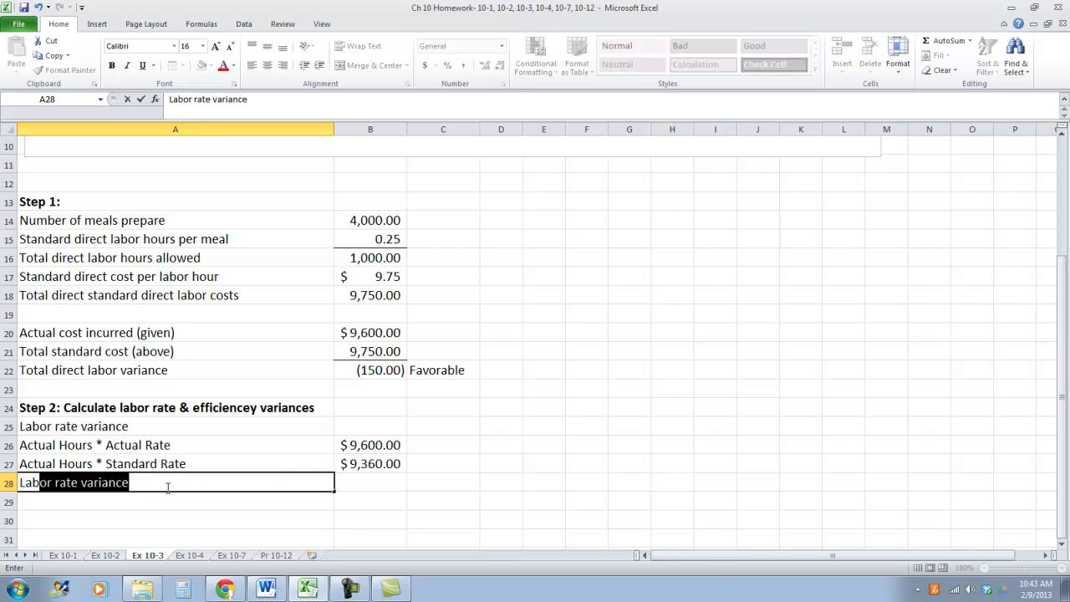
pyautogui.write('or rate variance')
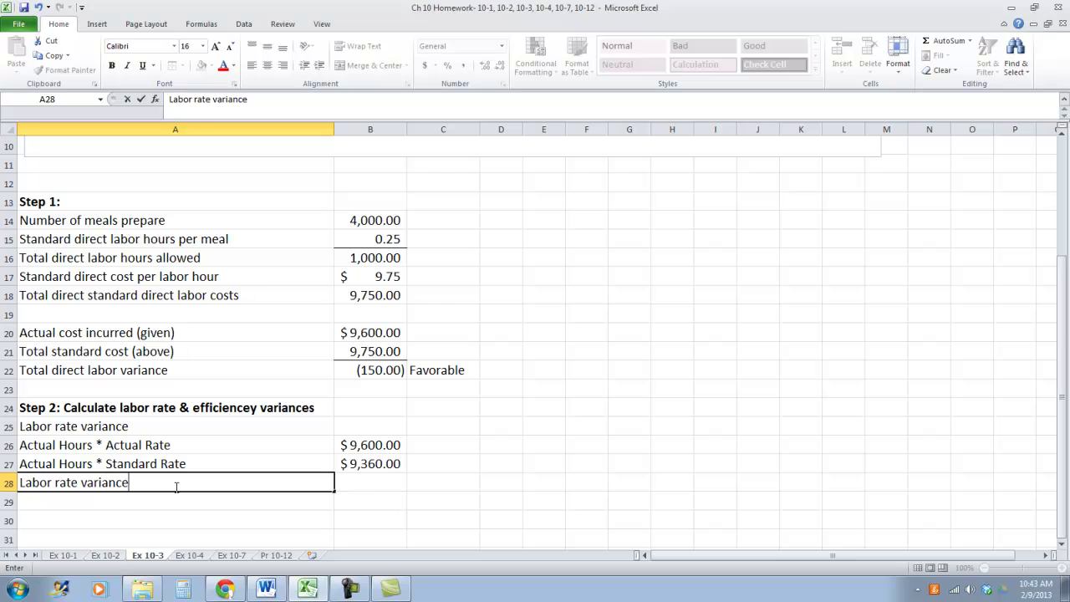
# - Calculate the labor rate variance in B28 with the formula =B26-B27 and add a border line above the result
pyautogui.press('Tab')
pyautogui.write('=')
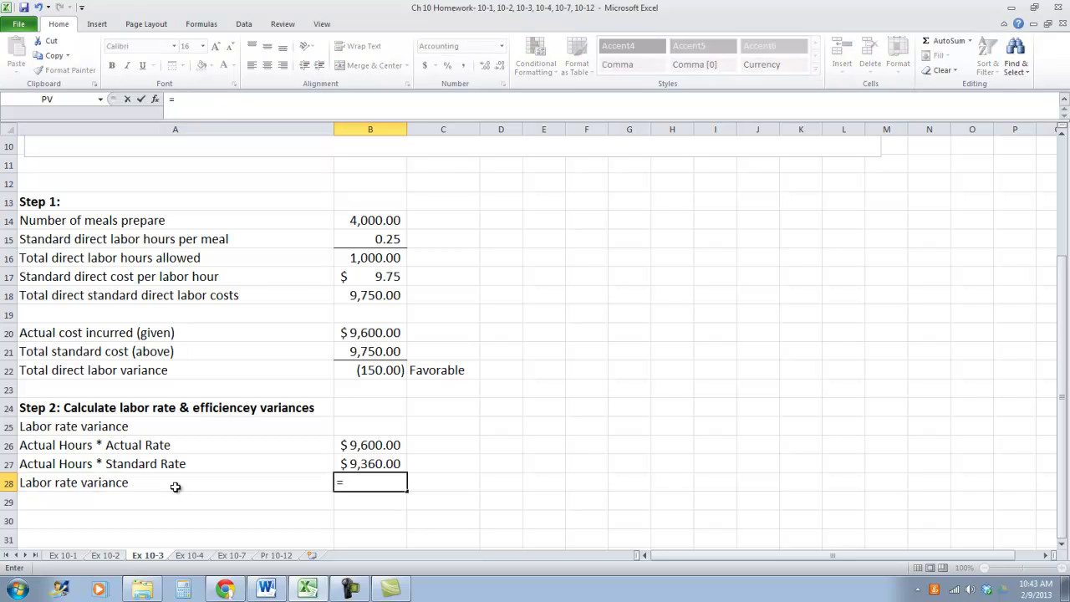
pyautogui.click(369, 444)
pyautogui.write('-')
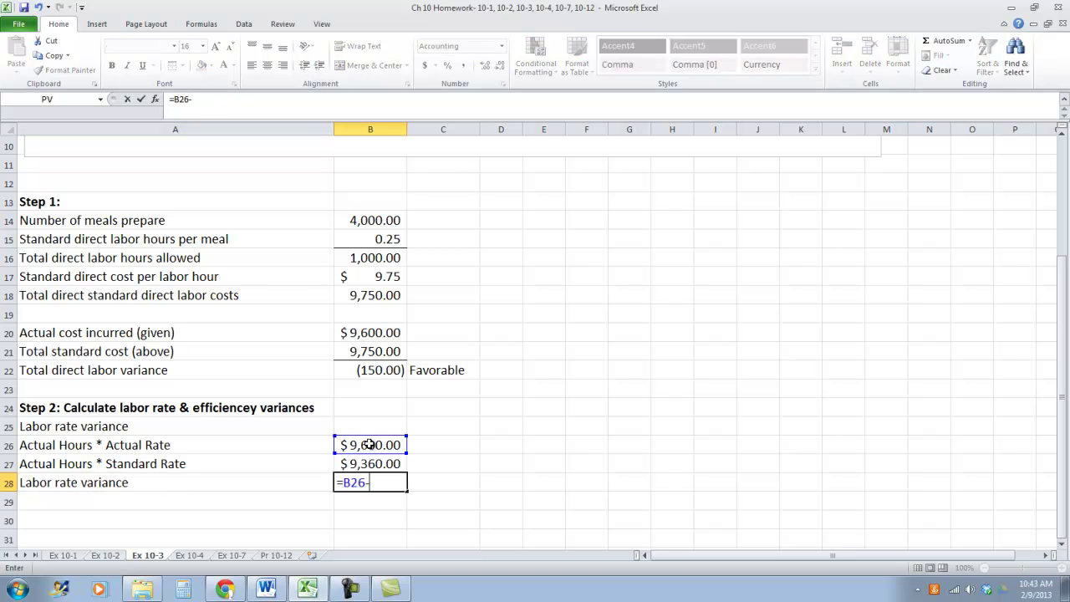
pyautogui.click(371, 464)
pyautogui.press('Return')
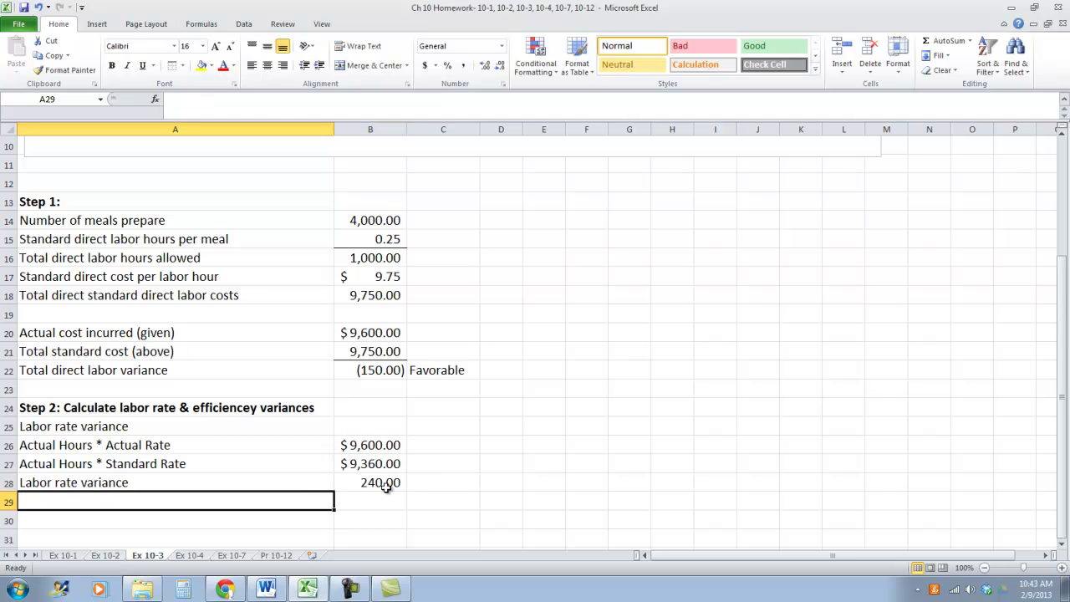
pyautogui.click(386, 487)
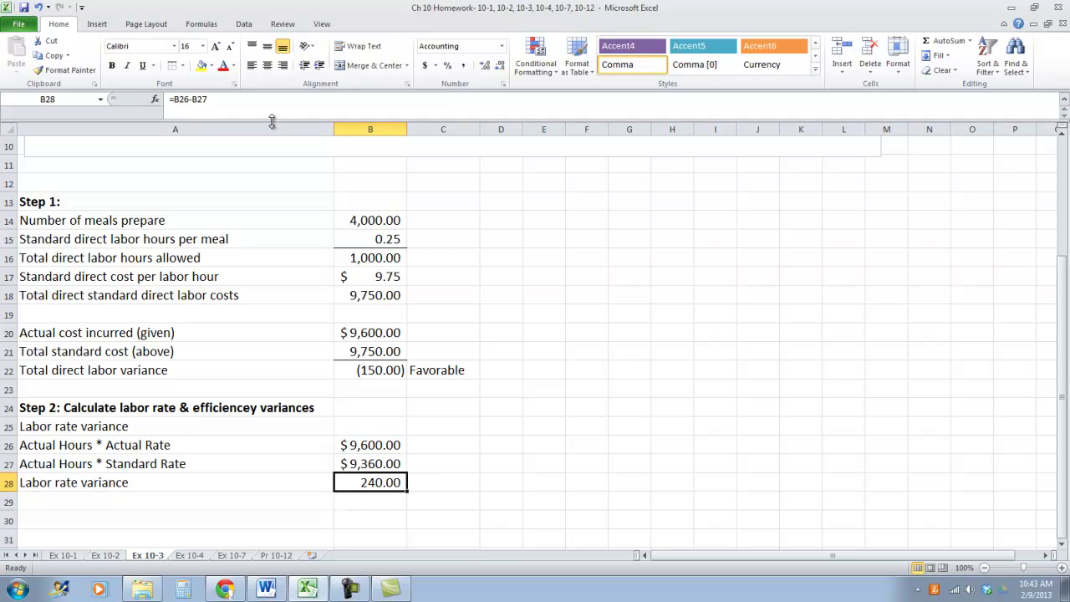
# - Label the labor rate variance as "Unfavorable" in cell C28
pyautogui.click(446, 475)
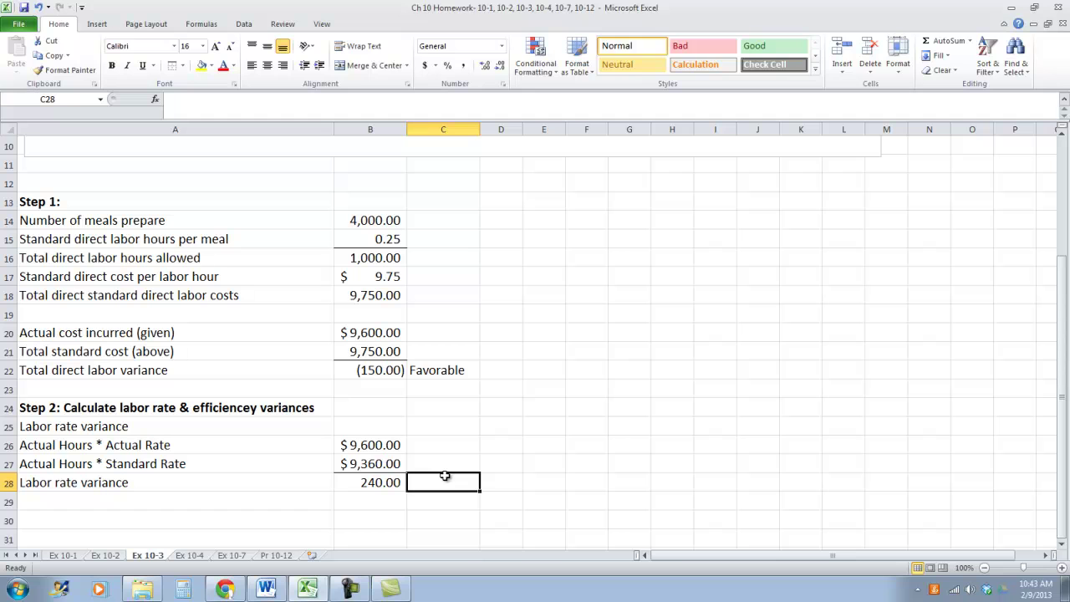
pyautogui.write('Unfavorable')
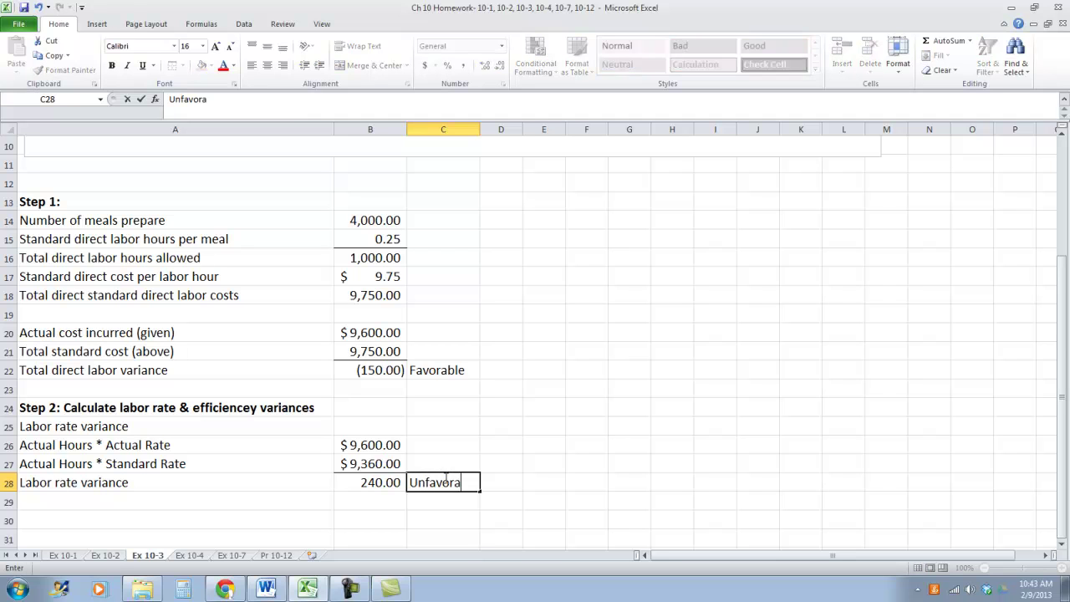
pyautogui.press('Return')
# - Enter the section label "Labor efficiency variance" in A30, leaving row 29 blank
pyautogui.press('Down')
pyautogui.press('Left')
pyautogui.press('Left')
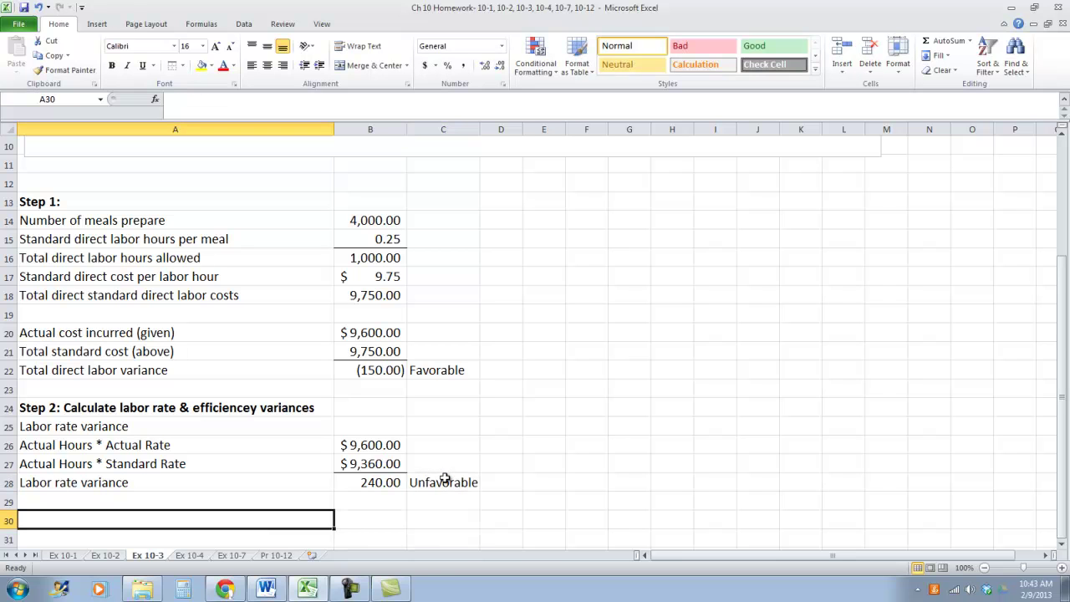
pyautogui.write('Labor effie')
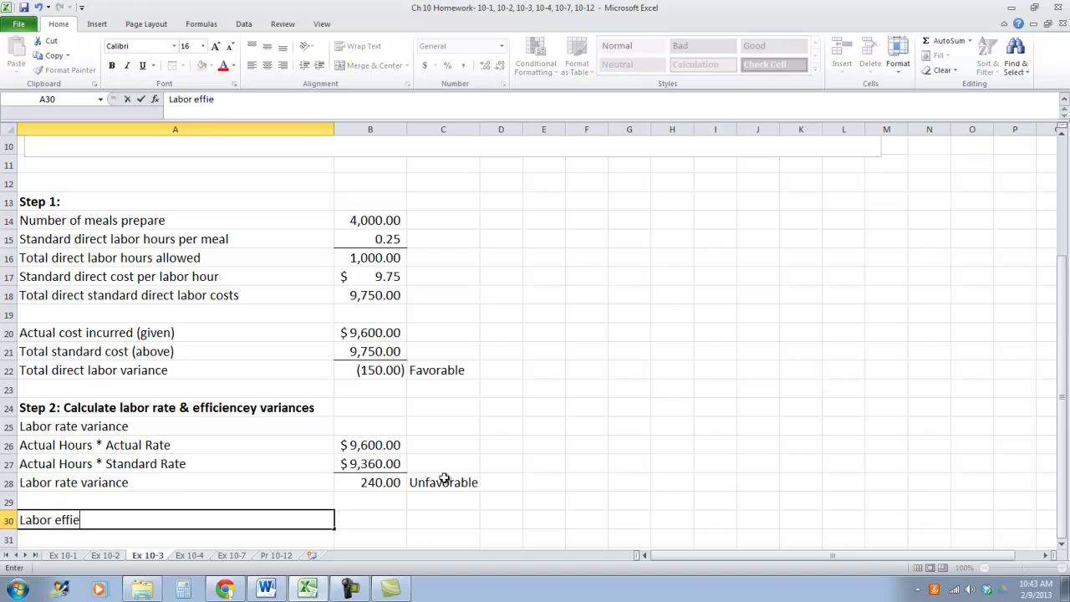
pyautogui.write('ncie')
pyautogui.press('BackSpace')
pyautogui.press('BackSpace')
pyautogui.press('BackSpace')
pyautogui.press('BackSpace')
pyautogui.press('BackSpace')
pyautogui.write('ciency variance')
pyautogui.press('Return')
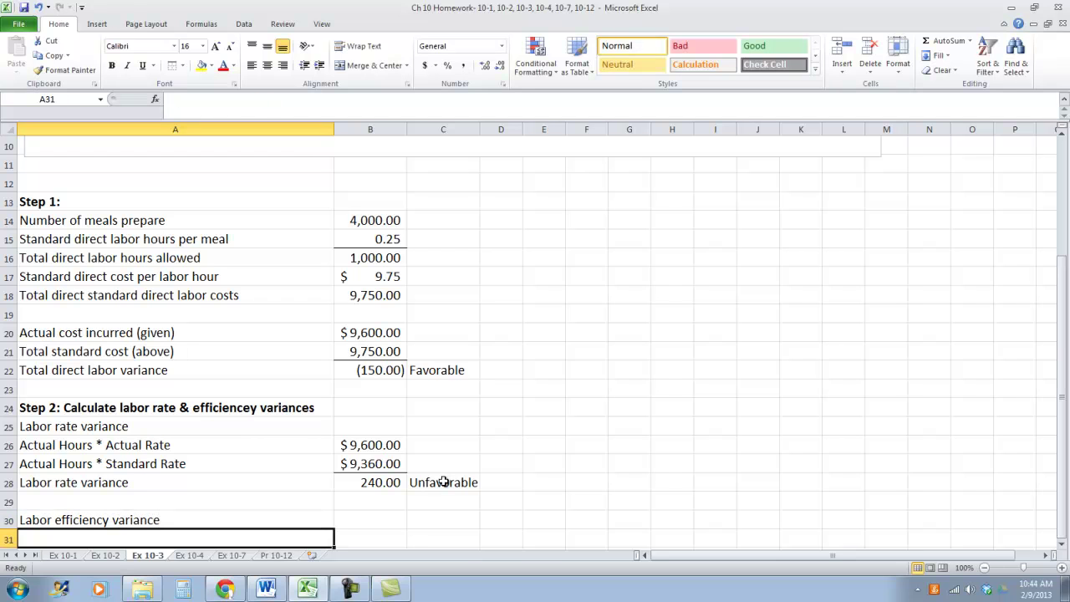
# - Enter the label "Actual Hours * Standard Rate" in A31 under the labor efficiency variance label
pyautogui.write('Actu')
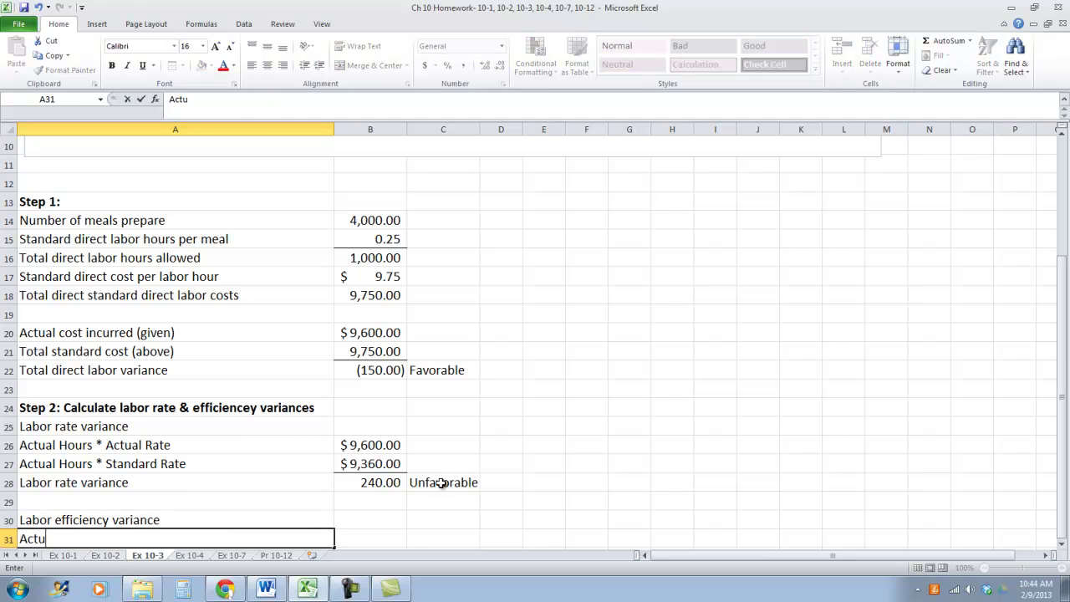
pyautogui.write('al Hours X St')
pyautogui.press('BackSpace')
pyautogui.press('BackSpace')
pyautogui.press('BackSpace')
pyautogui.press('BackSpace')
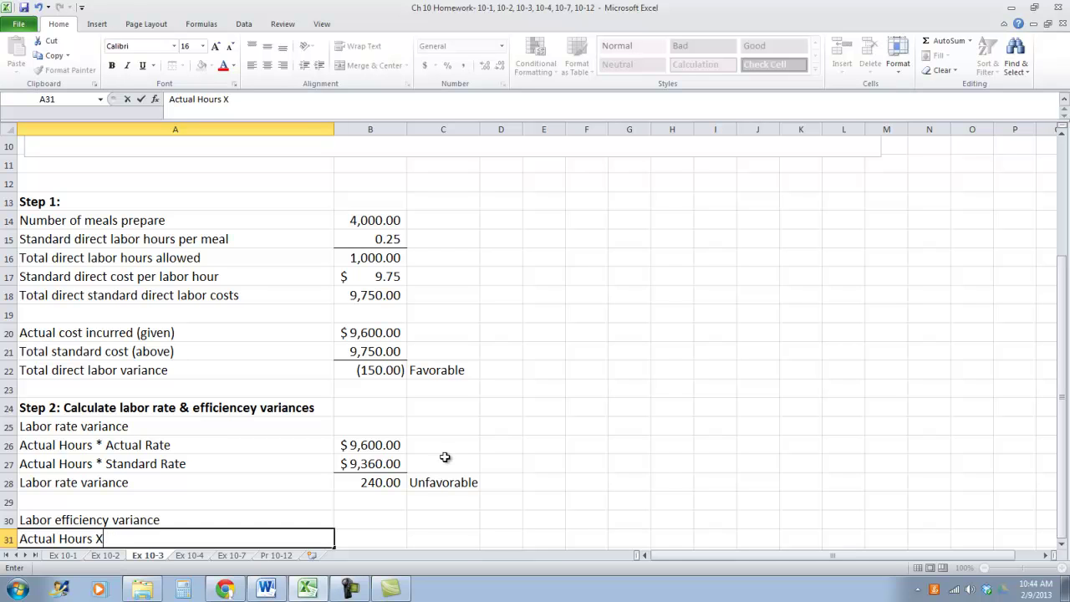
pyautogui.write('* st')
pyautogui.press('BackSpace')
pyautogui.press('BackSpace')
pyautogui.write('Stna')
pyautogui.press('BackSpace')
pyautogui.press('BackSpace')
pyautogui.write('andard Rate')
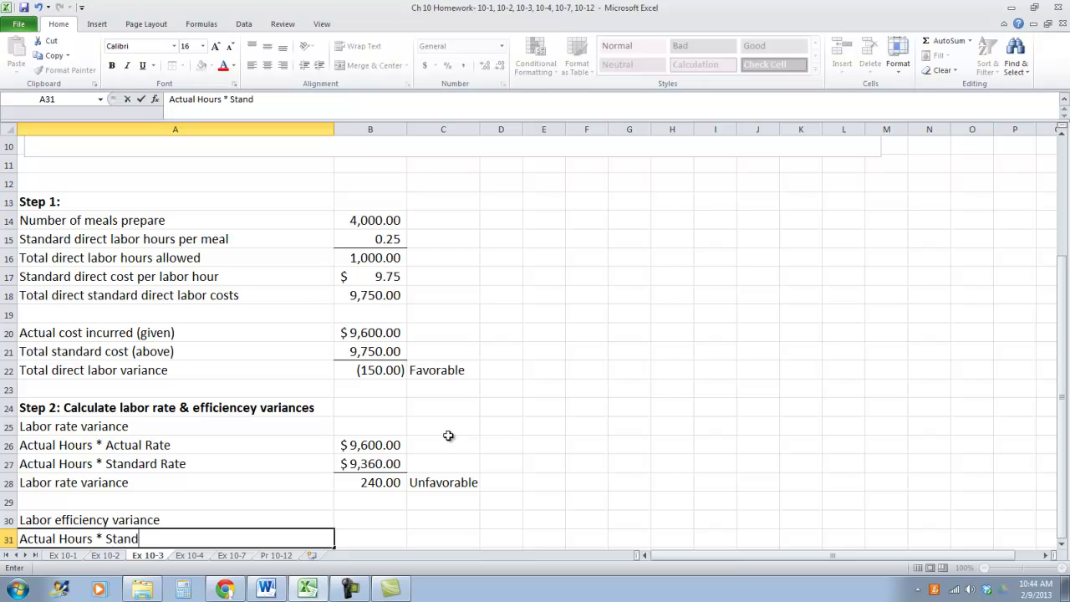
# - Link B31 to the amount in B27 and format it as a dollar accounting amount
pyautogui.press('Tab')
pyautogui.write('=')
pyautogui.click(393, 463)
pyautogui.press('Tab')
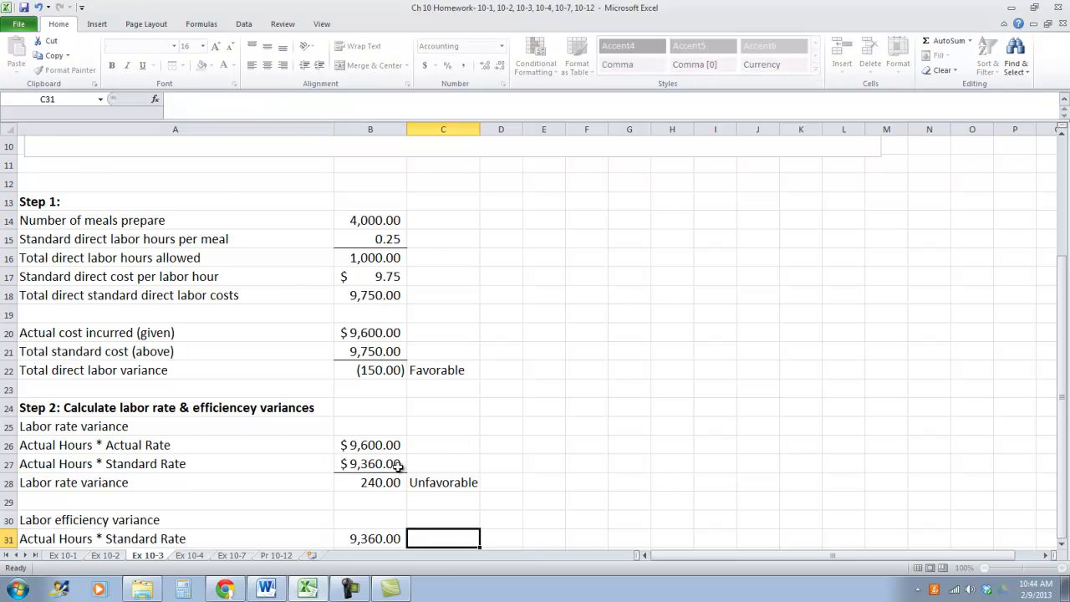
pyautogui.scroll(-2, 379, 529)
pyautogui.click(370, 423)
pyautogui.click(424, 65)
# - Enter the label "Standard Hours * Standard Rate" in cell A32
pyautogui.click(163, 451)
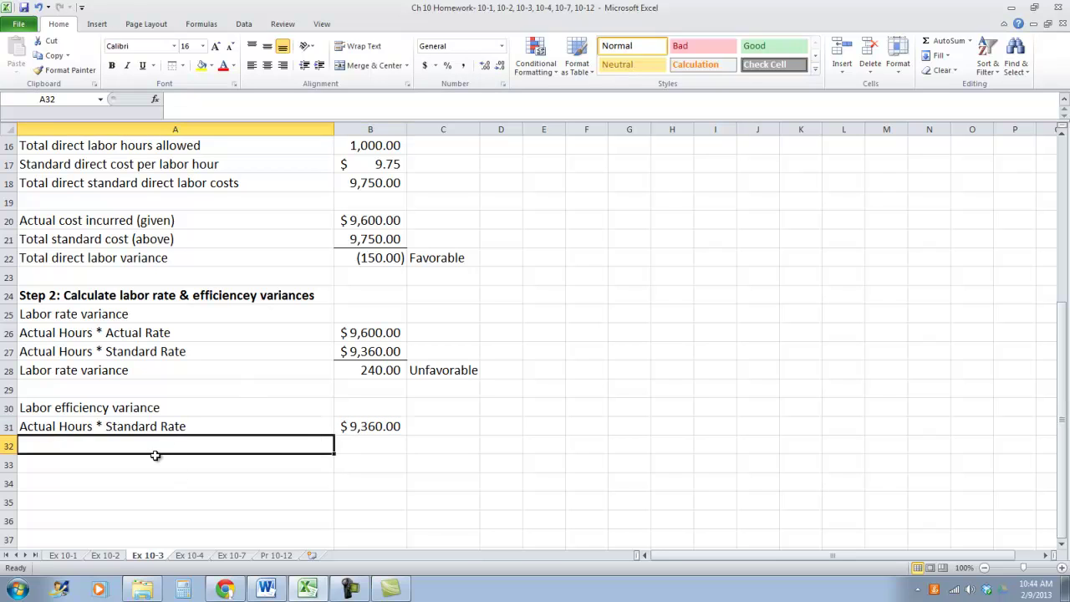
pyautogui.write('Actual')
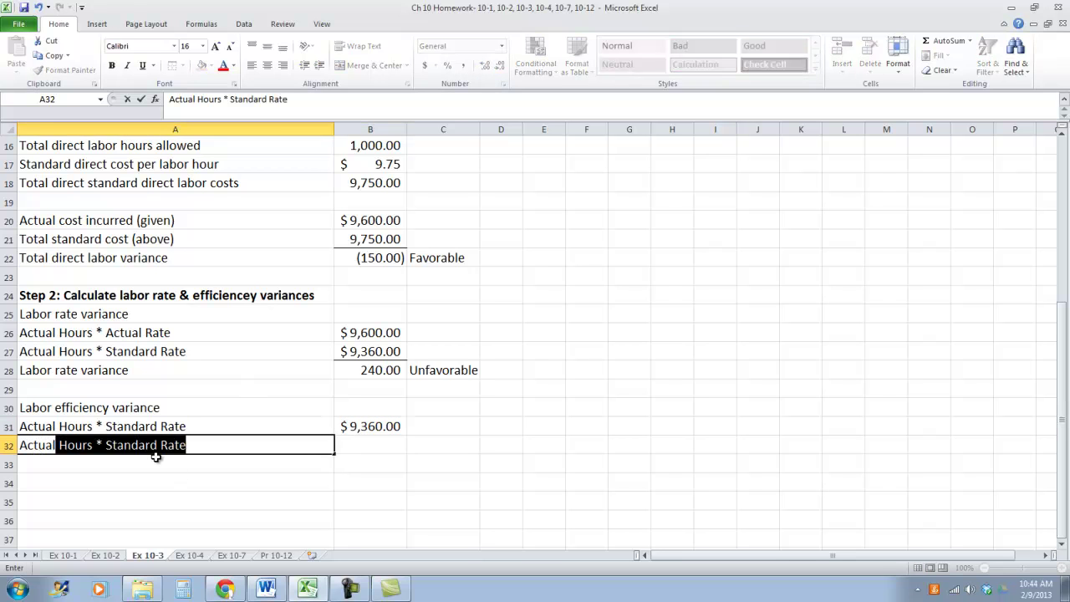
pyautogui.press('BackSpace')
pyautogui.press('BackSpace')
pyautogui.press('BackSpace')
pyautogui.press('BackSpace')
pyautogui.press('BackSpace')
pyautogui.press('BackSpace')
pyautogui.press('BackSpace')
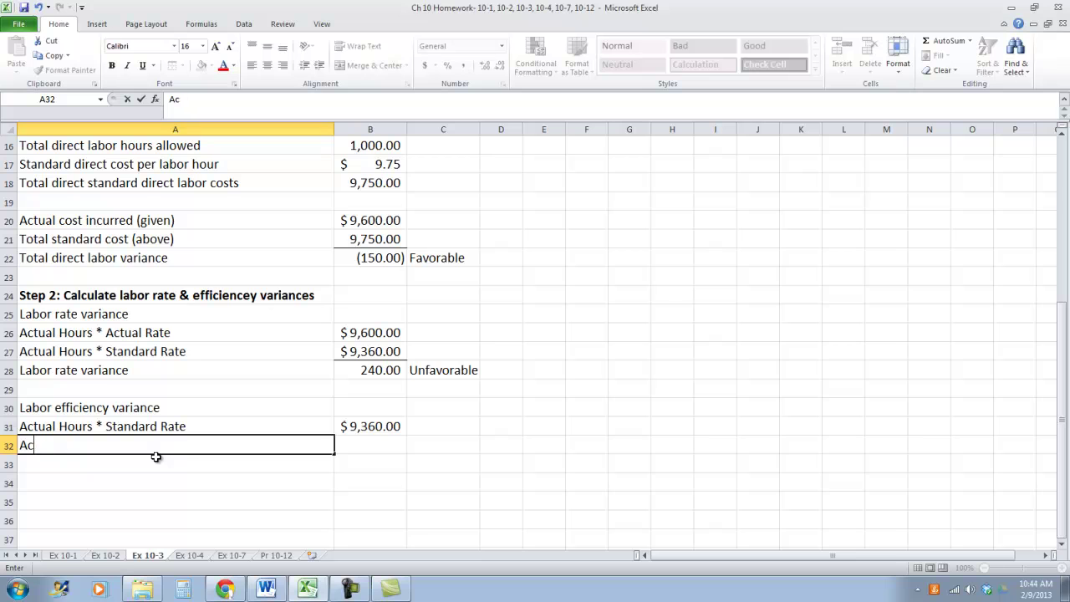
pyautogui.write('Standard Hours')
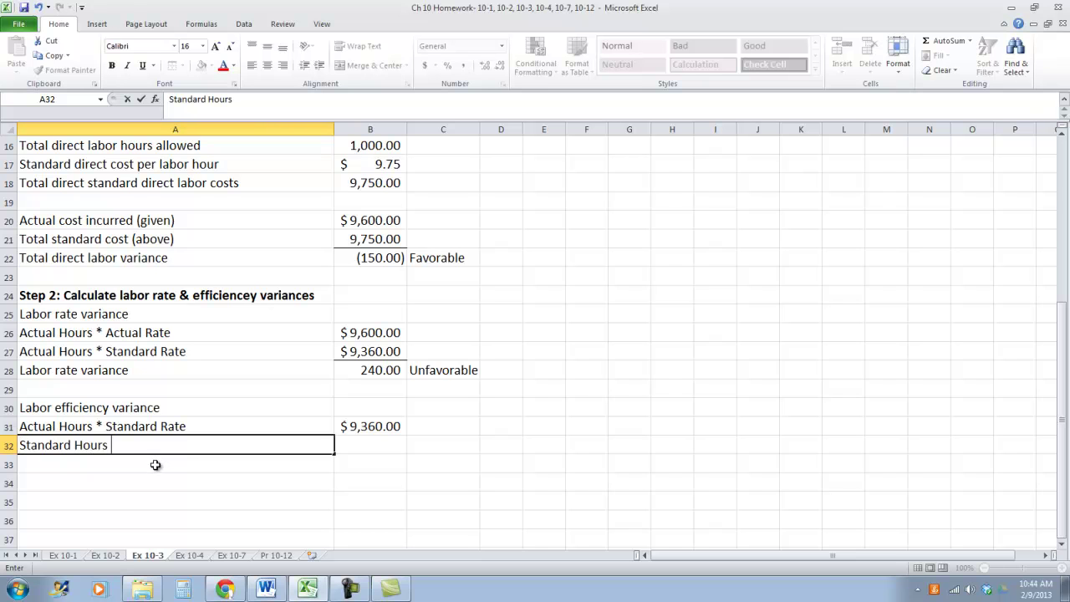
pyautogui.write(' * Standard Rate')
# - Calculate the standard labor cost in B32 with the formula =B16*B17, formatted as a dollar accounting amount
pyautogui.press('Tab')
pyautogui.write('=')
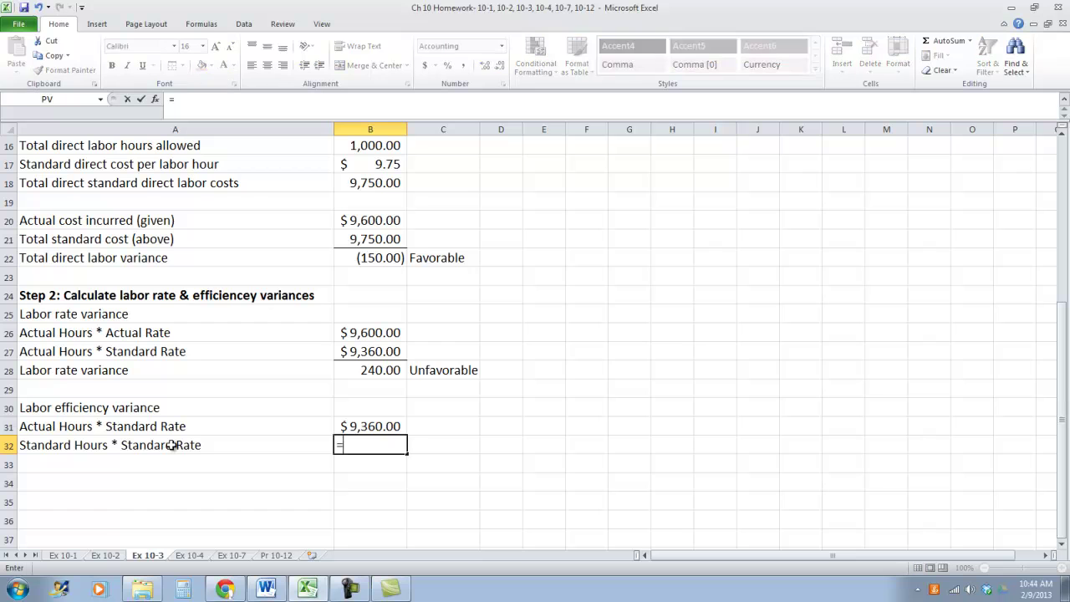
pyautogui.scroll(2, 178, 351)
pyautogui.click(366, 258)
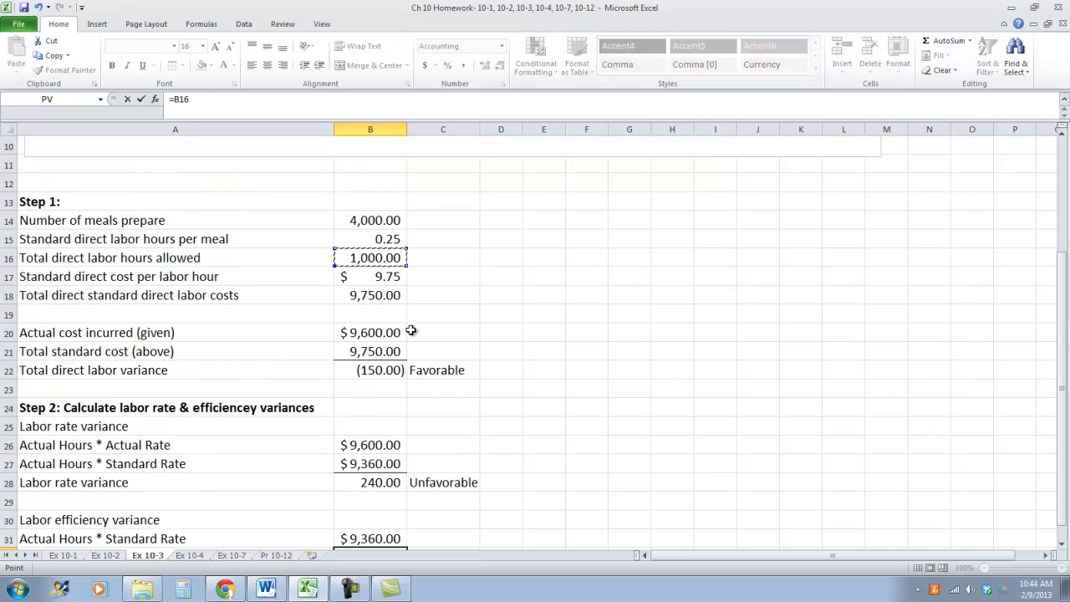
pyautogui.write('*')
pyautogui.click(365, 278)
pyautogui.press('Tab')
pyautogui.click(345, 482)
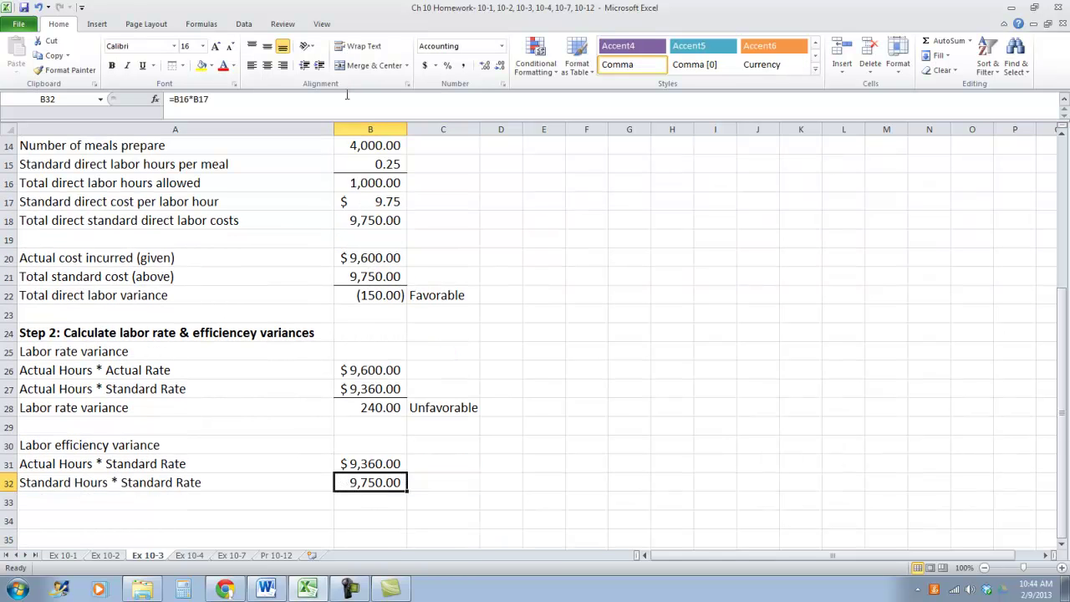
pyautogui.click(424, 65)
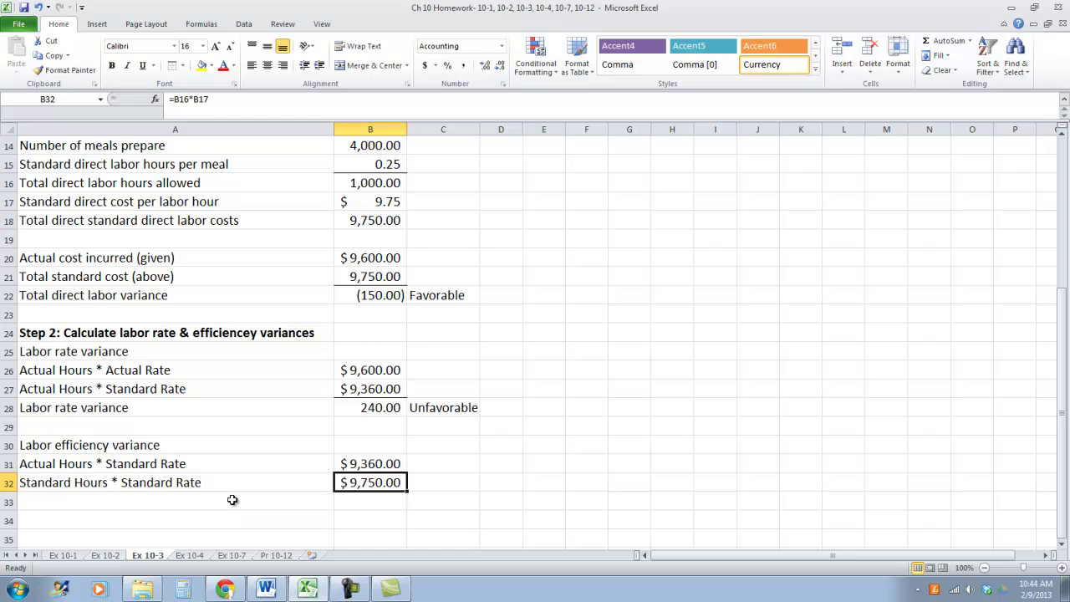
# - Add a "Labor efficiency variance" result row in A33 and calculate it in B33 with the formula =B31-B32
pyautogui.click(227, 506)
pyautogui.write('Labor efficiency variance')
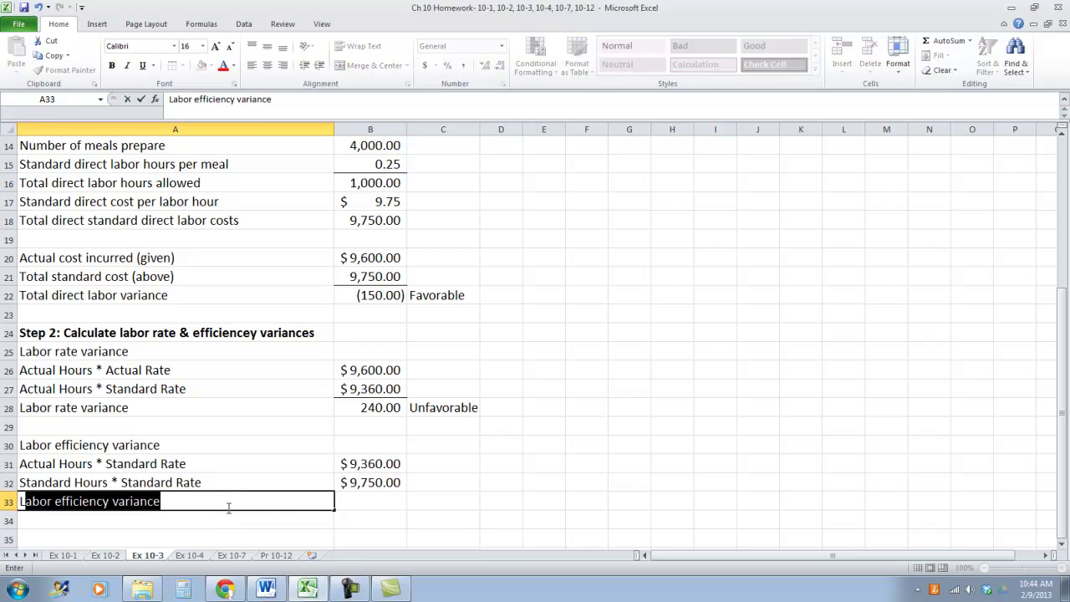
pyautogui.press('Tab')
pyautogui.write('=')
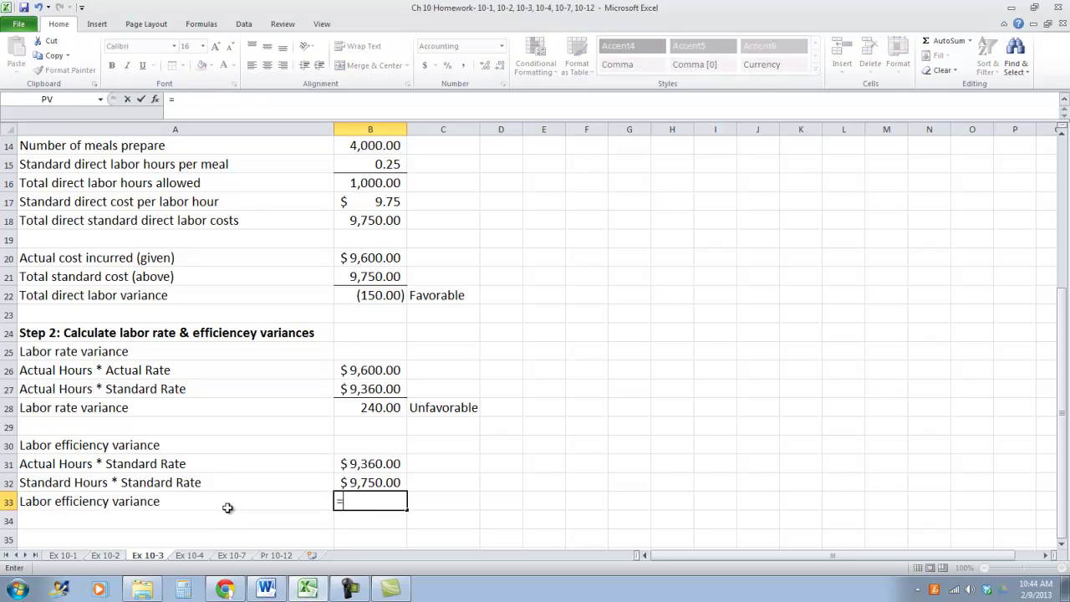
pyautogui.click(372, 466)
pyautogui.write('-')
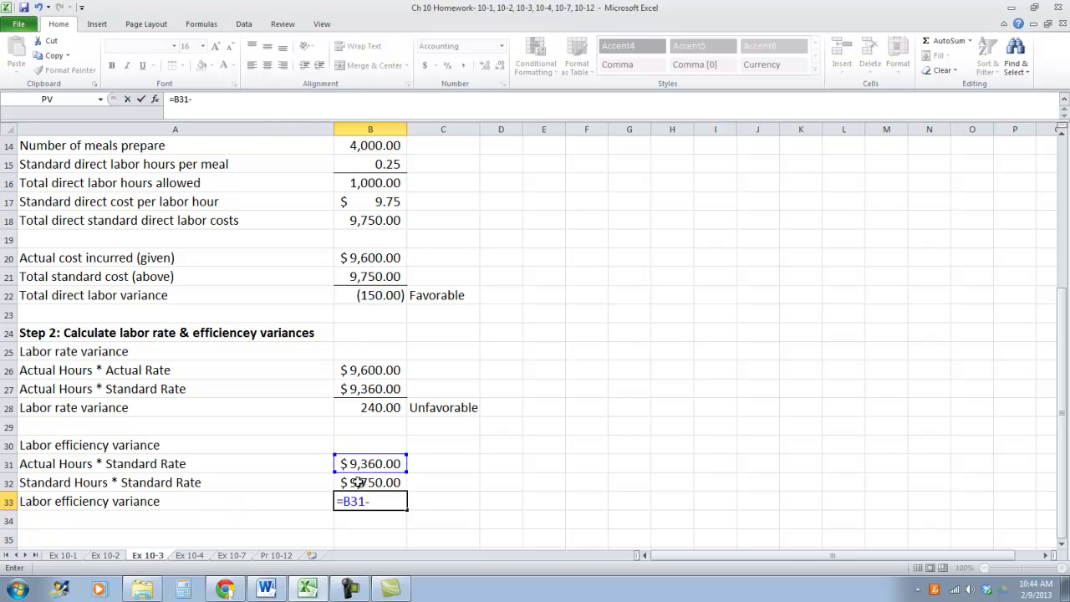
pyautogui.click(357, 483)
pyautogui.press('Tab')
# - Label the labor efficiency variance as "Favorable" in cell C33
pyautogui.write('fa')
pyautogui.press('BackSpace')
pyautogui.press('BackSpace')
pyautogui.write('Fa')
pyautogui.write('vbo')
pyautogui.press('BackSpace')
pyautogui.press('BackSpace')
pyautogui.write('ora')
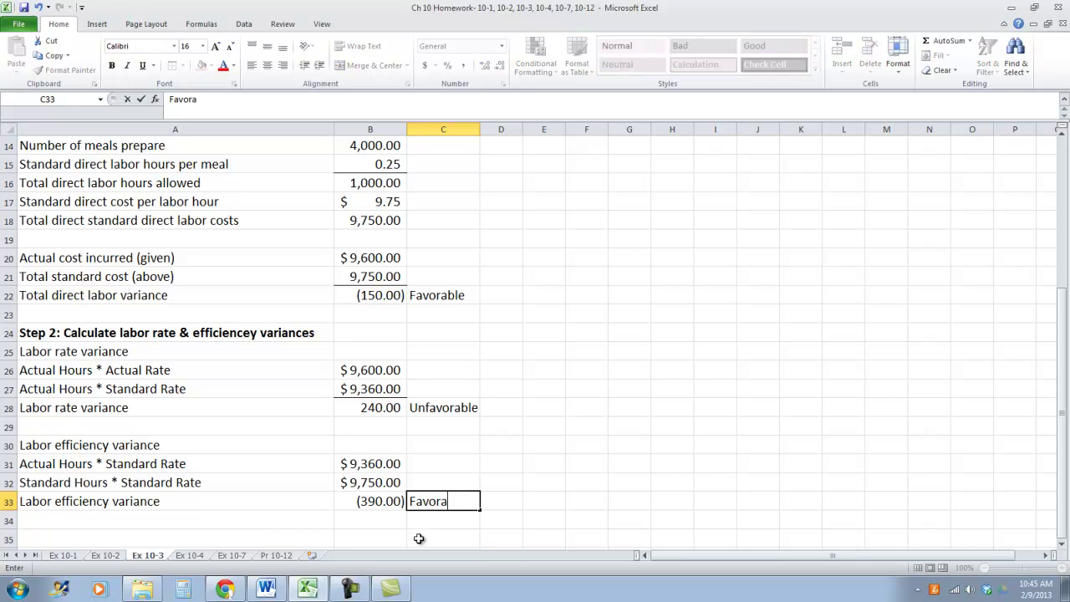
pyautogui.write('ble')
pyautogui.press('Tab')
# - Bold the Unfavorable label in C28 and the Favorable labels in C33 and C22
pyautogui.click(432, 389)
pyautogui.click(432, 409)
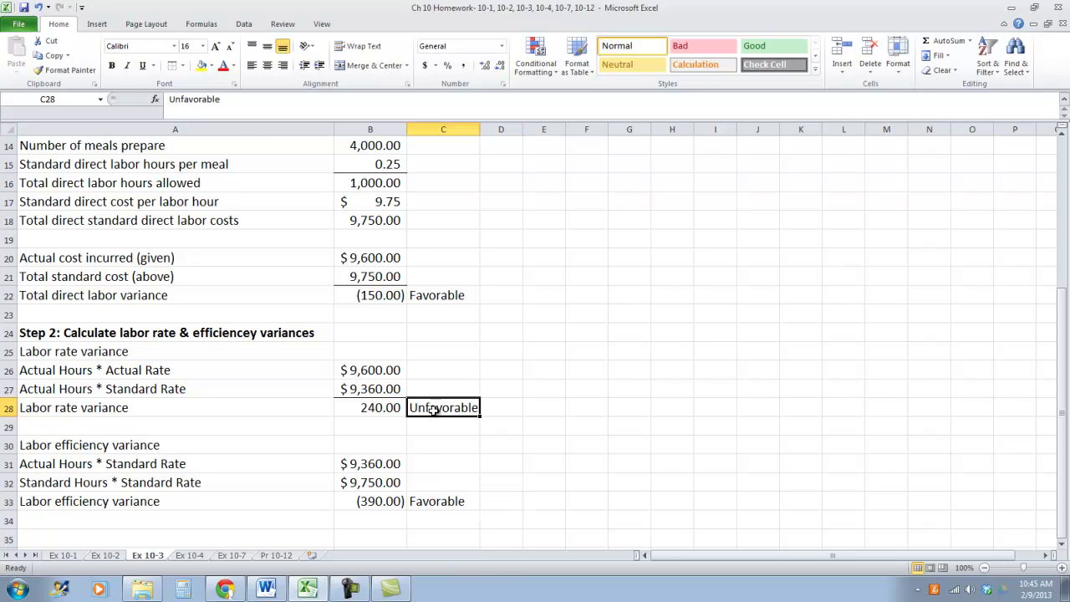
pyautogui.click(113, 66)
pyautogui.click(442, 487)
pyautogui.click(447, 500)
pyautogui.click(111, 66)
pyautogui.click(453, 290)
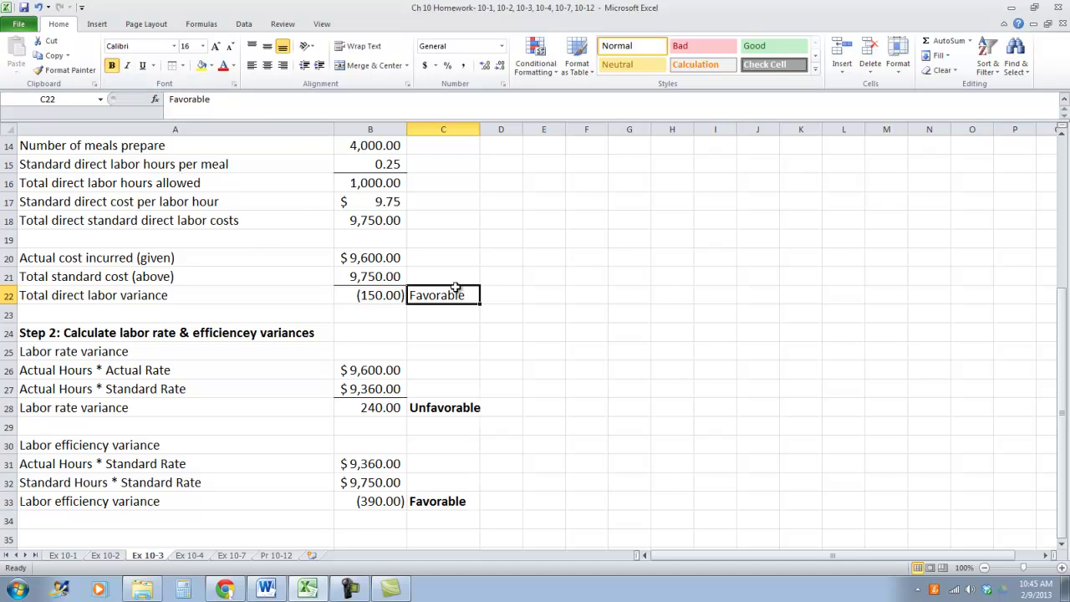
pyautogui.click(111, 65)
pyautogui.click(449, 428)
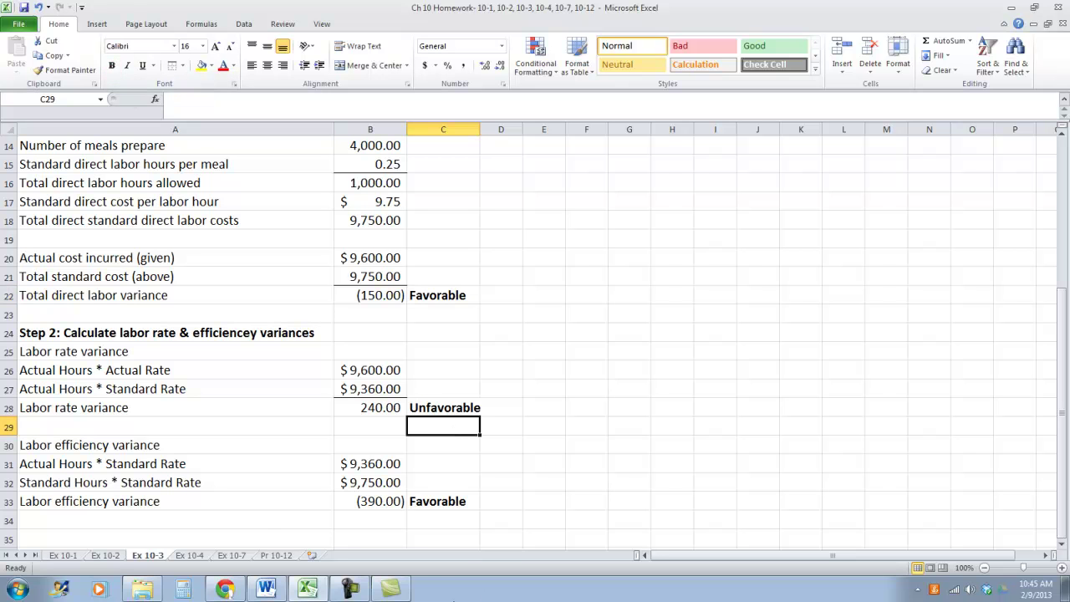
pyautogui.click(390, 589)
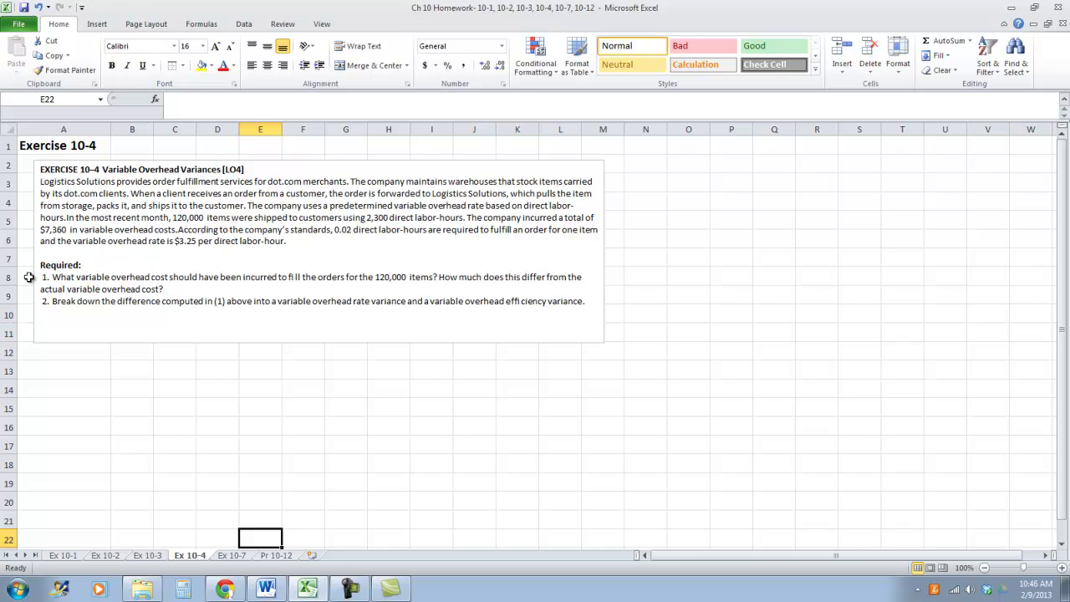
# - Add a bold "Step 1:" heading in cell A13 of the Ex 10-4 sheet
pyautogui.click(99, 367)
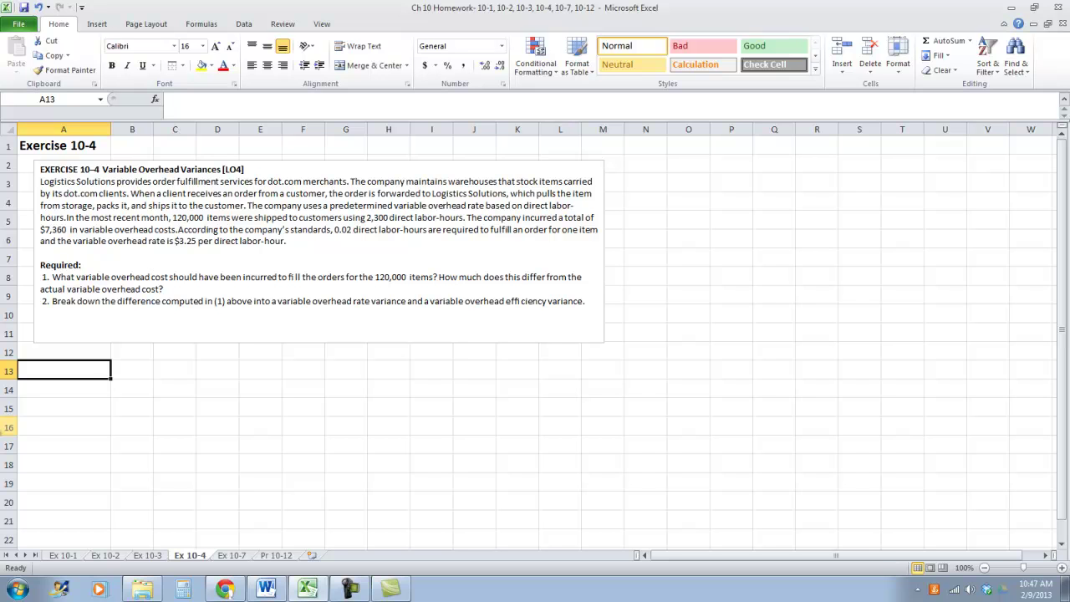
pyautogui.write('Step 1:')
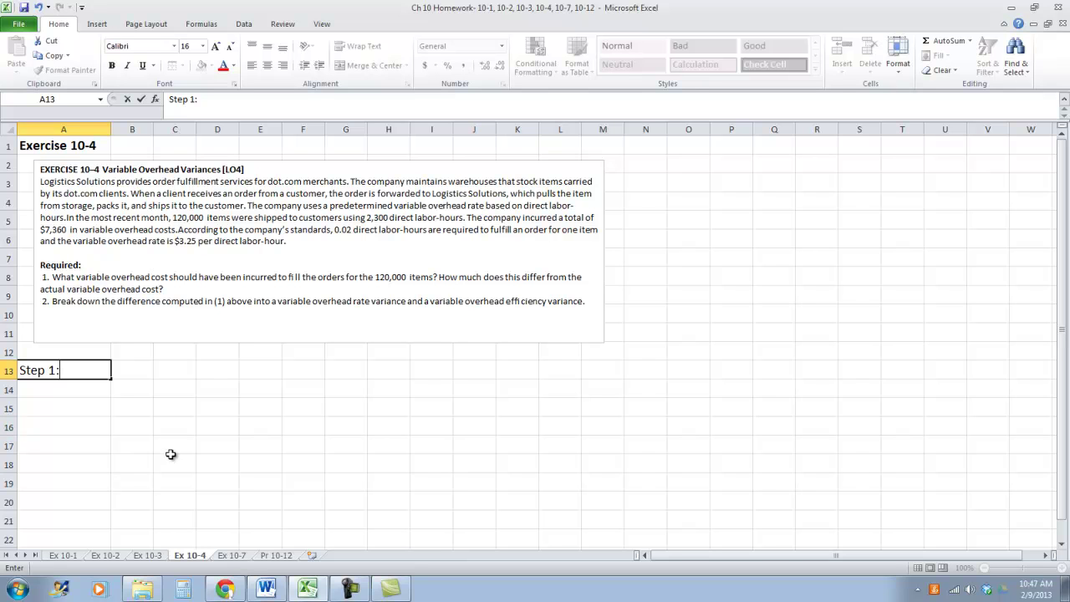
pyautogui.click(132, 406)
pyautogui.click(95, 365)
pyautogui.click(111, 66)
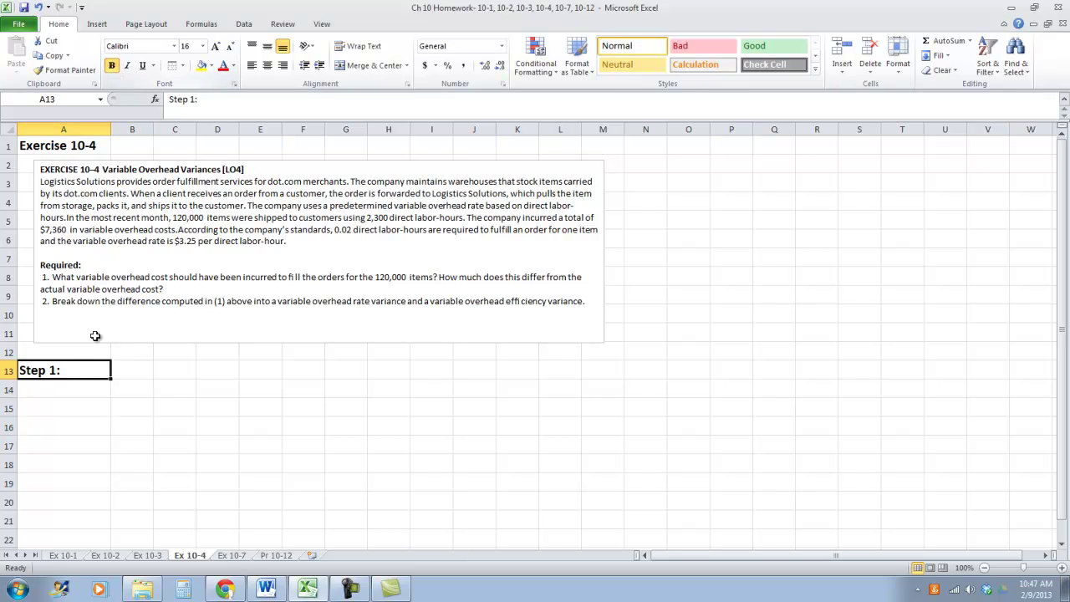
# - Enter the label "Number of items shipped" in A14 and widen column A to fit it
pyautogui.click(90, 388)
pyautogui.moveTo(114, 128); pyautogui.dragTo(129, 129)
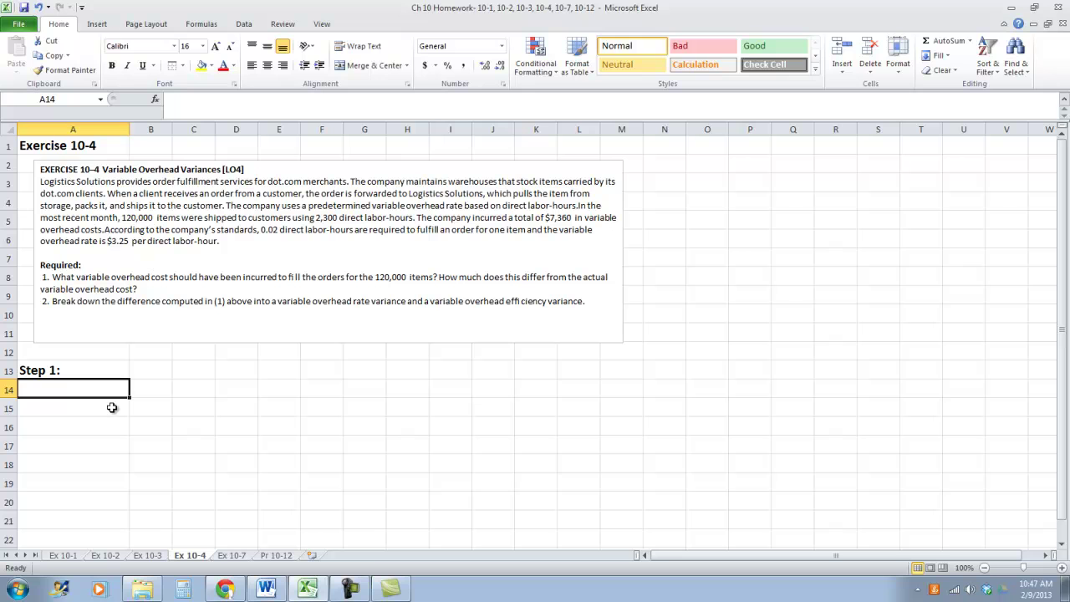
pyautogui.write('Number of t')
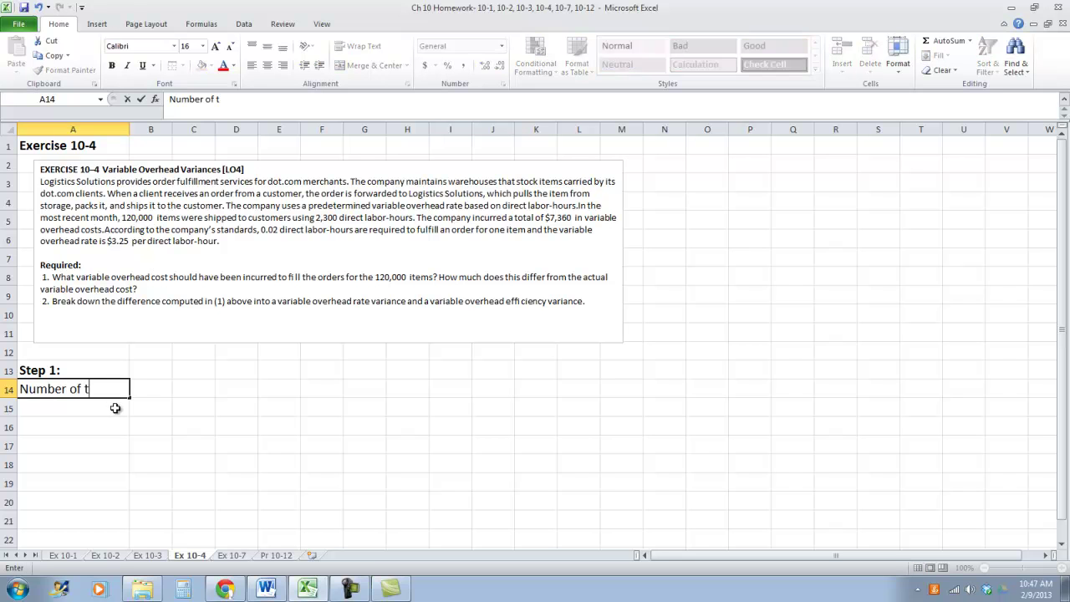
pyautogui.press('BackSpace')
pyautogui.write('items shipped')
pyautogui.press('Tab')
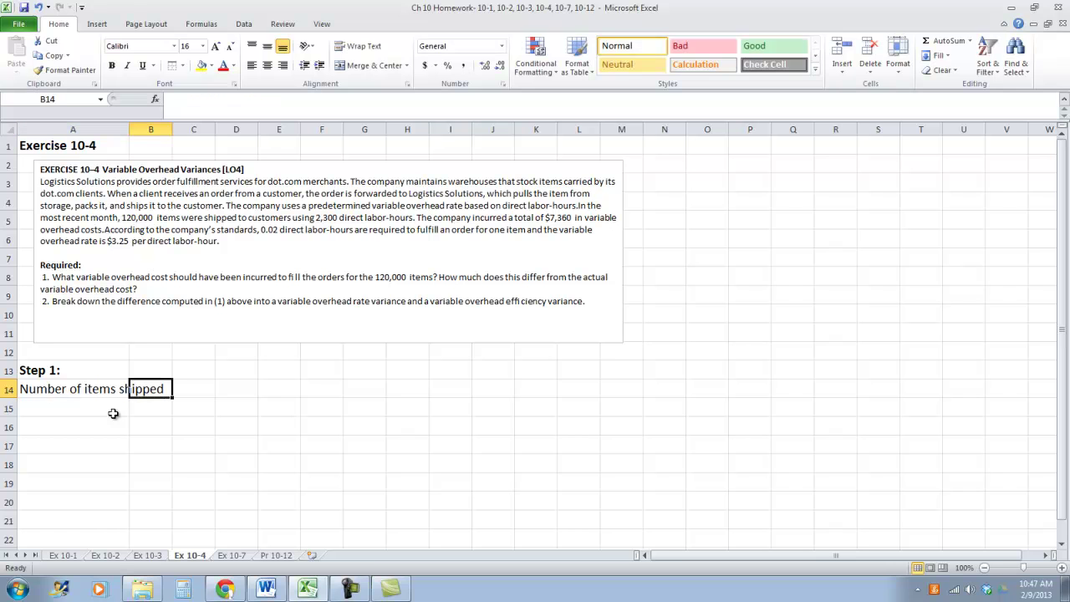
pyautogui.doubleClick(129, 129)
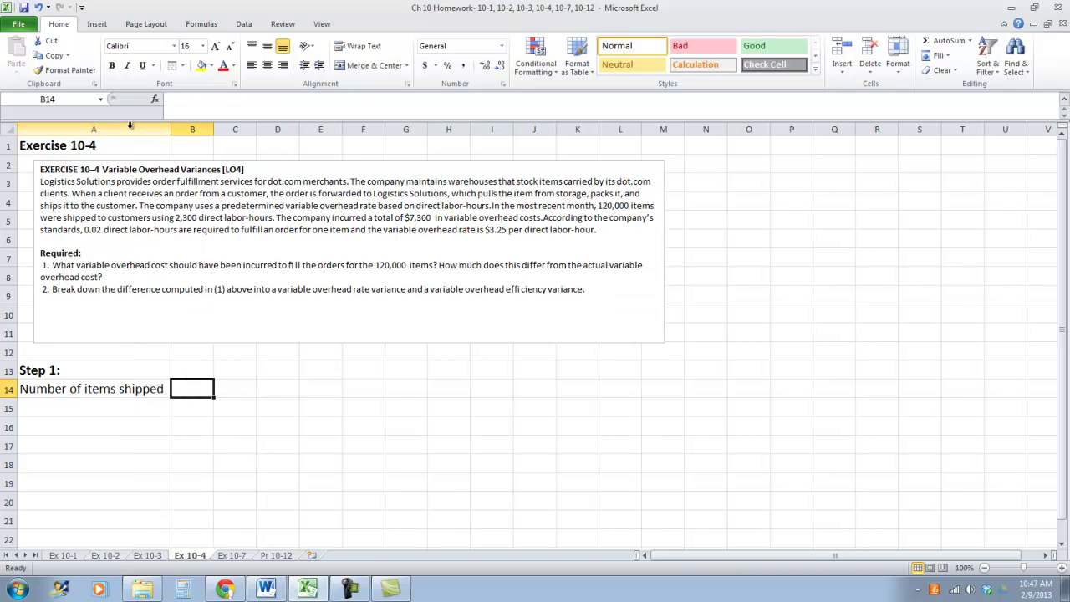
# - Apply the comma number format to column B, widen the column, and enter 120000 in B14
pyautogui.click(209, 129)
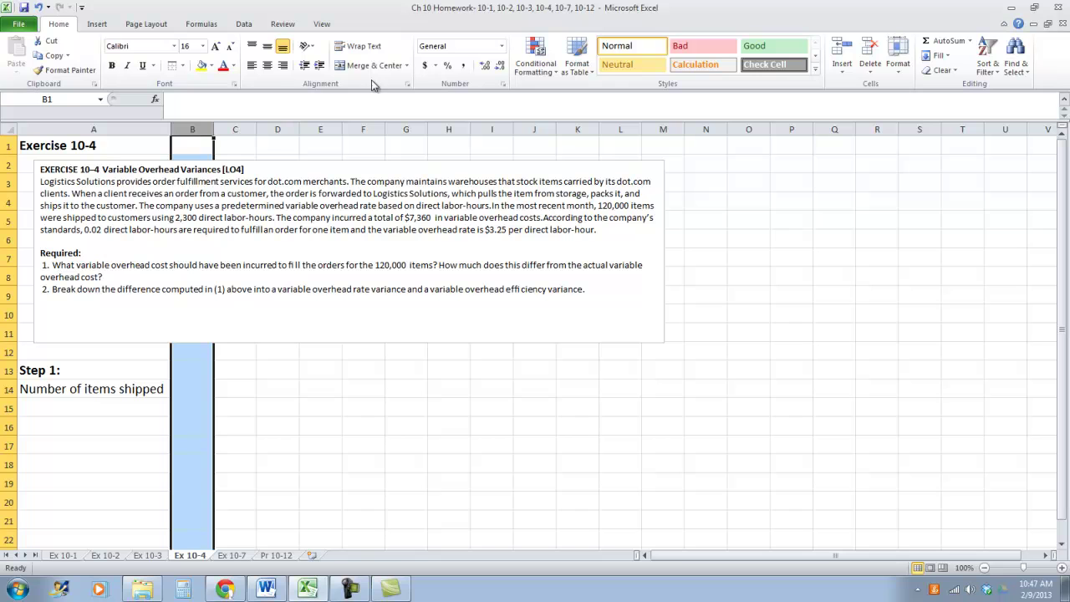
pyautogui.click(462, 65)
pyautogui.moveTo(213, 129); pyautogui.dragTo(255, 142)
pyautogui.click(217, 389)
pyautogui.write('1')
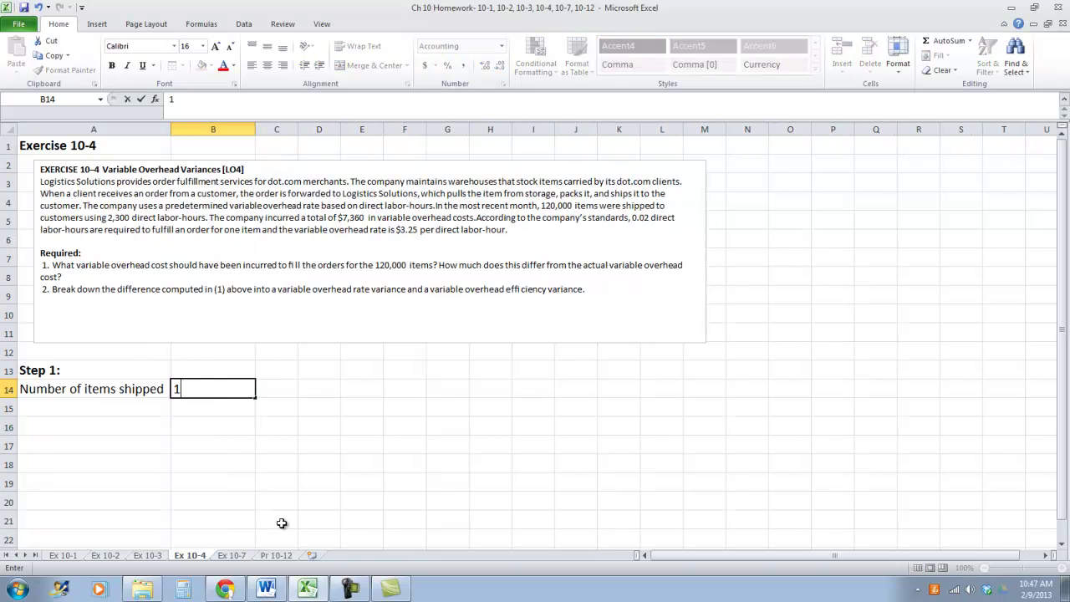
pyautogui.write('20000')
pyautogui.press('Return')
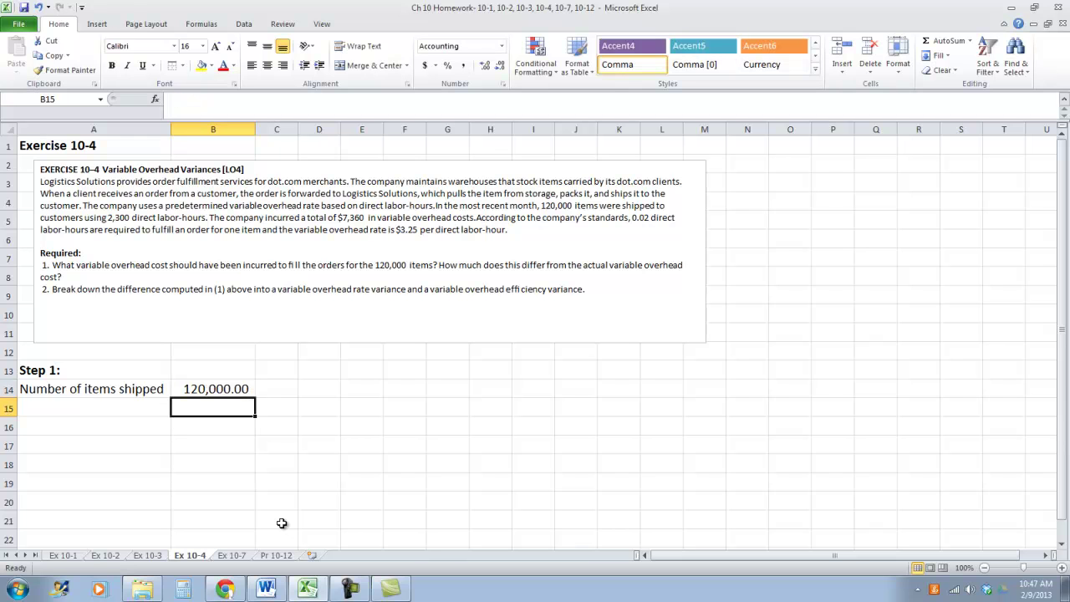
# - Enter the label "Standard direct labor hour per item" in cell A15
pyautogui.press('Left')
pyautogui.write('Stand')
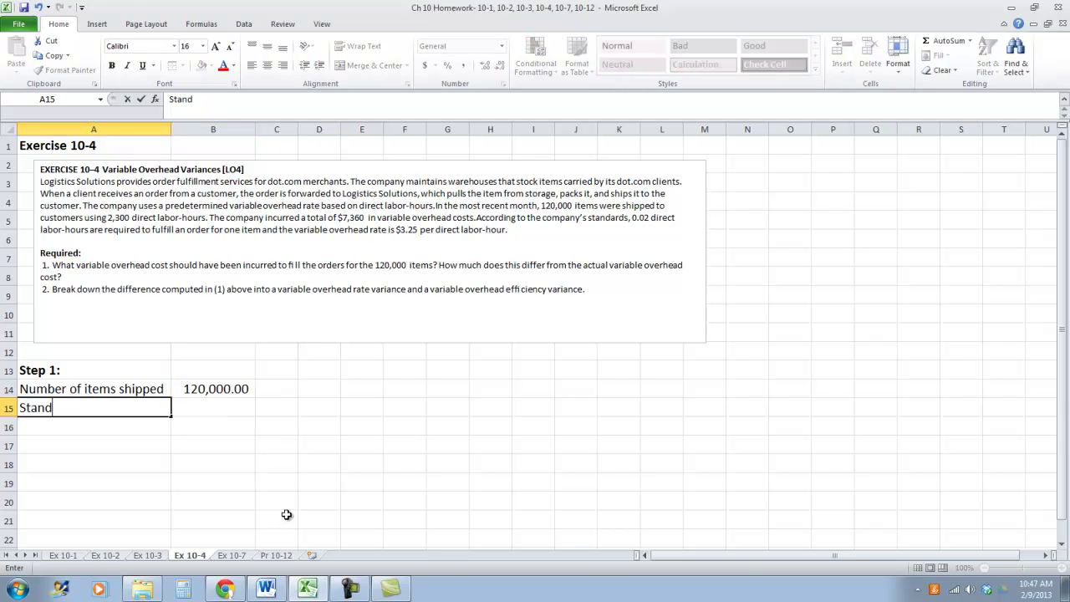
pyautogui.write('ard cost')
pyautogui.press('BackSpace')
pyautogui.press('BackSpace')
pyautogui.press('BackSpace')
pyautogui.press('BackSpace')
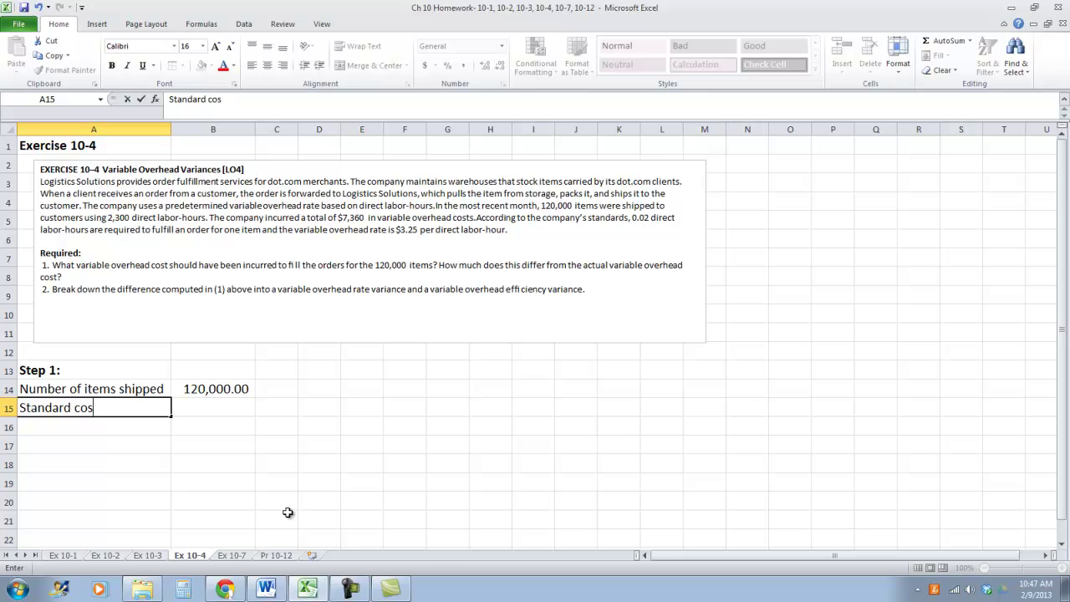
pyautogui.write('direct labor hour per item')
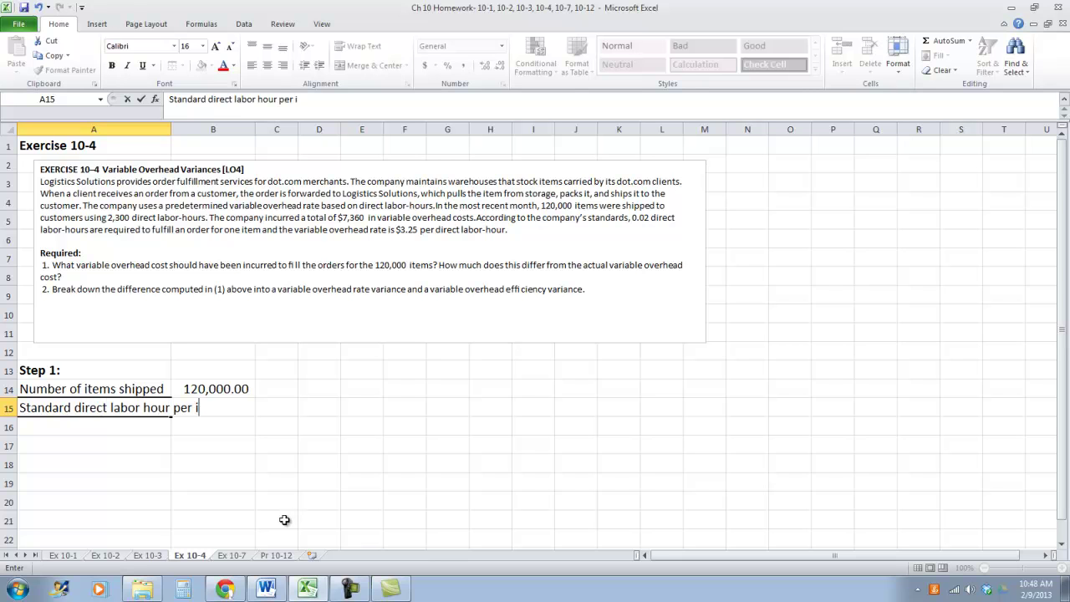
# - Enter .02 in B15 as the standard hours per item and autofit column A to its labels
pyautogui.press('Tab')
pyautogui.write('.02')
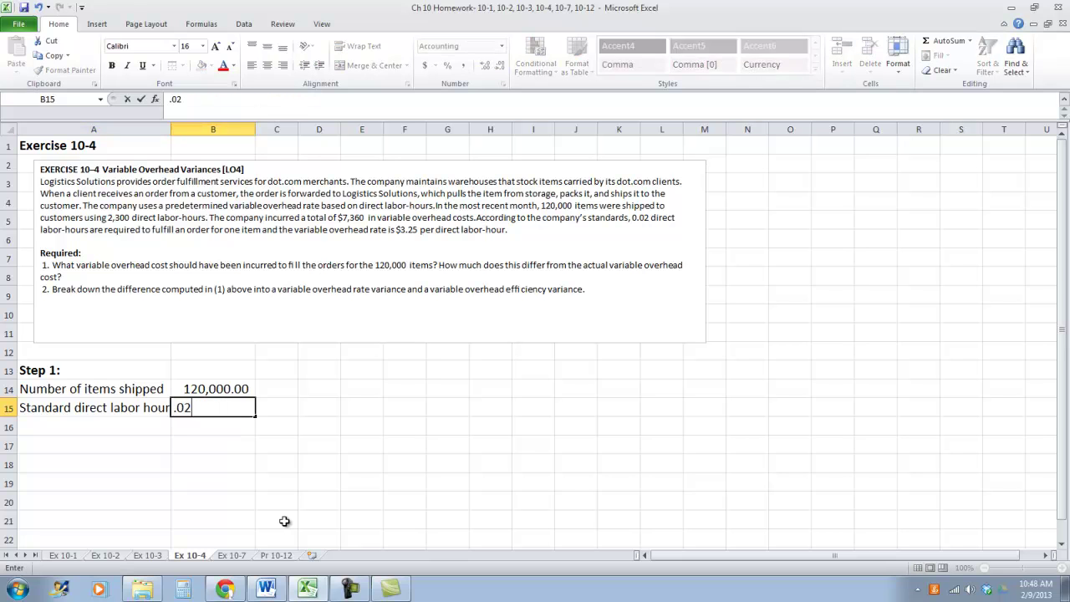
pyautogui.press('Tab')
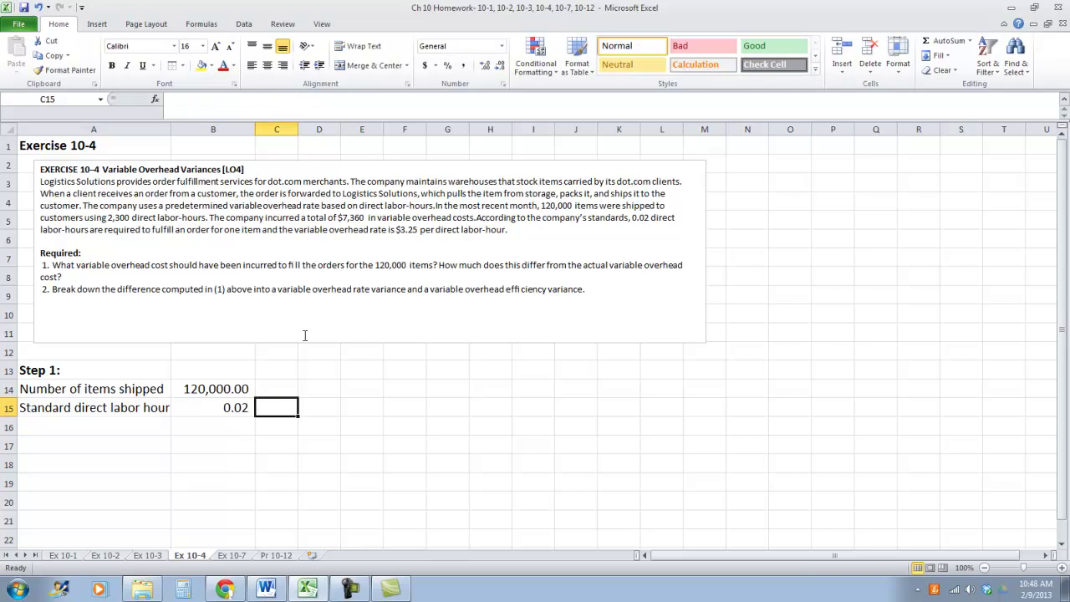
pyautogui.doubleClick(170, 129)
# - Enter the label "Total direct labor hours allowed" in cell A16
pyautogui.click(171, 431)
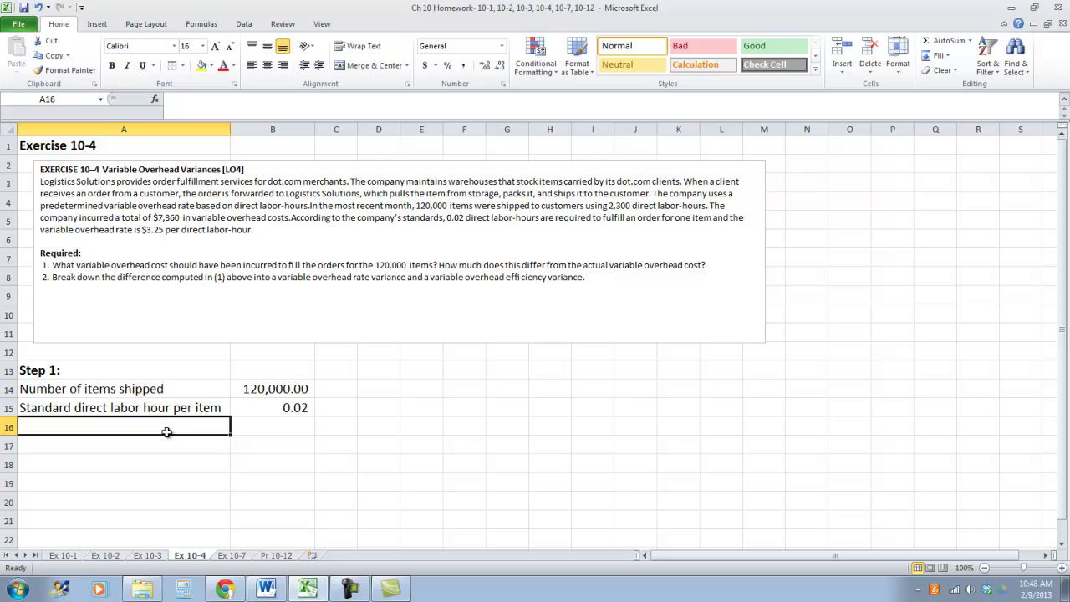
pyautogui.write('Total')
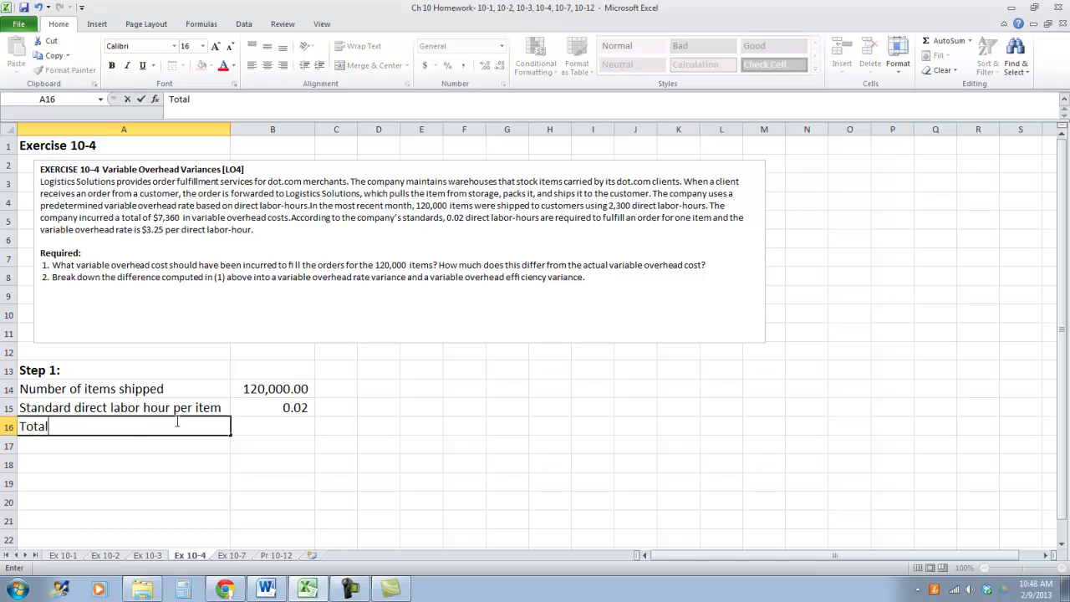
pyautogui.write(' direct la')
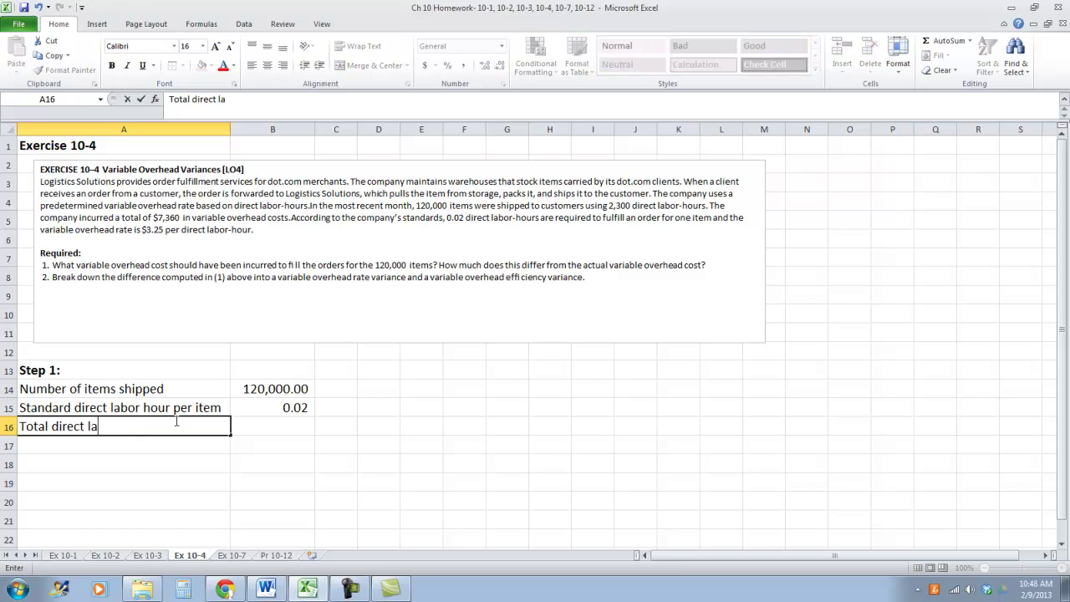
pyautogui.write('bor hours allowed')
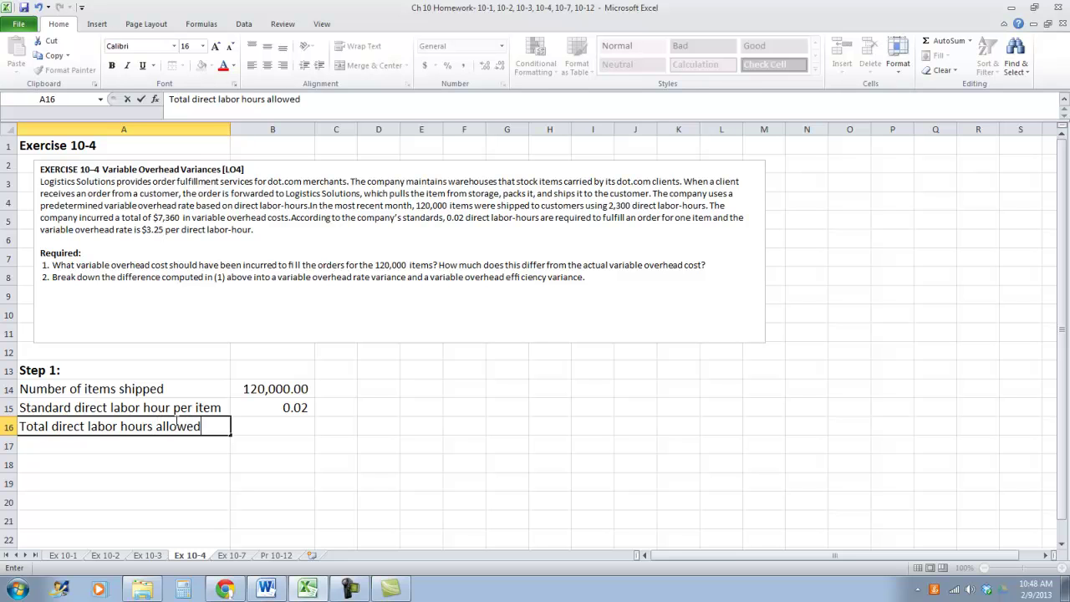
# - Calculate the total labor hours allowed in B16 with the formula =B14*B15 and add a border line above the result
pyautogui.press('Tab')
pyautogui.write('=')
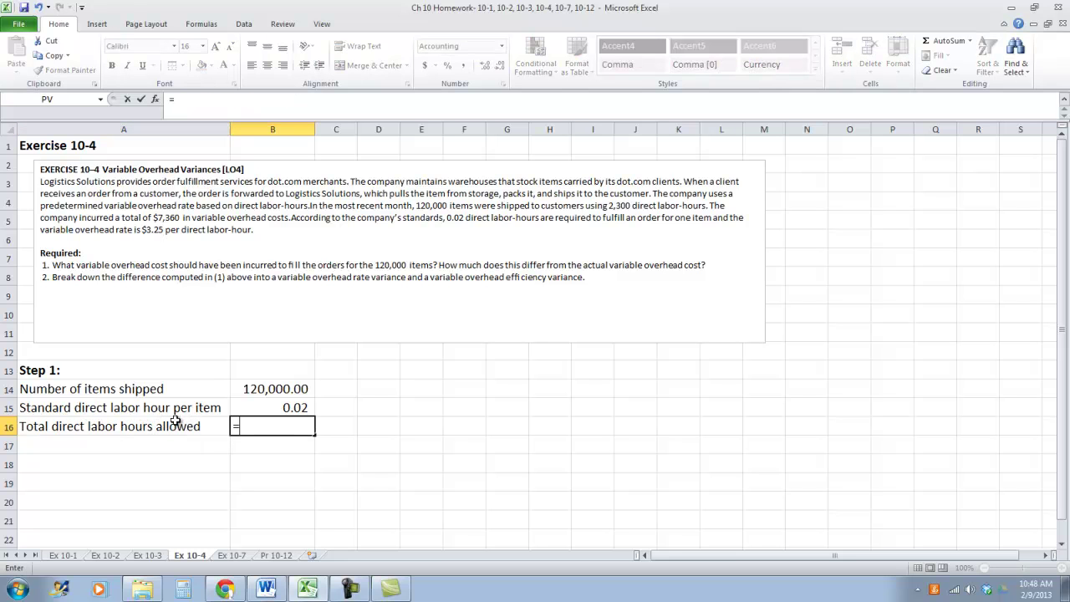
pyautogui.click(272, 388)
pyautogui.write('*')
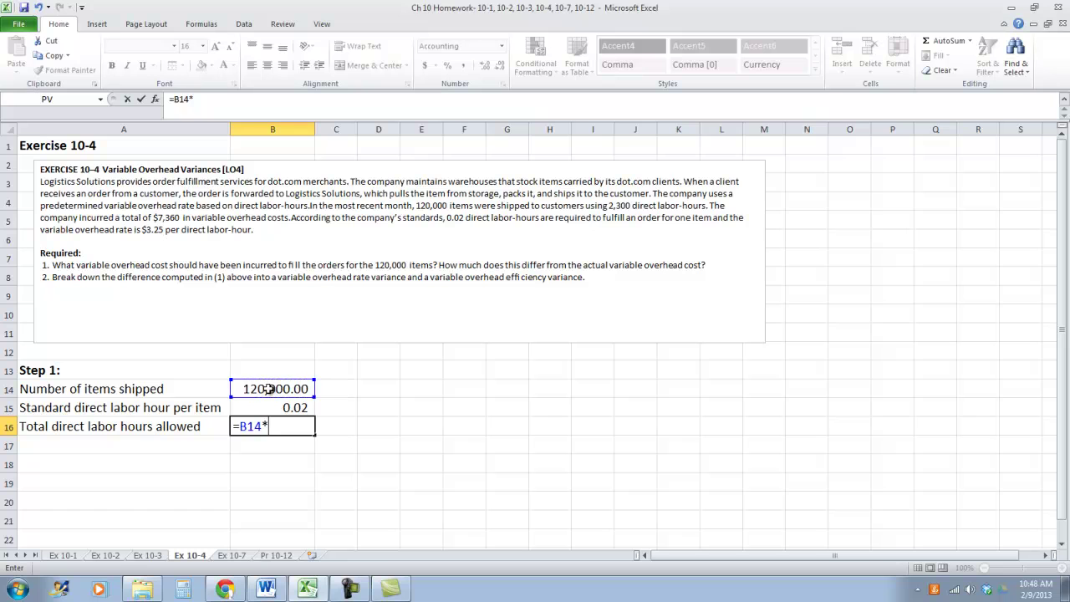
pyautogui.click(267, 408)
pyautogui.press('Return')
pyautogui.click(265, 424)
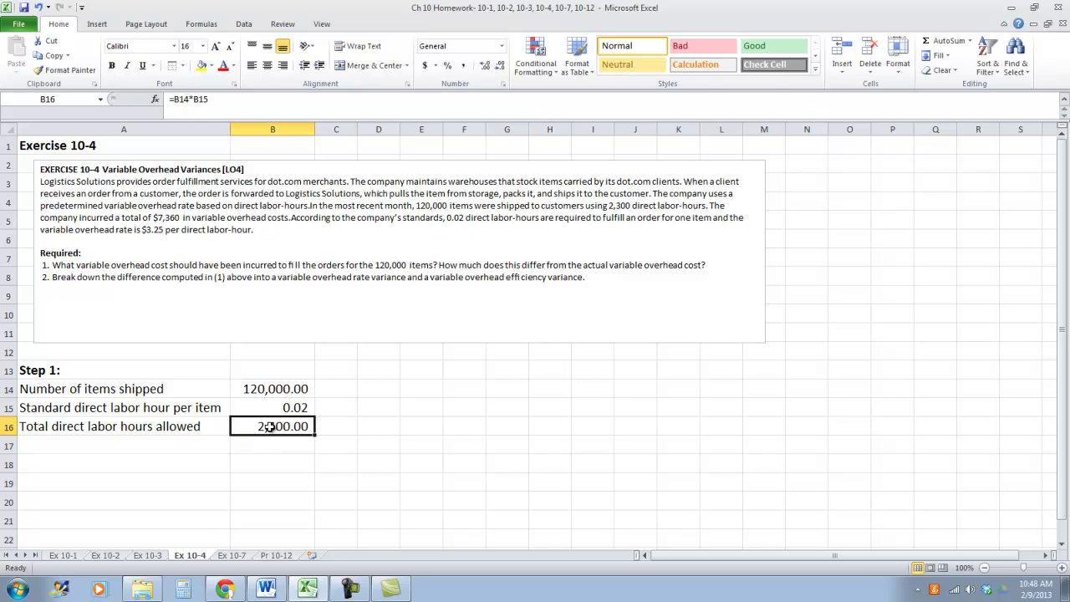
pyautogui.click(172, 66)
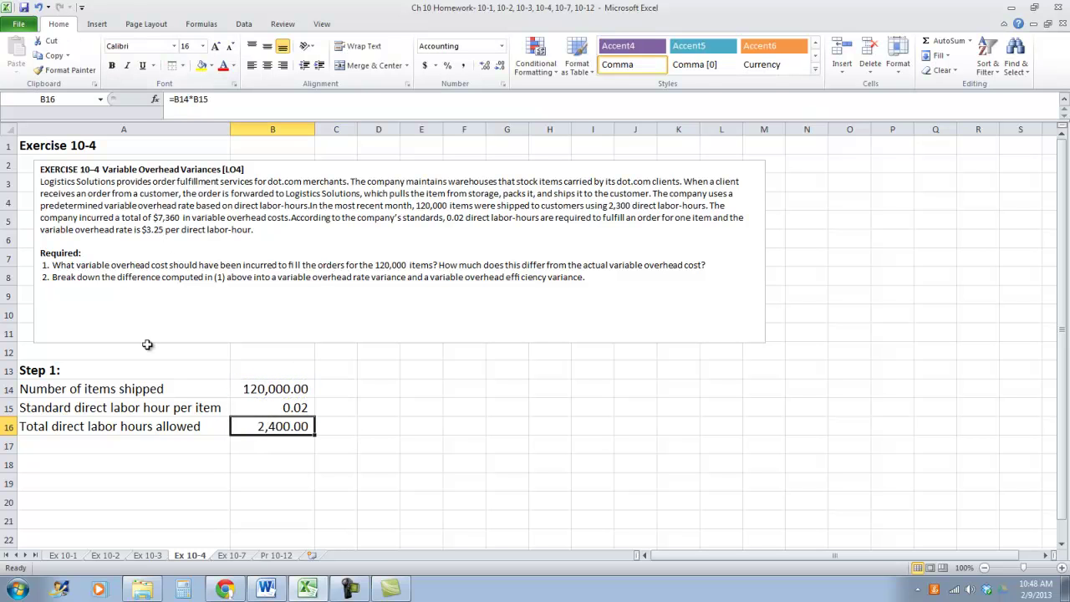
# - Enter the label "Standard VOH cost per hour" in cell A17
pyautogui.click(138, 445)
pyautogui.write('Standard va')
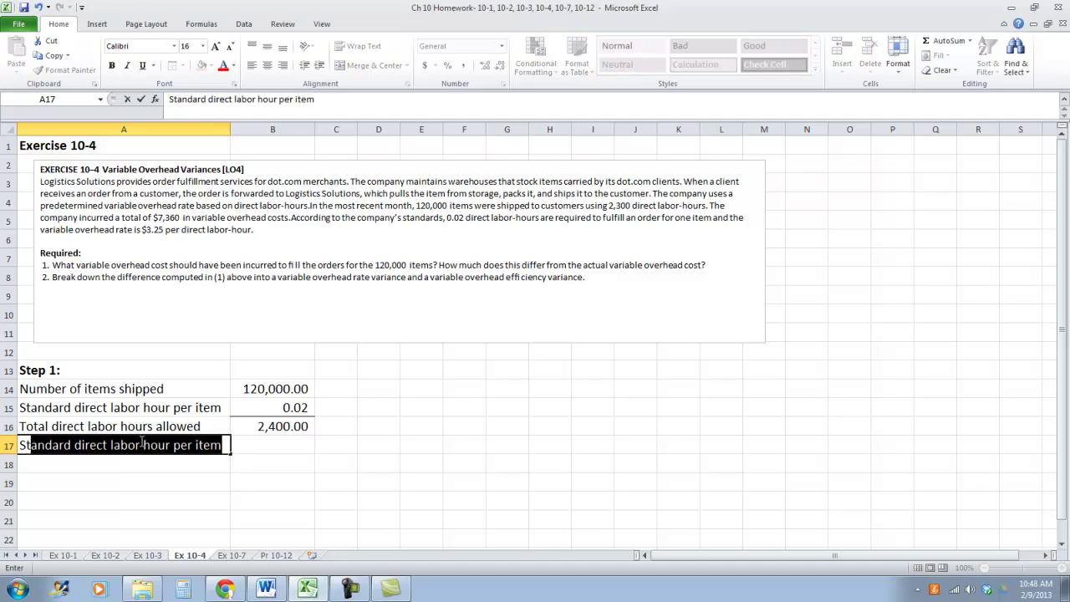
pyautogui.write('ira')
pyautogui.press('BackSpace')
pyautogui.press('BackSpace')
pyautogui.press('BackSpace')
pyautogui.write('ri')
pyautogui.press('BackSpace')
pyautogui.press('BackSpace')
pyautogui.press('BackSpace')
pyautogui.write('ri')
pyautogui.press('BackSpace')
pyautogui.press('BackSpace')
pyautogui.press('BackSpace')
pyautogui.write('VOH cost')
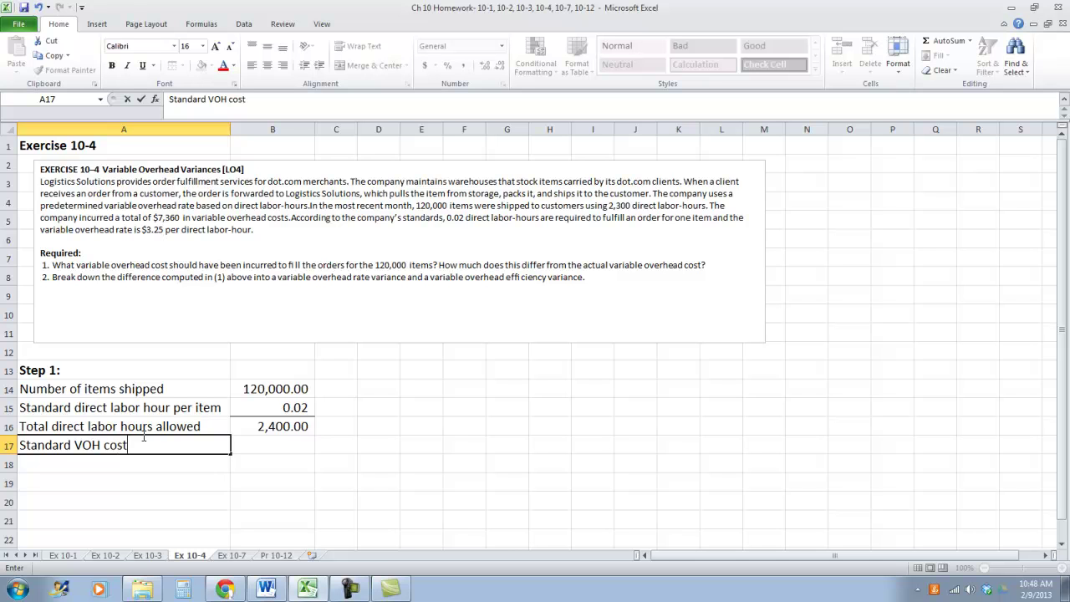
pyautogui.write(' per hop')
pyautogui.press('BackSpace')
pyautogui.write('ur')
# - Enter 3.25 in B17 as the standard variable overhead rate, formatted as a dollar accounting amount
pyautogui.press('Tab')
pyautogui.write('3.25')
pyautogui.press('Tab')
pyautogui.click(274, 439)
pyautogui.click(424, 65)
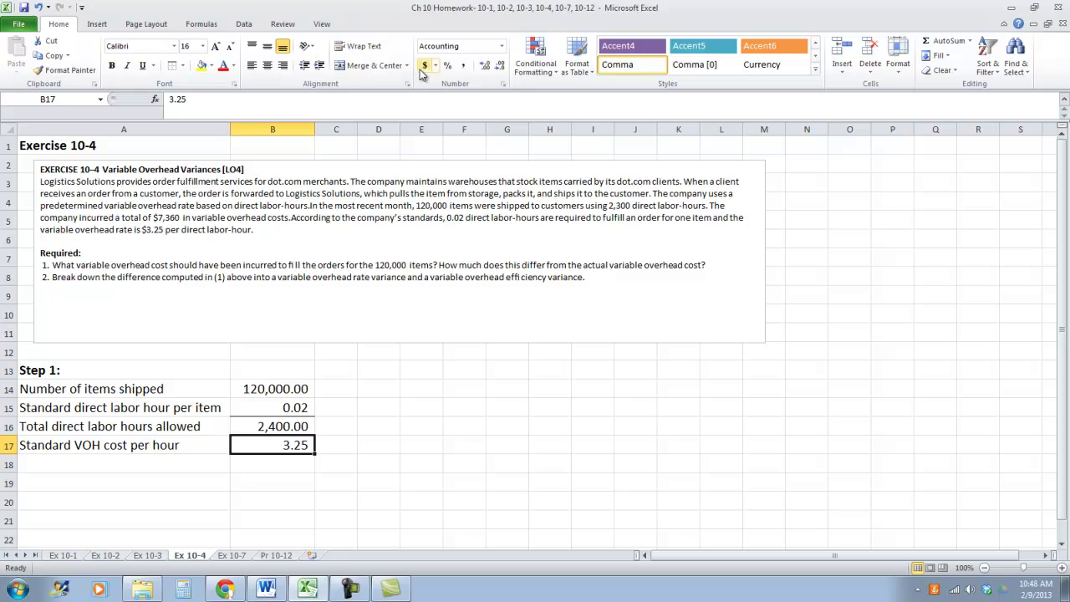
# - Enter the label "Total standard variable overhead cost" in cell A18
pyautogui.click(89, 464)
pyautogui.write('Total varai')
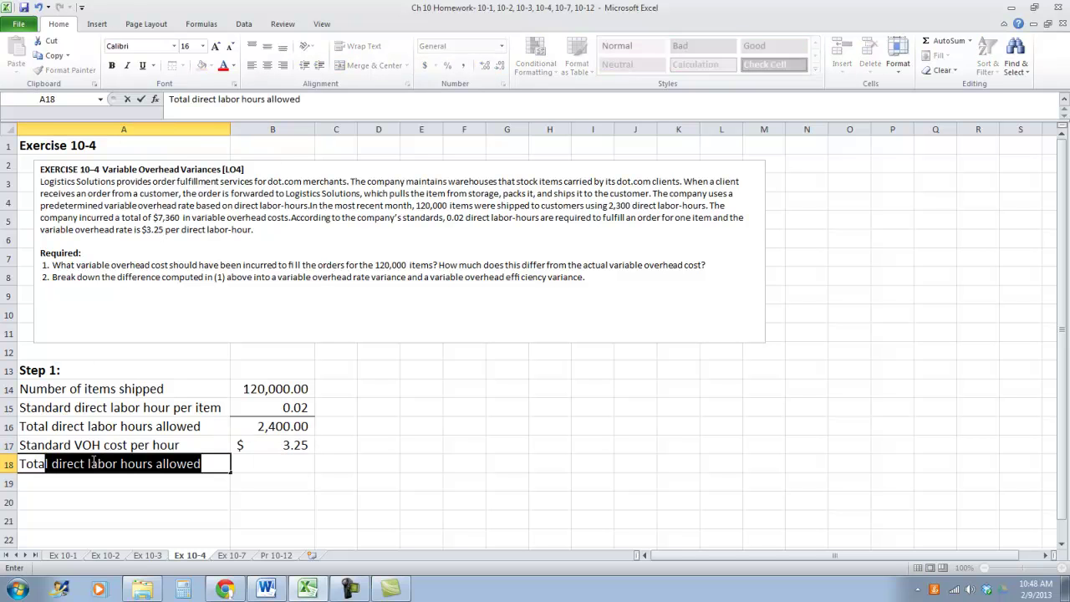
pyautogui.press('BackSpace')
pyautogui.press('BackSpace')
pyautogui.press('BackSpace')
pyautogui.press('BackSpace')
pyautogui.press('BackSpace')
pyautogui.write('standard ')
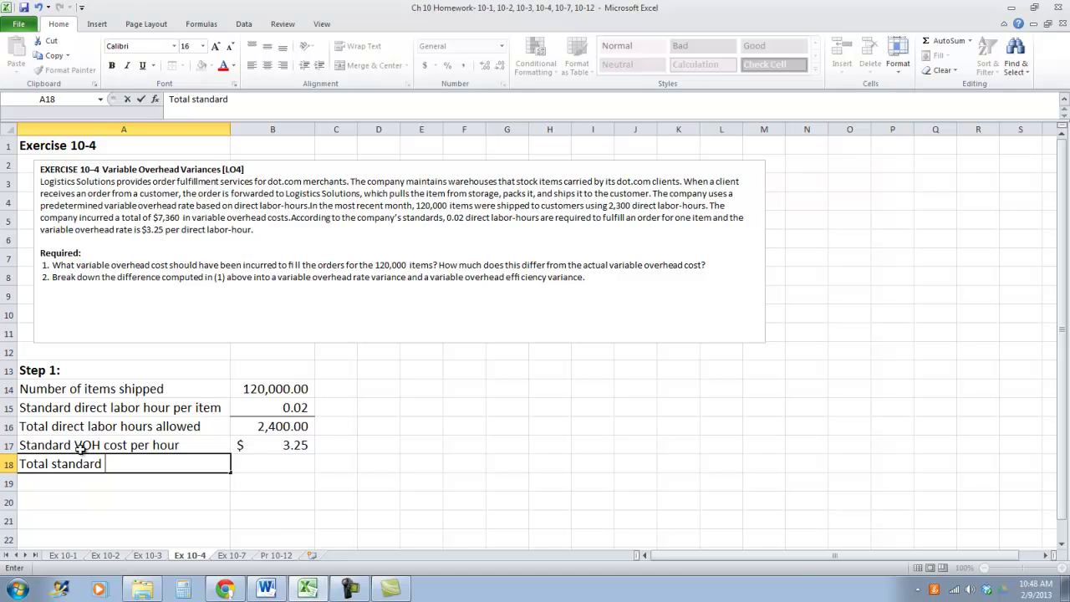
pyautogui.write('variable over')
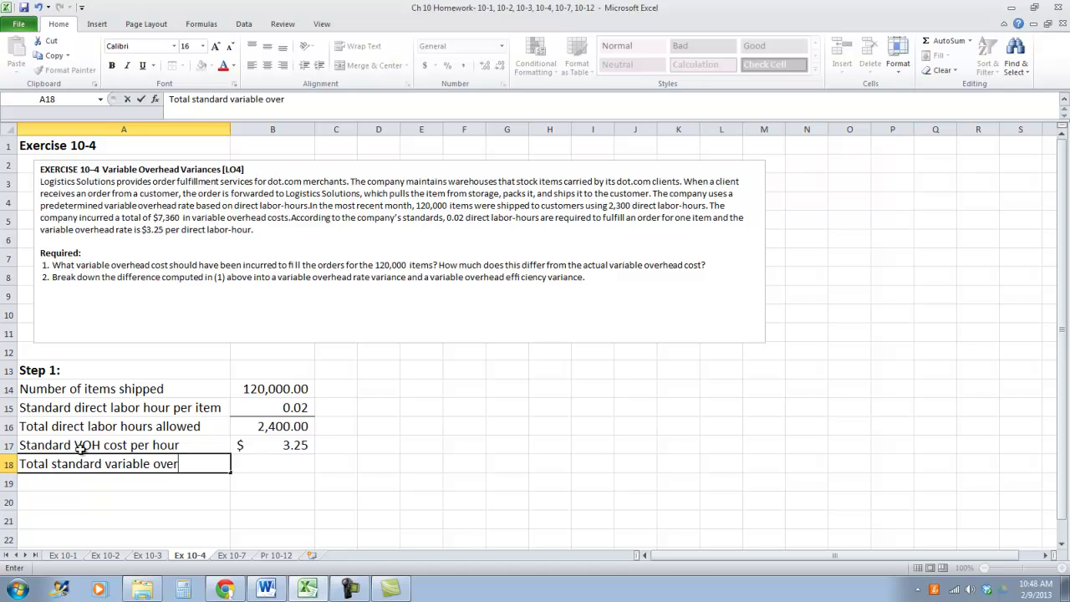
pyautogui.write('head cost')
# - Calculate the total standard variable overhead cost in B18 with =B16*B17, add a border line above it and format it as dollar accounting
pyautogui.press('Tab')
pyautogui.write('=')
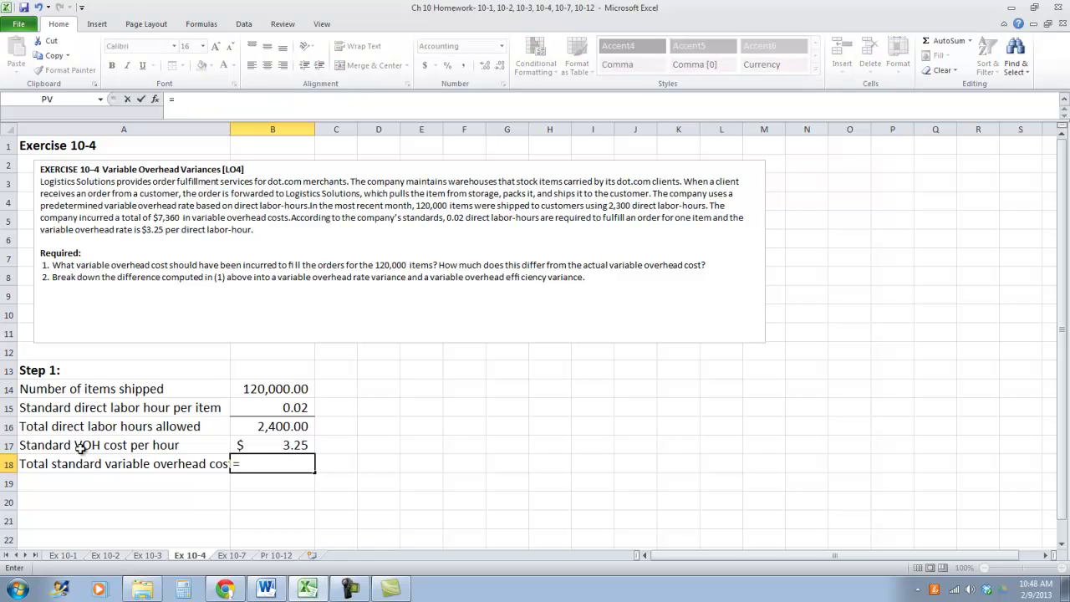
pyautogui.click(285, 430)
pyautogui.write('*')
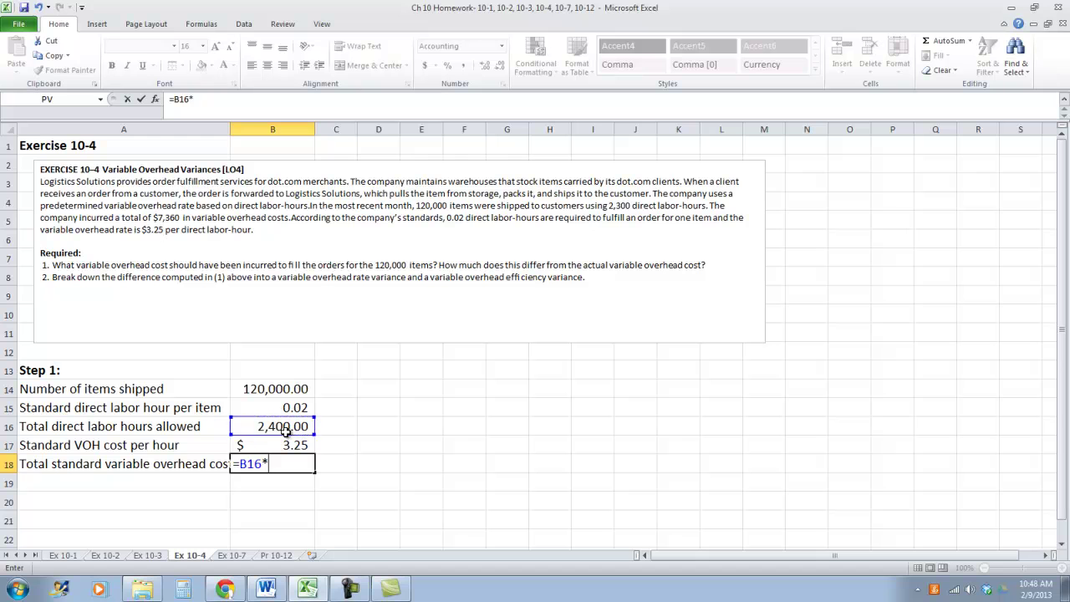
pyautogui.click(282, 444)
pyautogui.press('Tab')
pyautogui.click(289, 462)
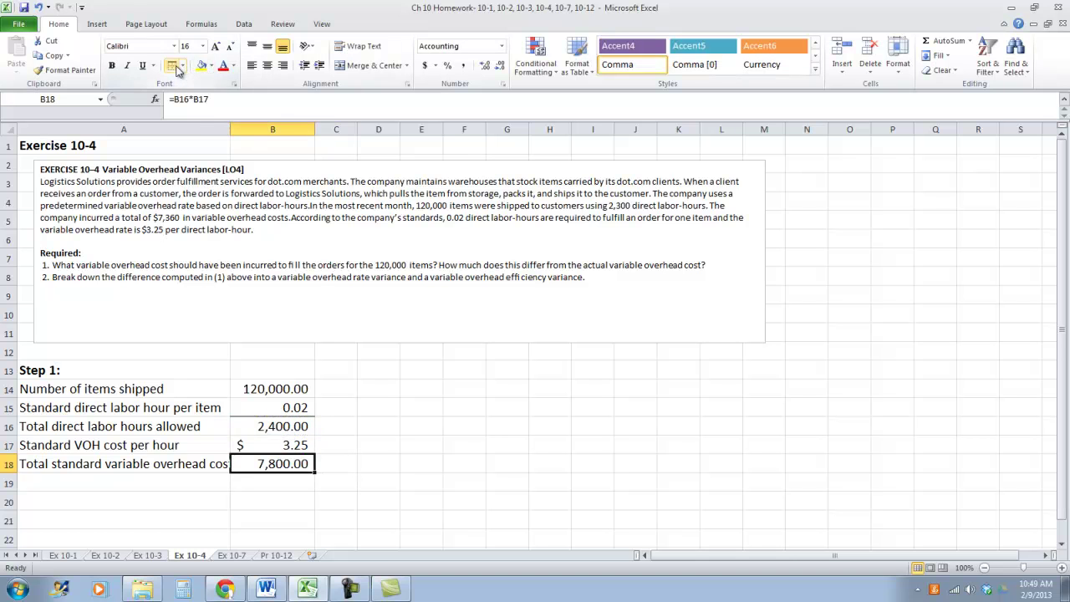
pyautogui.click(425, 66)
# - Auto-fit column A to its longest label
pyautogui.click(238, 145)
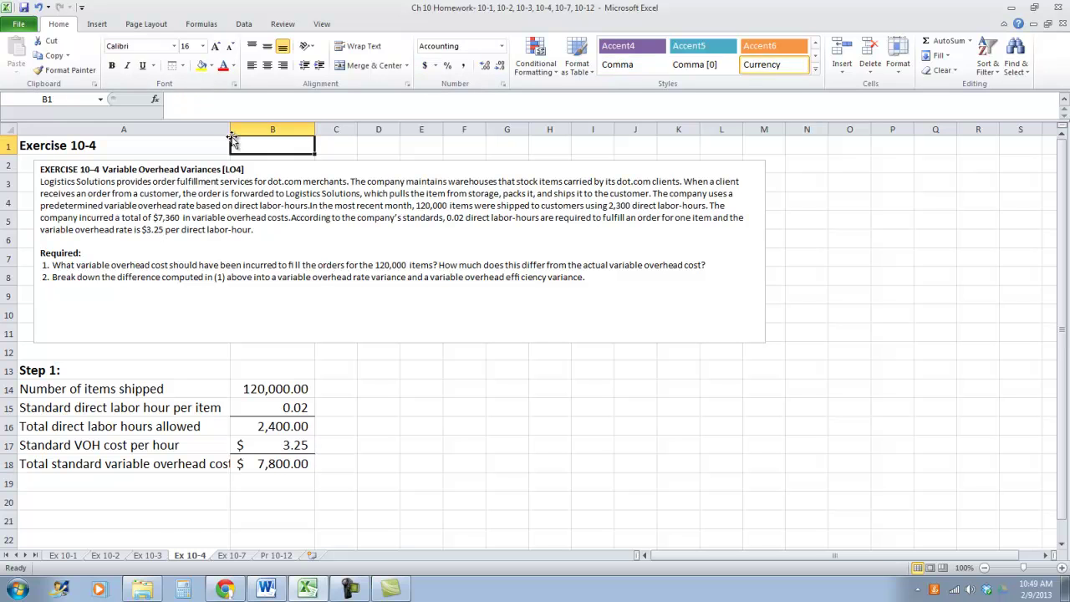
pyautogui.click(224, 146)
pyautogui.doubleClick(229, 130)
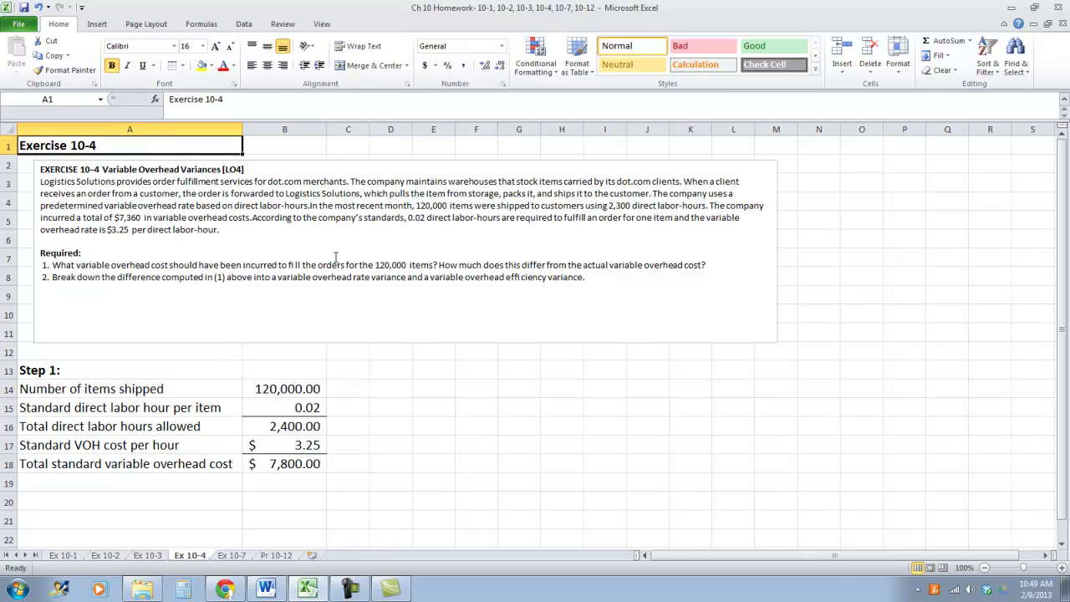
# - Label A20 "Actual variable overhead" and enter 7360 in B20, formatted as a dollar accounting amount
pyautogui.click(170, 496)
pyautogui.write('Actual')
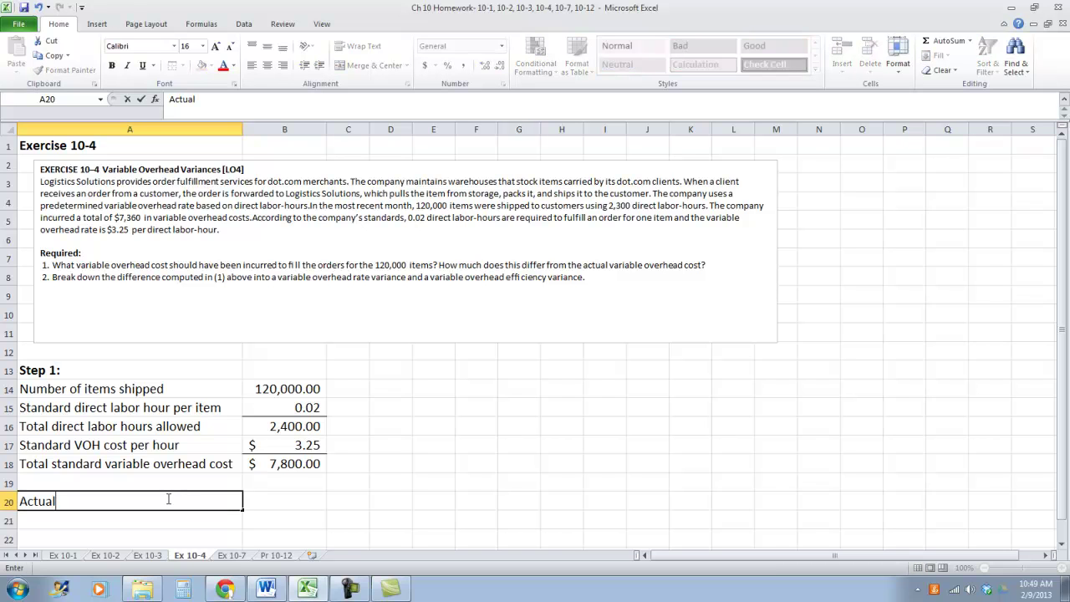
pyautogui.write(' variable overhead')
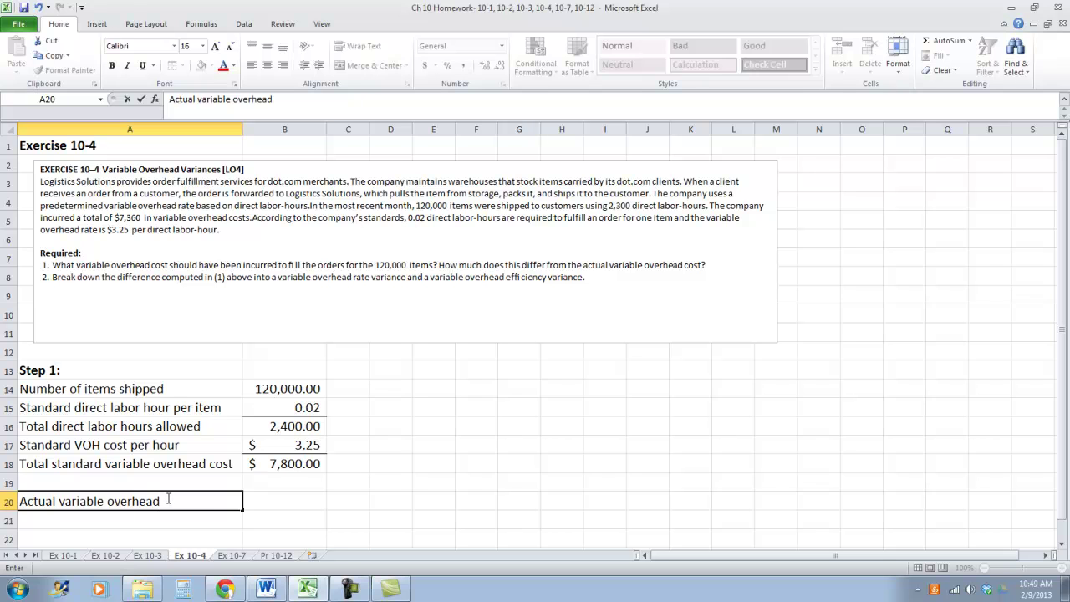
pyautogui.press('Tab')
pyautogui.write('7360')
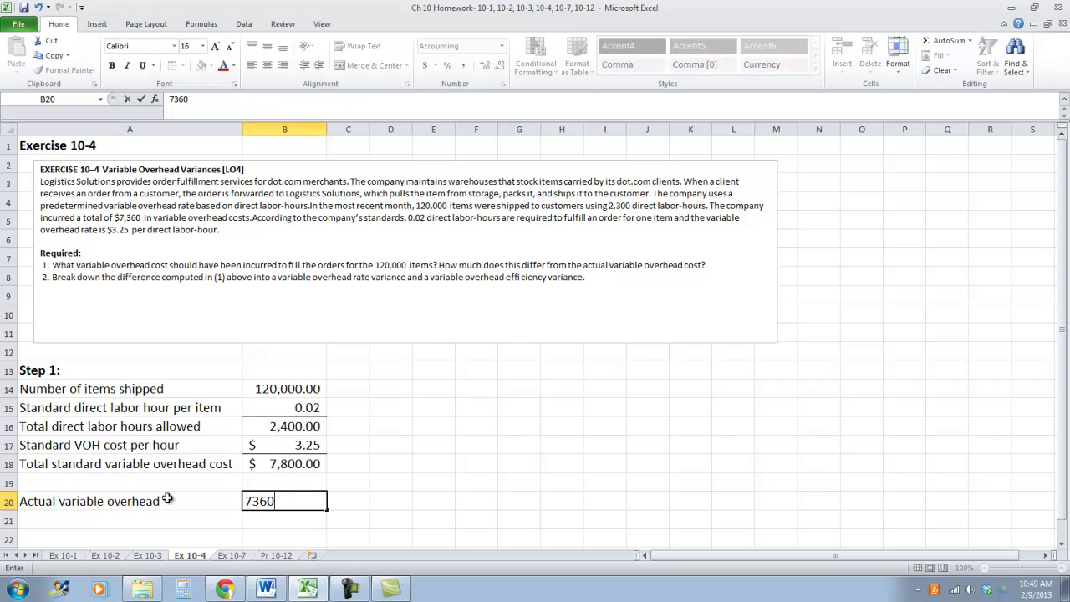
pyautogui.press('Return')
pyautogui.press('Up')
pyautogui.click(426, 64)
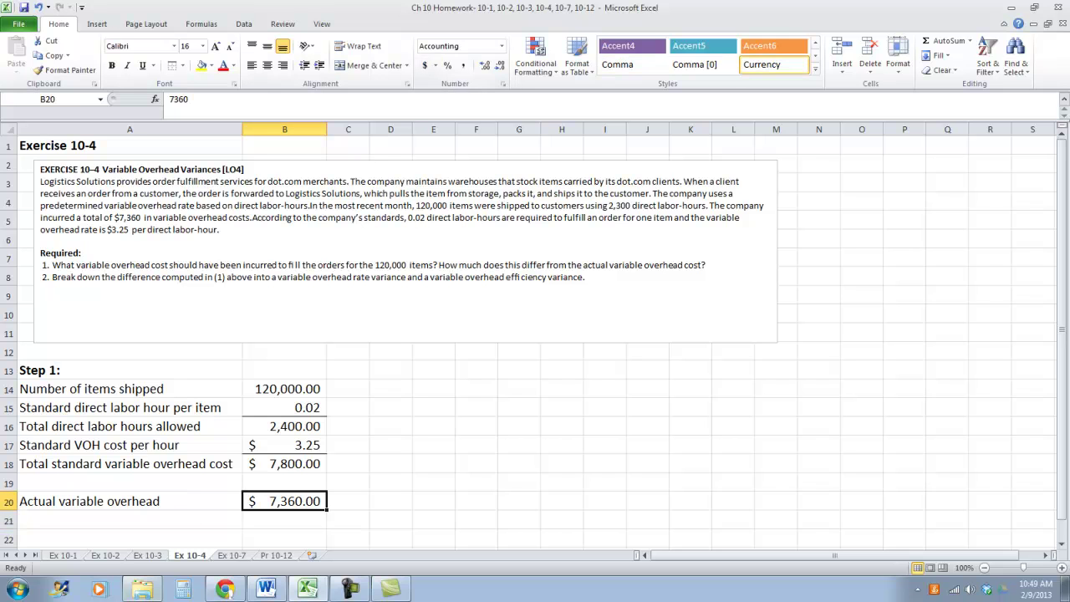
# - Enter the label "Total standard variable overhead cost (above)" in A21 and auto-fit column A to it
pyautogui.click(128, 519)
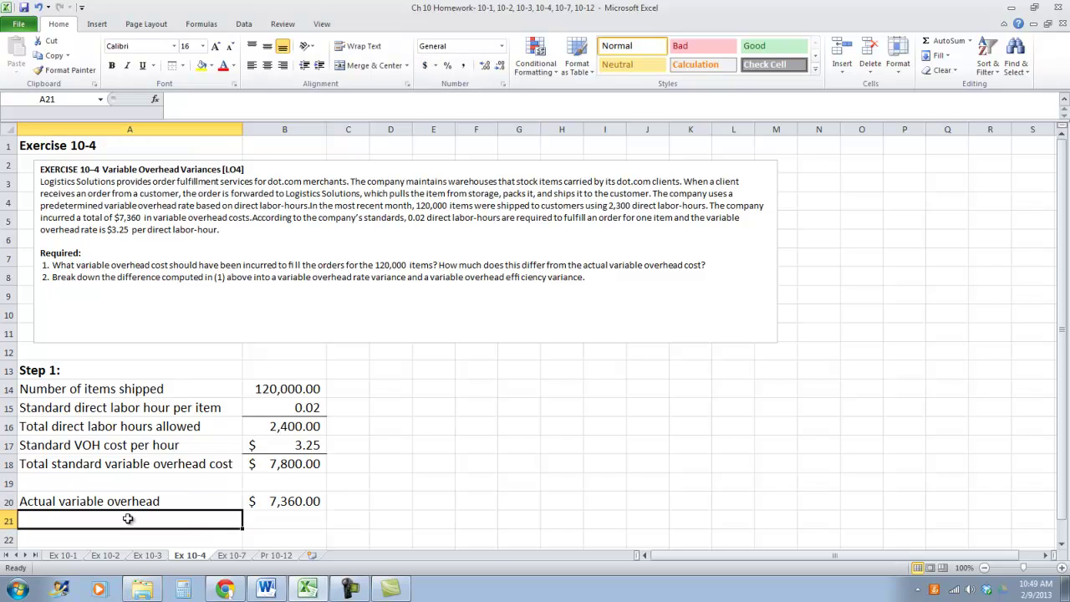
pyautogui.write('Total sta')
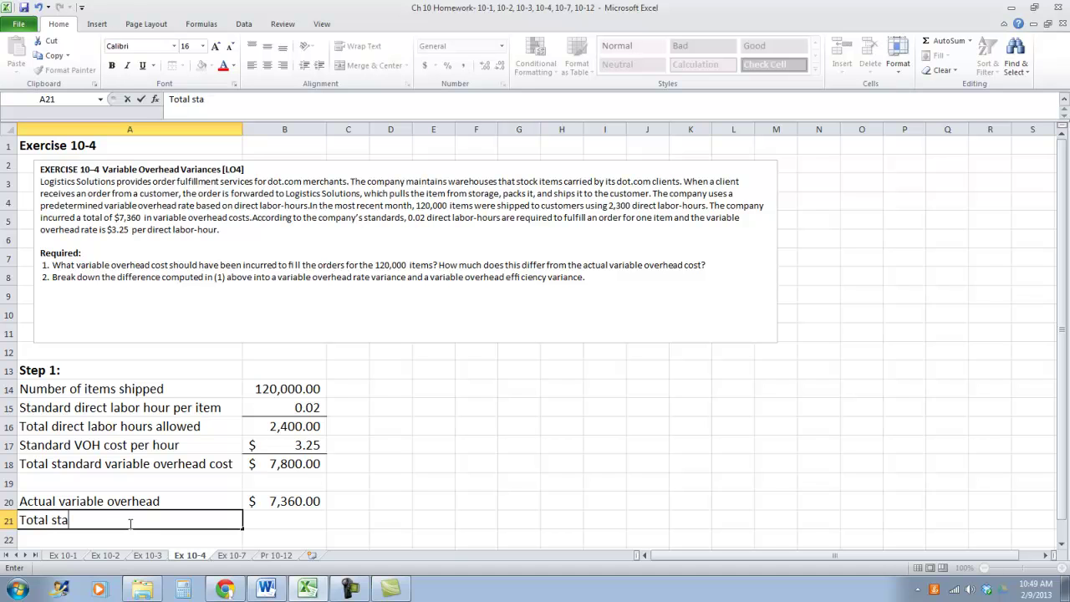
pyautogui.write('ndard variable overhead cost (av')
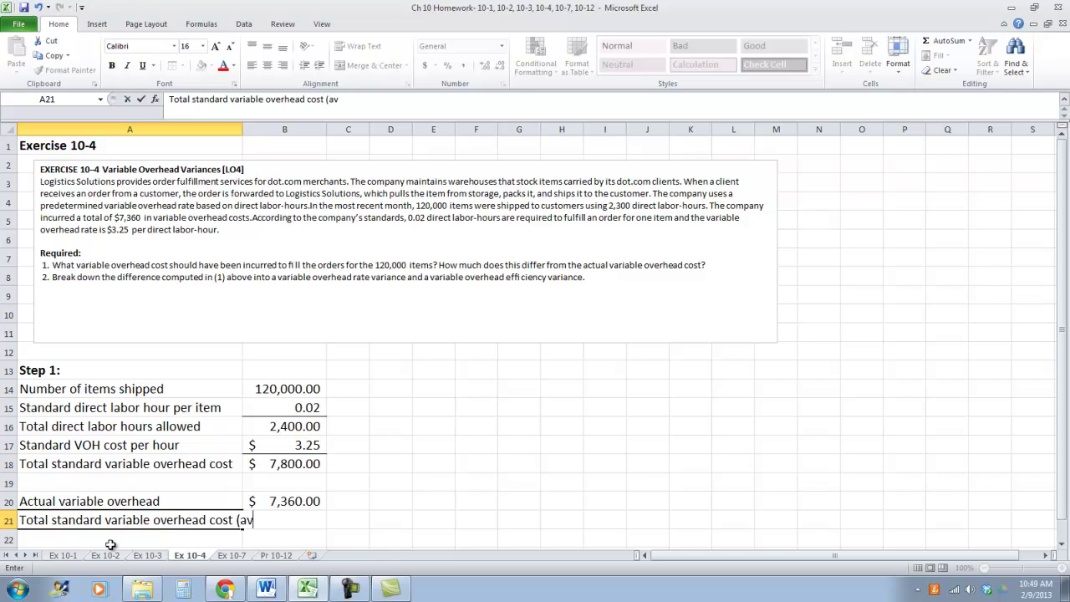
pyautogui.press('BackSpace')
pyautogui.press('BackSpace')
pyautogui.write('budg')
pyautogui.press('BackSpace')
pyautogui.press('BackSpace')
pyautogui.press('BackSpace')
pyautogui.press('BackSpace')
pyautogui.write('av')
pyautogui.press('BackSpace')
pyautogui.write('bove)')
pyautogui.press('Tab')
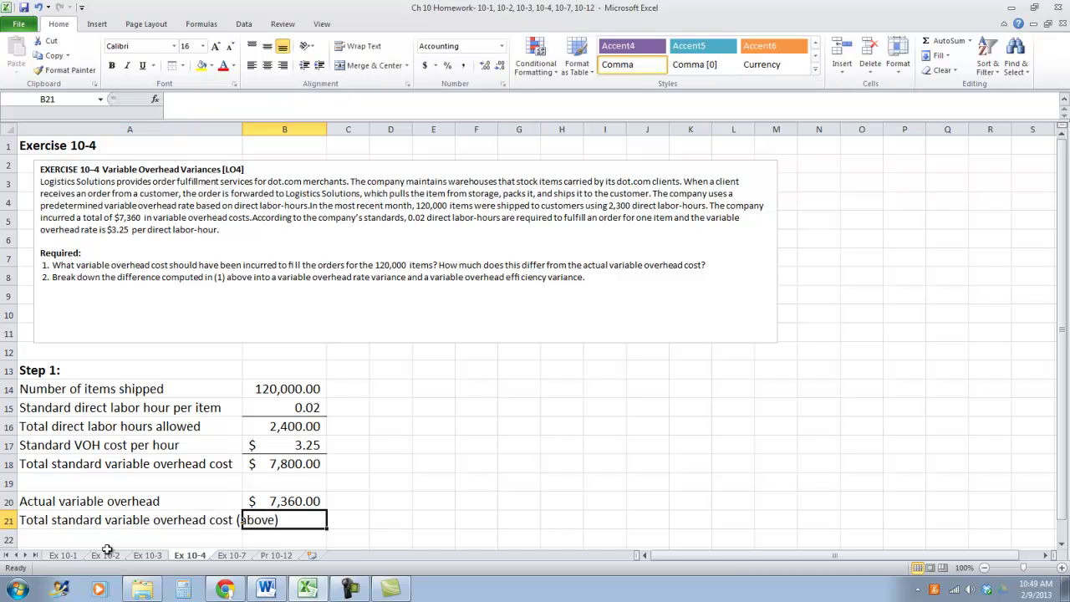
pyautogui.doubleClick(242, 129)
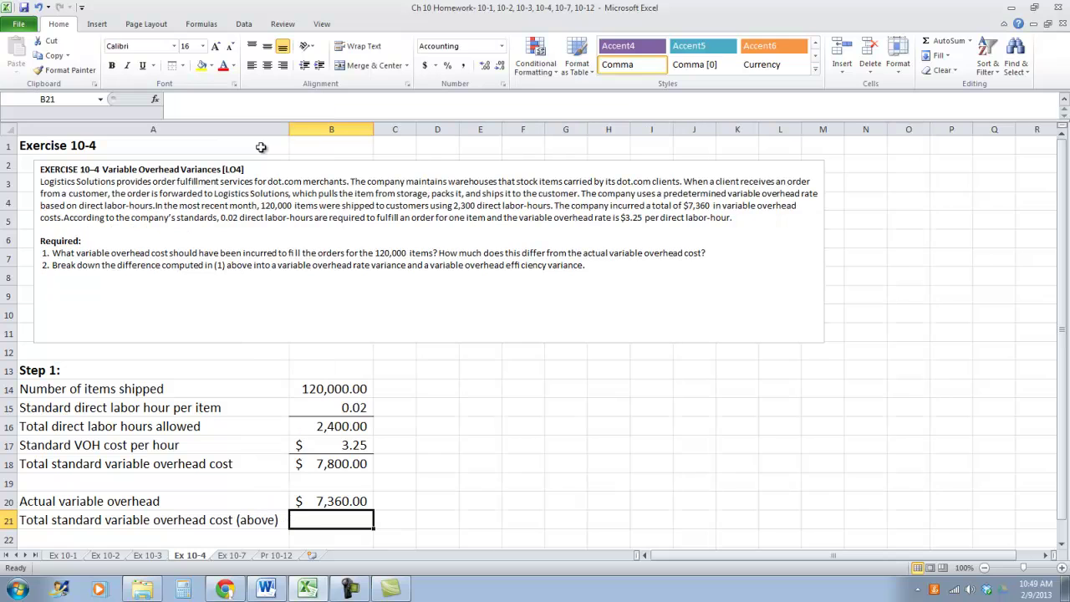
# - Link B21 to the total standard variable overhead cost with the formula =B18
pyautogui.write('=')
pyautogui.click(343, 456)
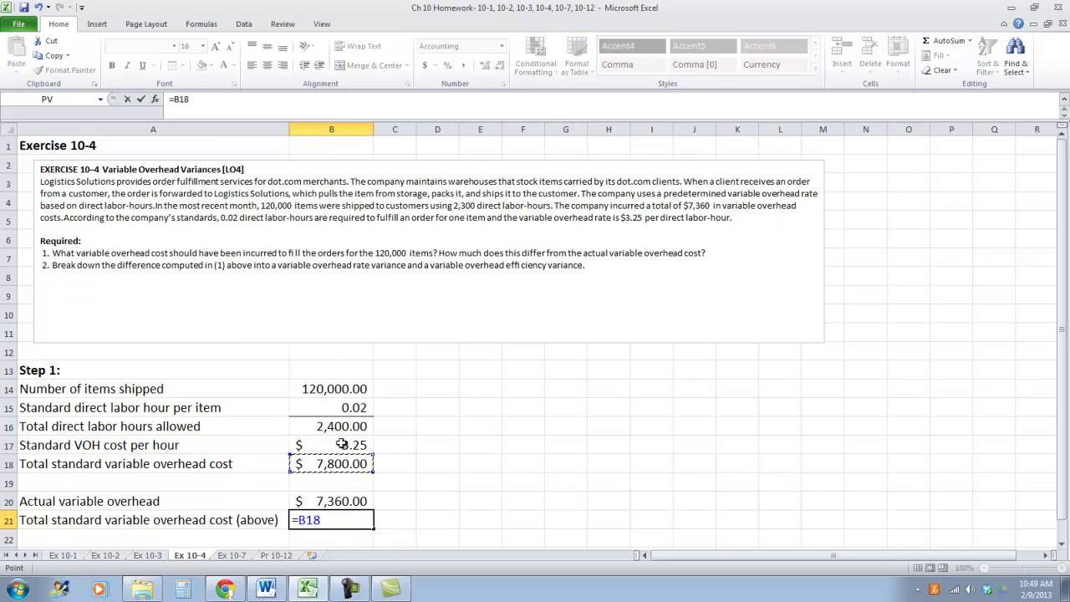
pyautogui.press('Return')
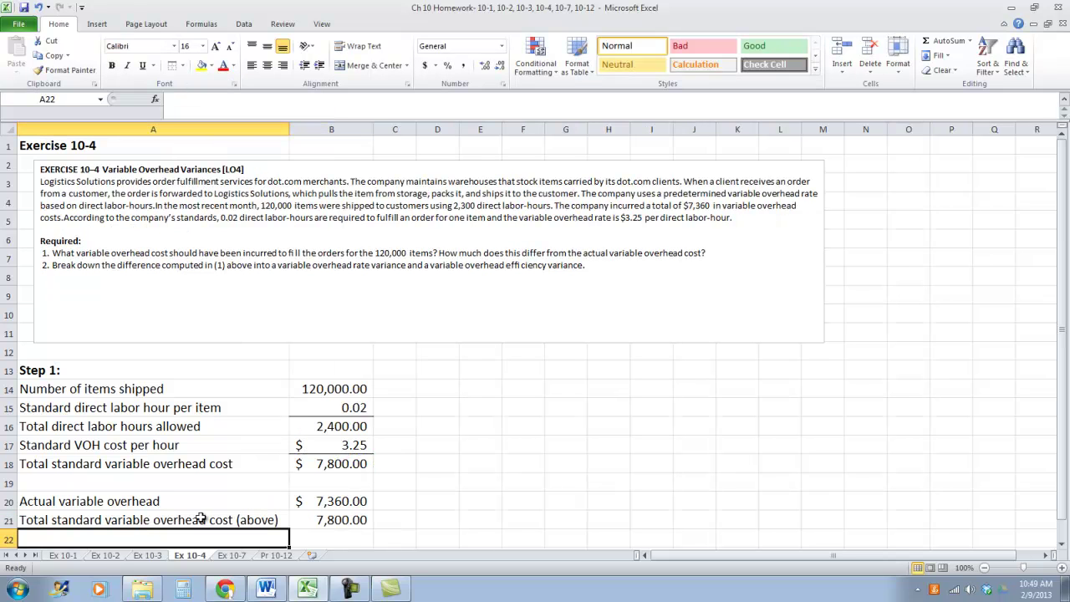
# - Enter the label "Total variable overhead variance" in cell A22
pyautogui.write('Total variable overhead varian')
pyautogui.write('ce')
pyautogui.press('Tab')
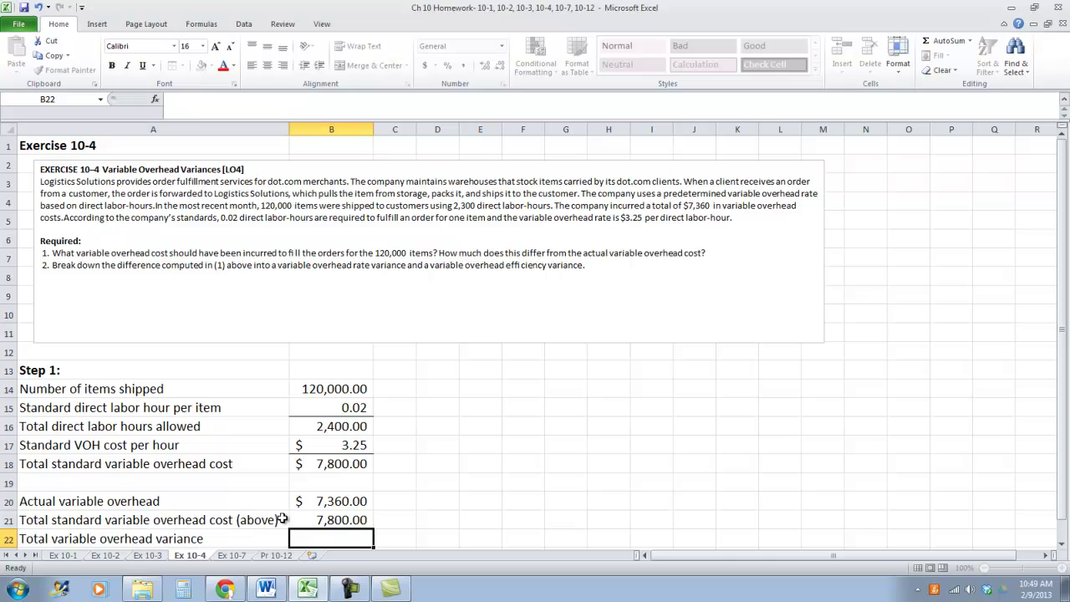
# - Calculate the total variable overhead variance in B22 with =B20-B21 and add a border line above the result
pyautogui.write('=')
pyautogui.click(339, 501)
pyautogui.write('-')
pyautogui.click(333, 519)
pyautogui.press('Tab')
pyautogui.click(334, 539)
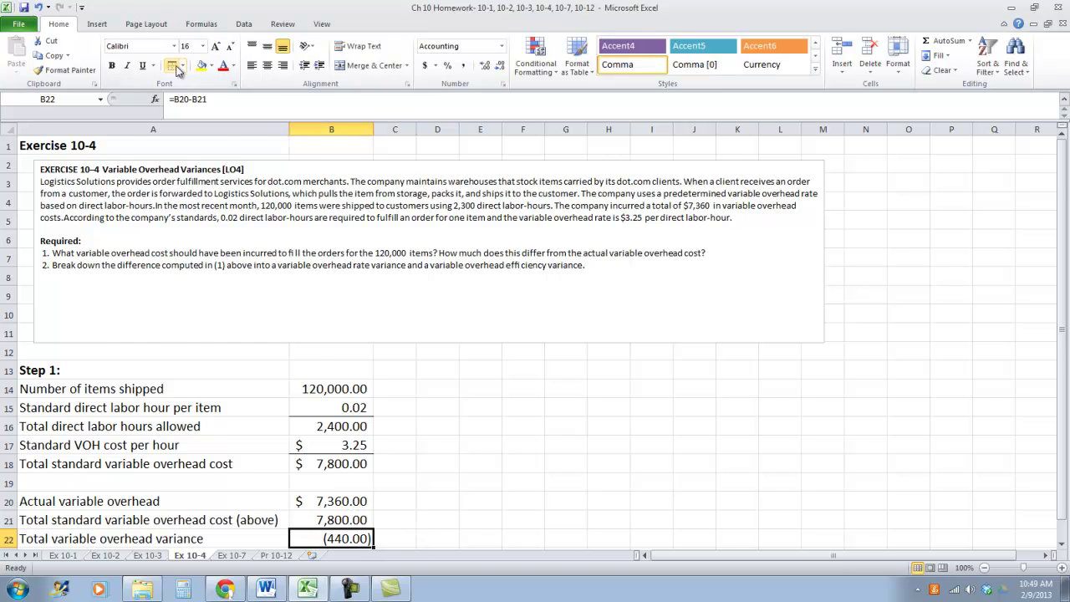
# - Mark the total variable overhead variance as "Favorable" in cell C22
pyautogui.scroll(-1, 523, 497)
pyautogui.click(379, 482)
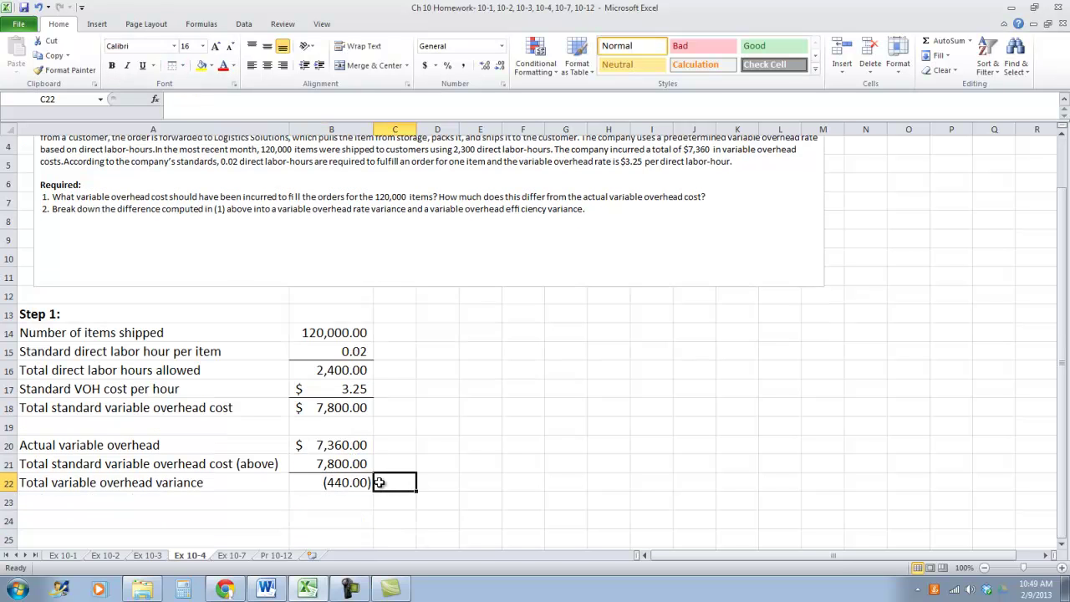
pyautogui.write('Favb')
pyautogui.write('rable')
pyautogui.press('Return')
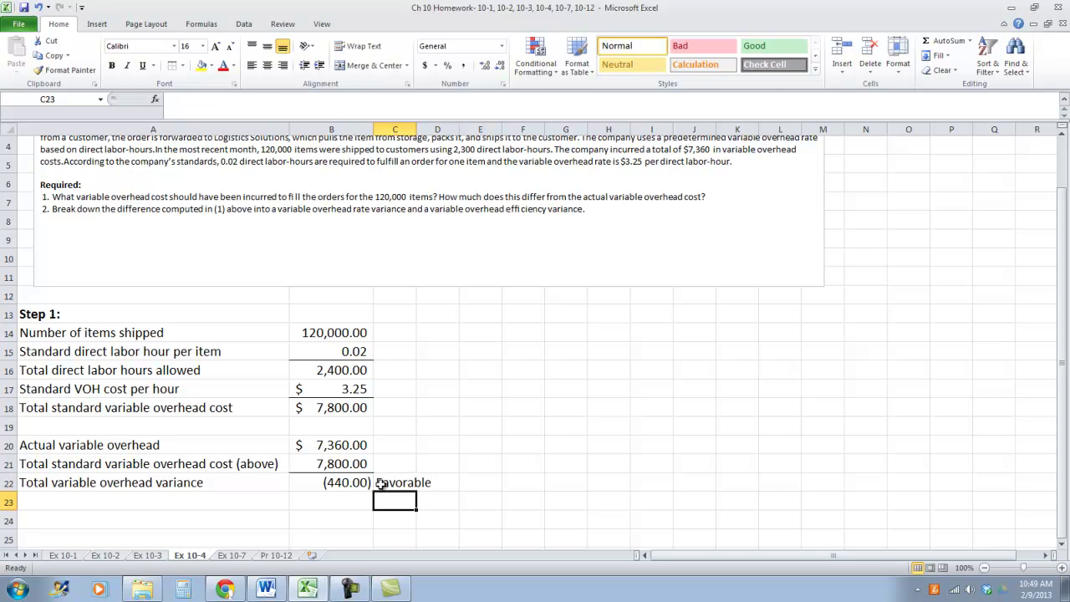
# - Format B21:B22 as dollar accounting amounts
pyautogui.press('Left')
pyautogui.press('Up')
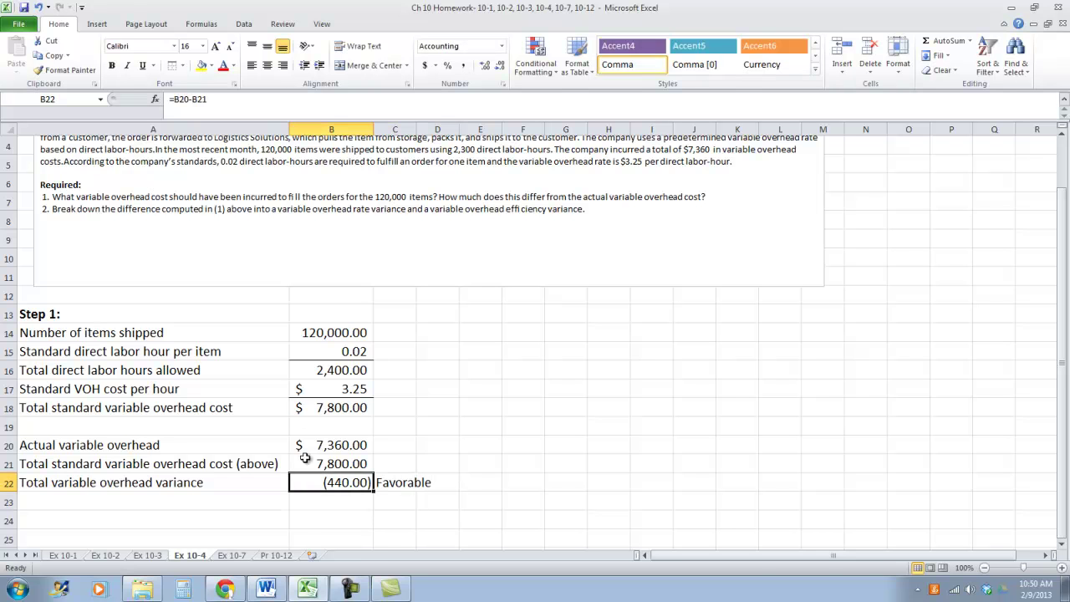
pyautogui.moveTo(306, 461); pyautogui.dragTo(306, 479)
pyautogui.click(425, 65)
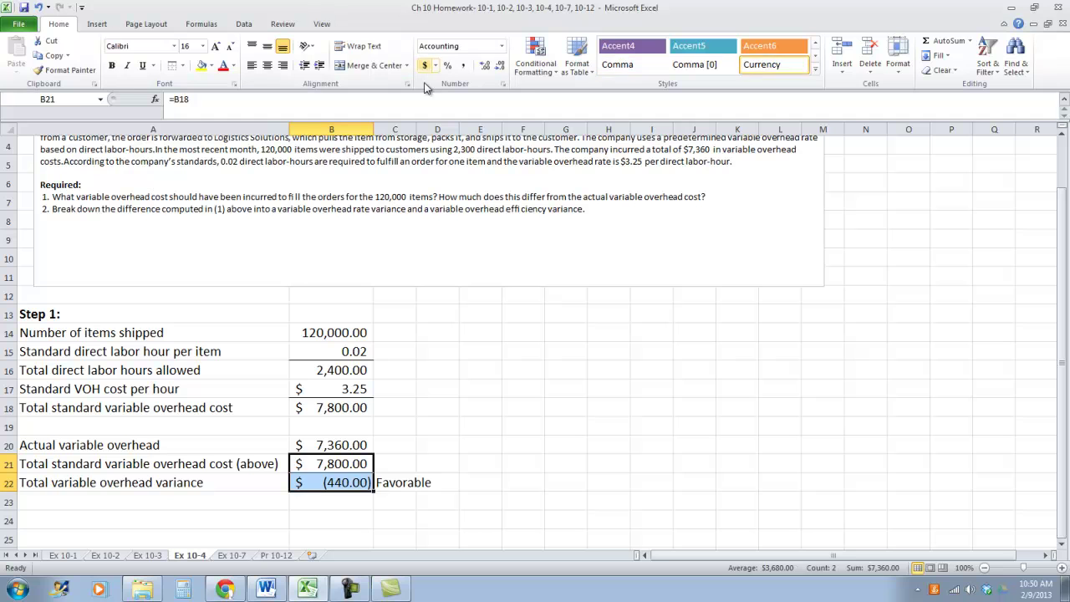
# - Enter the bold heading "Step: Calculate overhead rate variance & efficiency variance" in A24 and widen column A to fit it
pyautogui.click(191, 517)
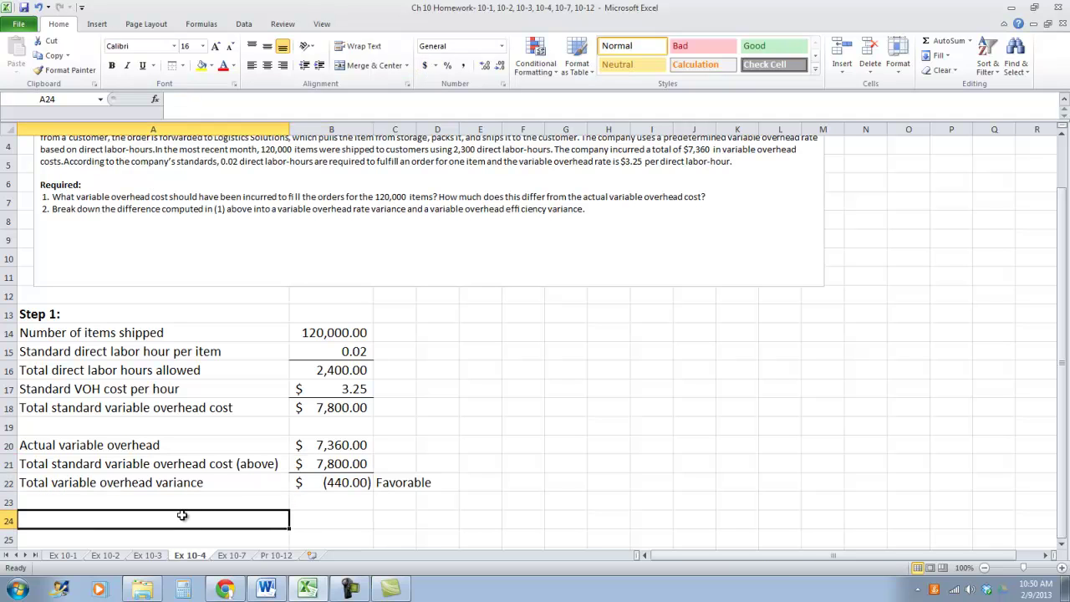
pyautogui.write('Step: Calculate')
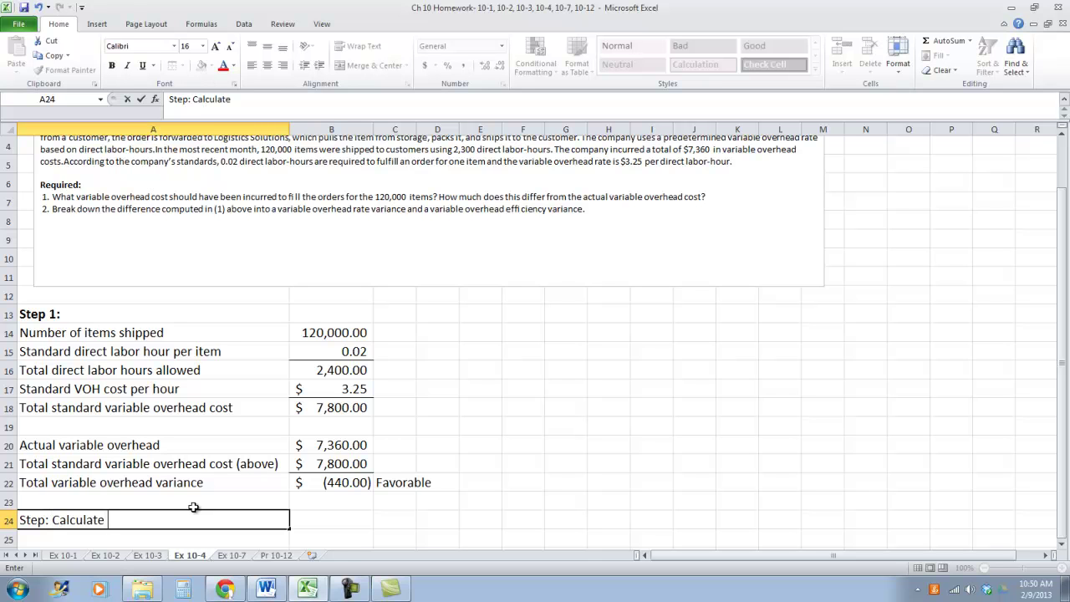
pyautogui.write(' overhead rate variance & eff')
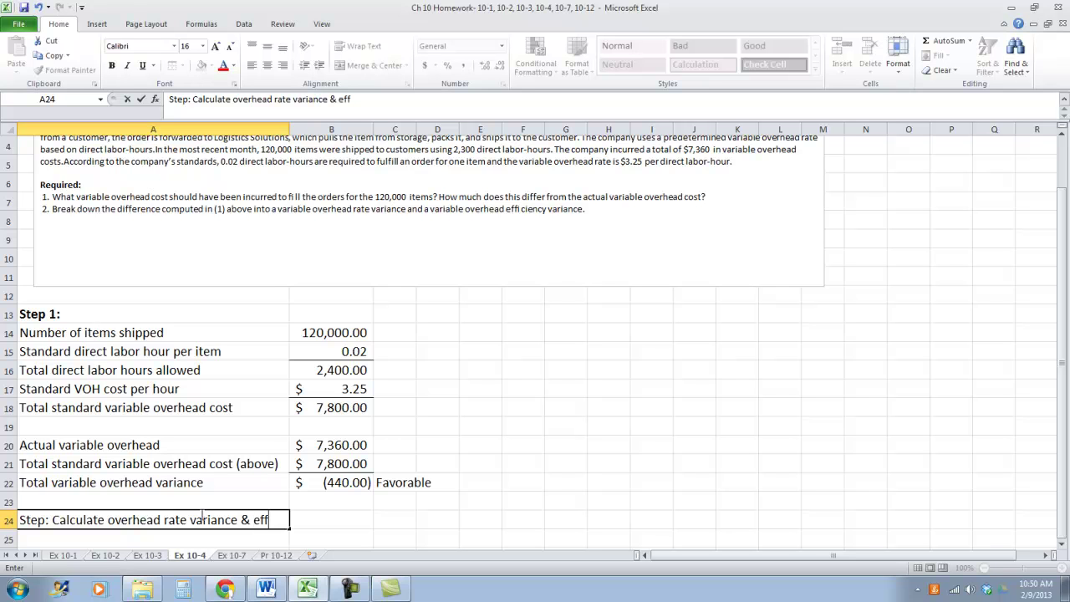
pyautogui.write('iciency ra')
pyautogui.press('BackSpace')
pyautogui.press('BackSpace')
pyautogui.write('variab')
pyautogui.press('BackSpace')
pyautogui.write('nce')
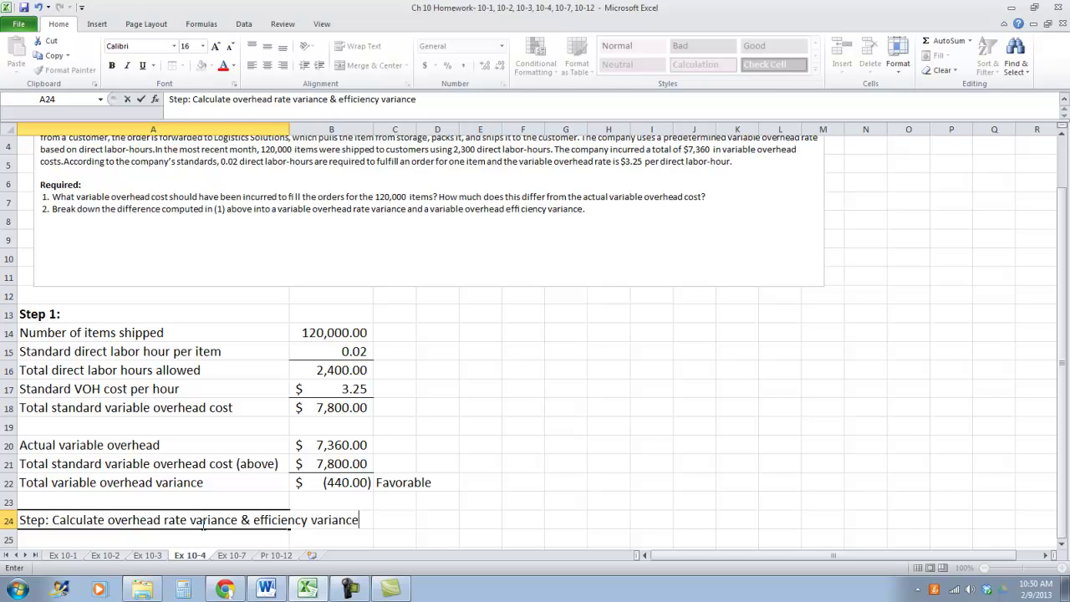
pyautogui.press('Return')
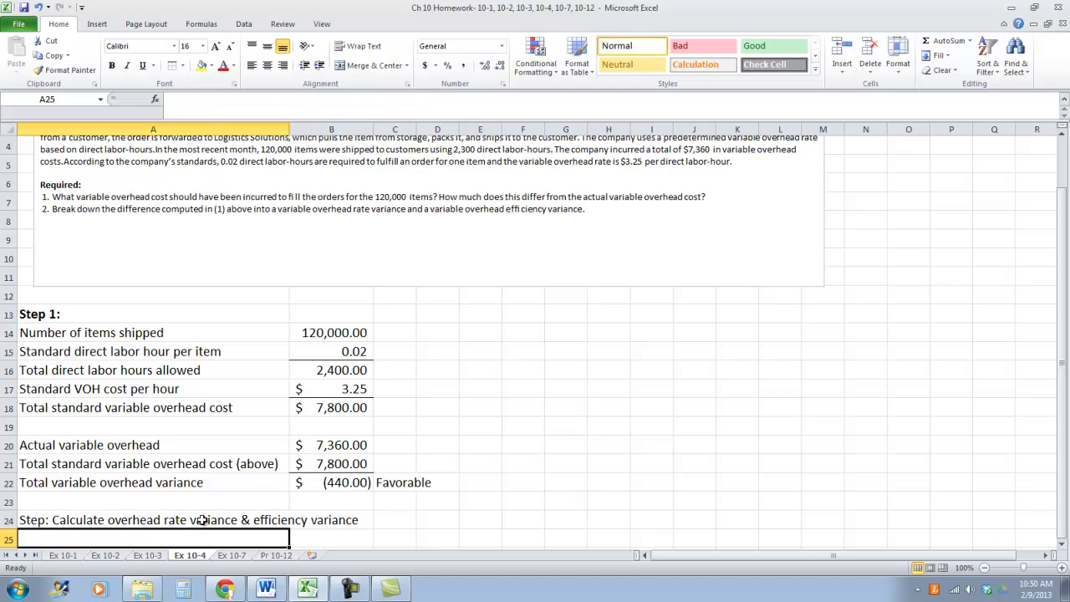
pyautogui.click(201, 522)
pyautogui.click(112, 65)
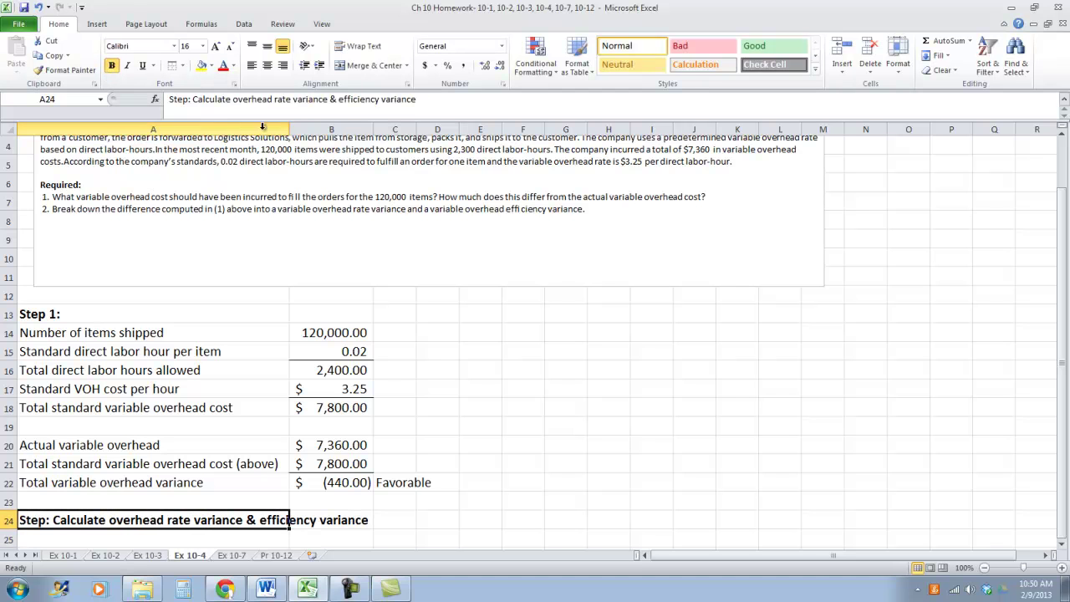
pyautogui.moveTo(289, 130); pyautogui.dragTo(377, 133)
# - Enter the label "Overhead rate variance" in cell A26
pyautogui.scroll(-2, 282, 404)
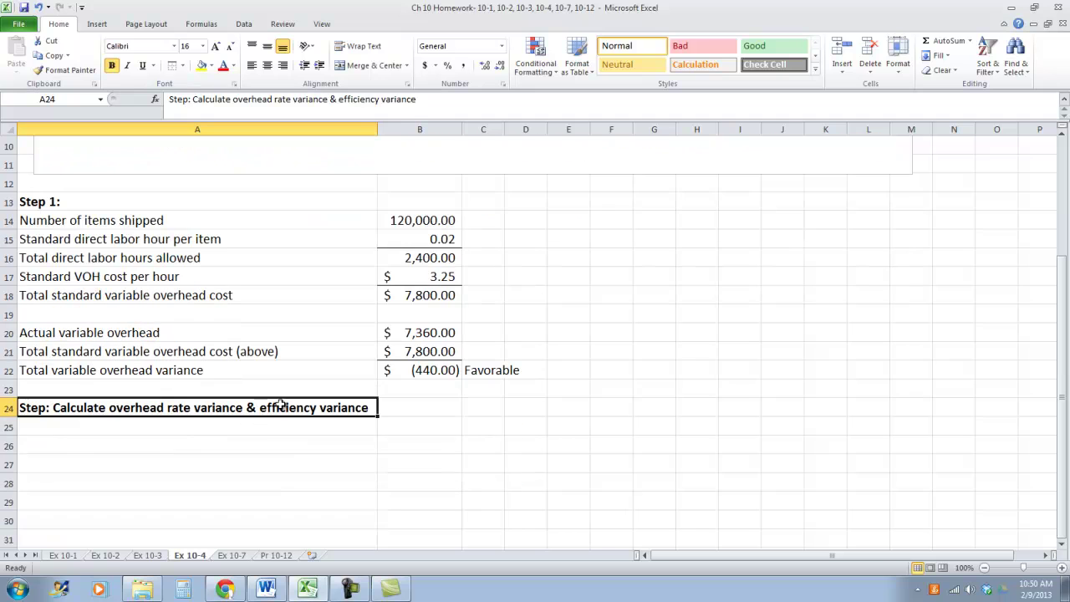
pyautogui.click(182, 438)
pyautogui.click(183, 439)
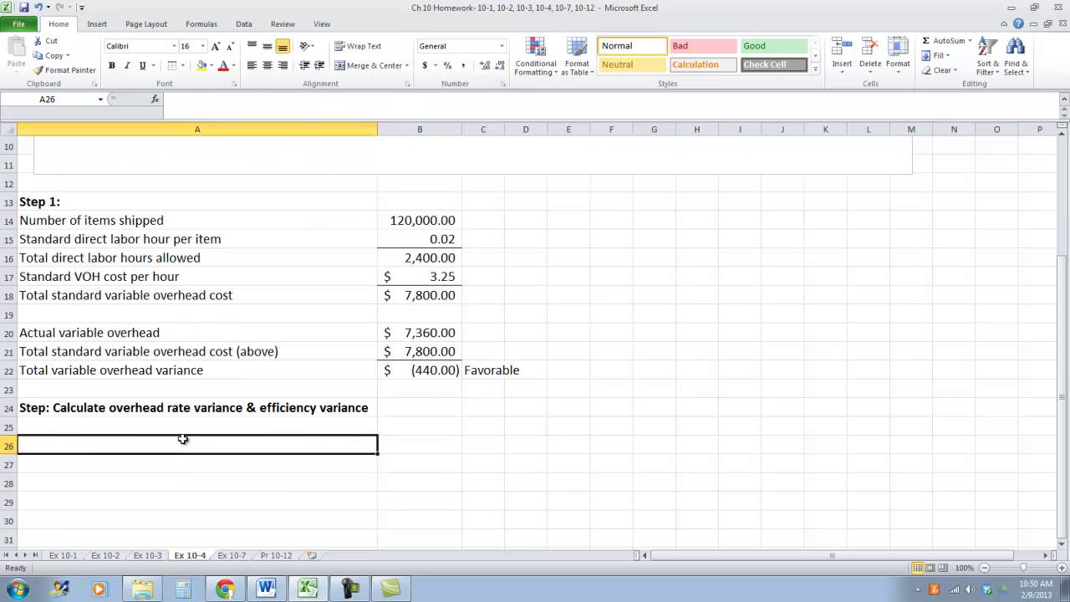
pyautogui.write('Overhead ra')
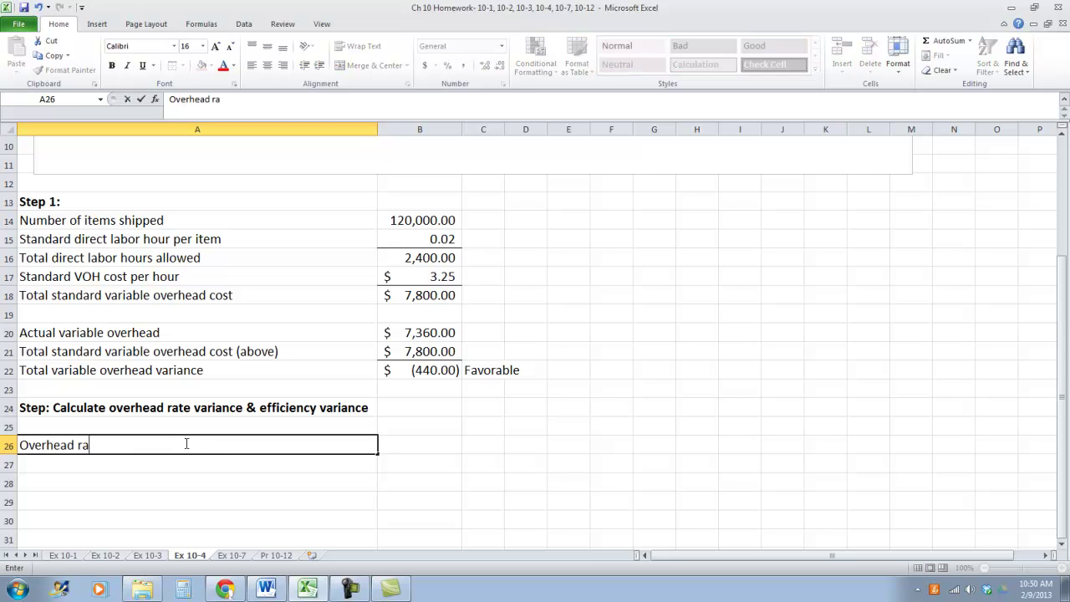
pyautogui.write('te variance')
pyautogui.press('Return')
# - Enter the label "Actual hours * actual rate" in cell A27
pyautogui.write('AC')
pyautogui.press('BackSpace')
pyautogui.write('ctual ')
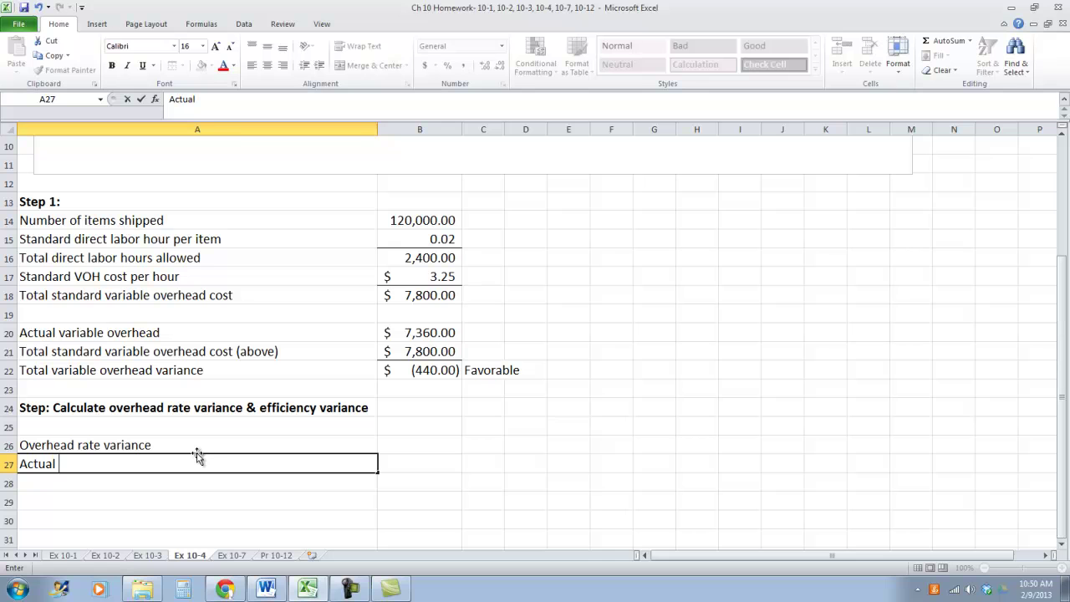
pyautogui.write('hours * actual rate')
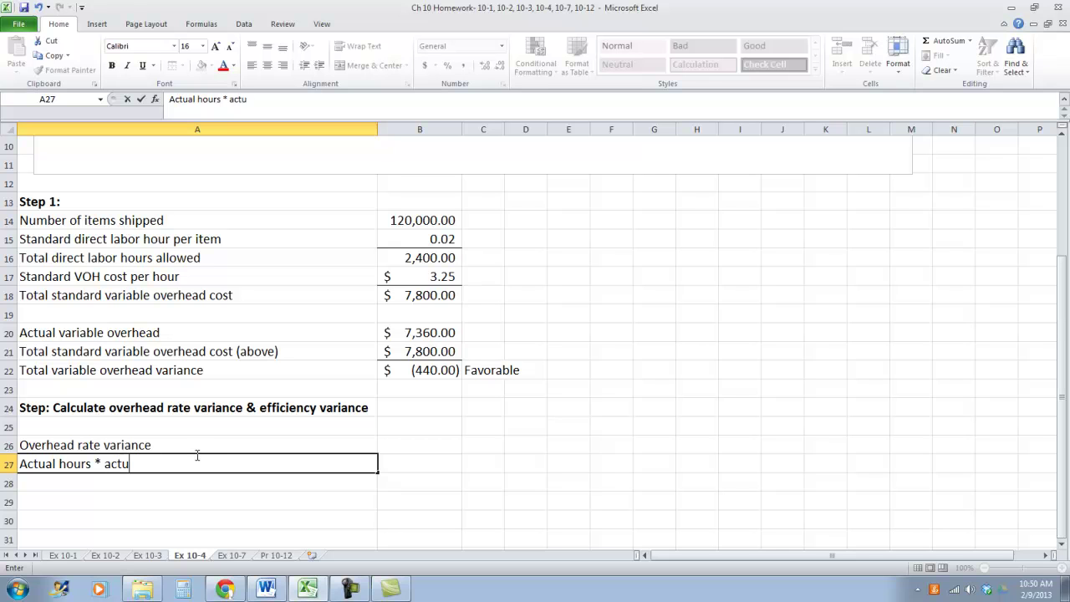
# - Calculate actual hours times actual rate in cell B27 with the formula =2300*(7360/2300)
pyautogui.press('Tab')
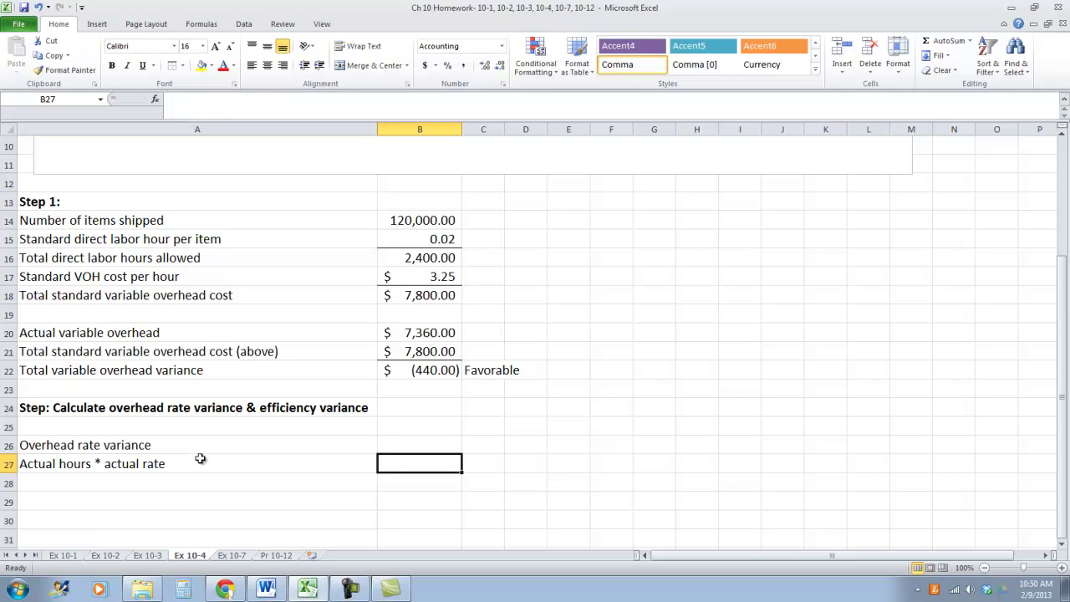
pyautogui.write('=2300*(')
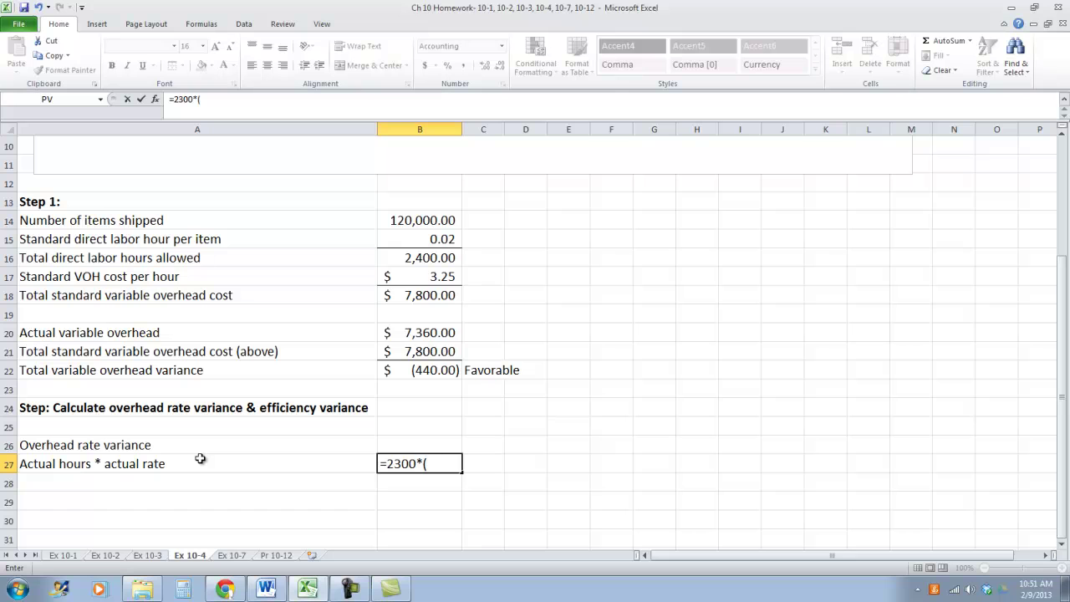
pyautogui.write('360/2300')
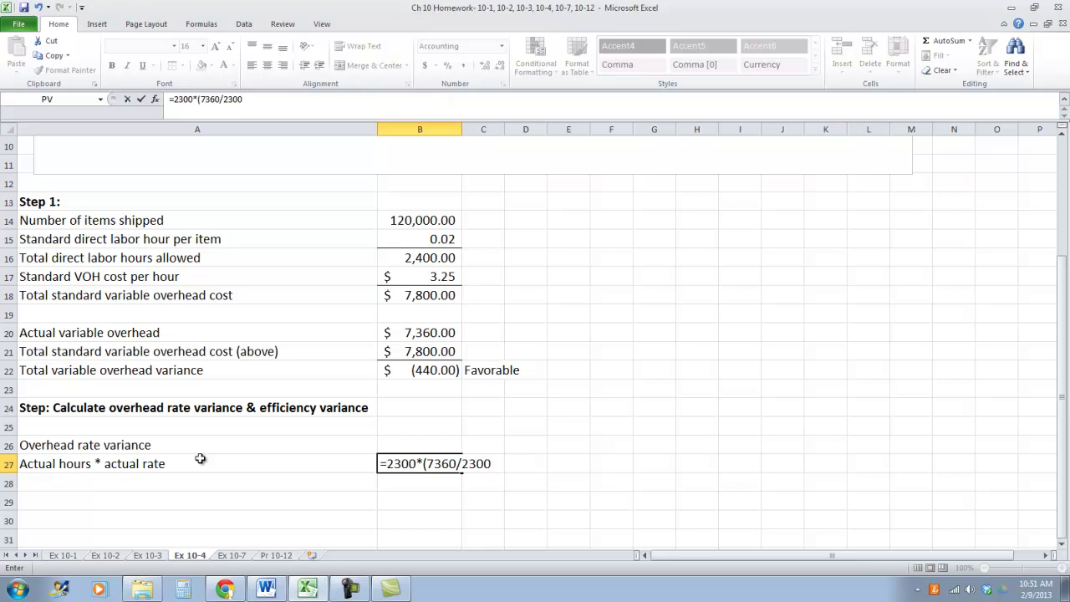
pyautogui.press('Return')
pyautogui.press('Up')
pyautogui.press('Right')
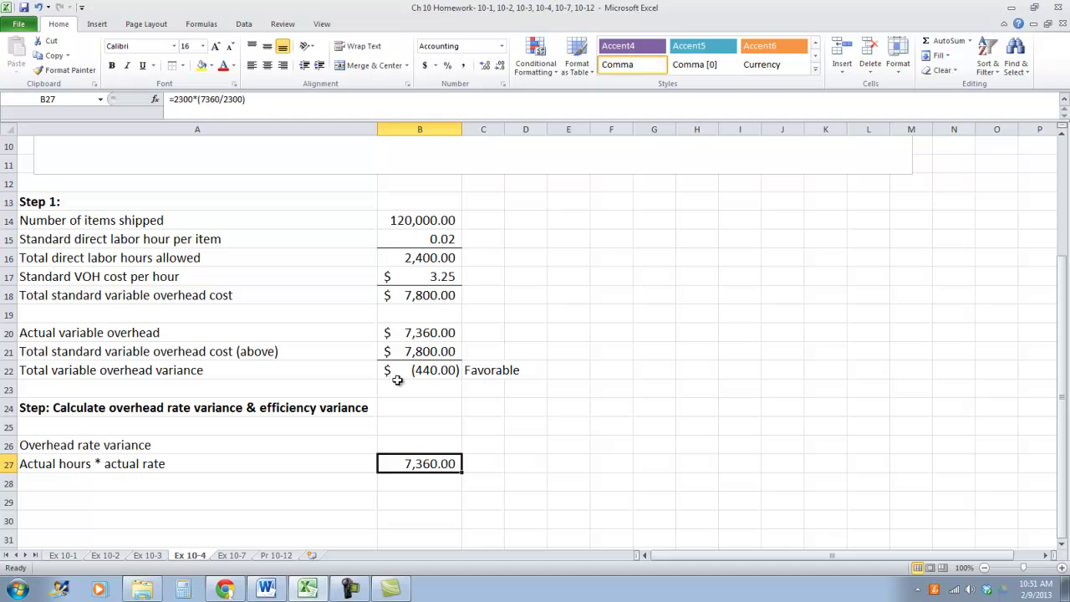
# - Format cell B27 as a dollar accounting amount
pyautogui.click(448, 335)
pyautogui.click(398, 465)
pyautogui.click(425, 67)
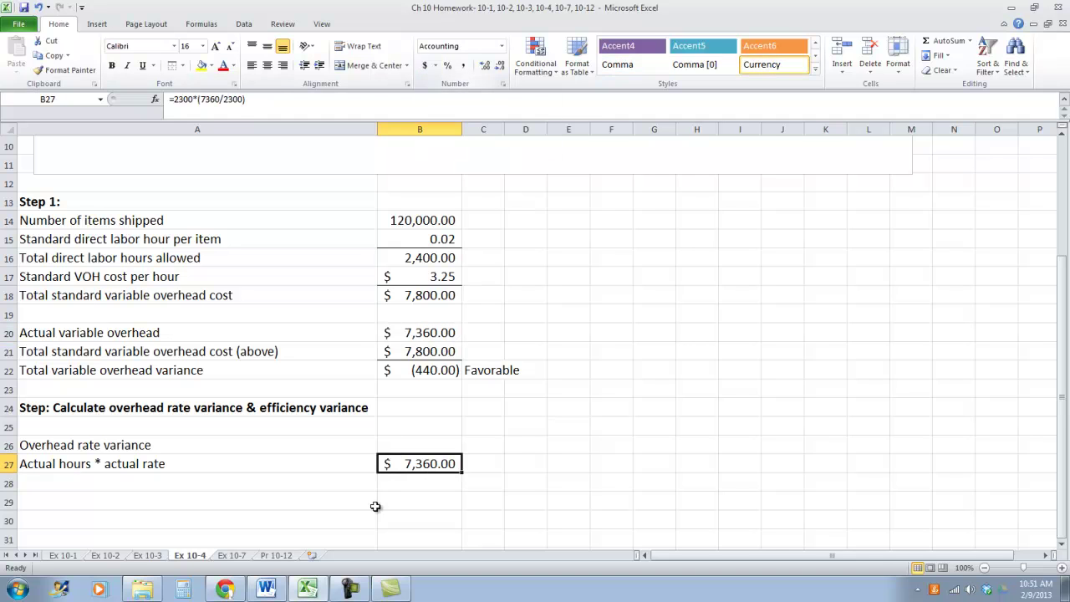
# - Calculate the actual overhead rate in cell C27 by dividing B27 by 2300
pyautogui.click(283, 495)
pyautogui.click(280, 478)
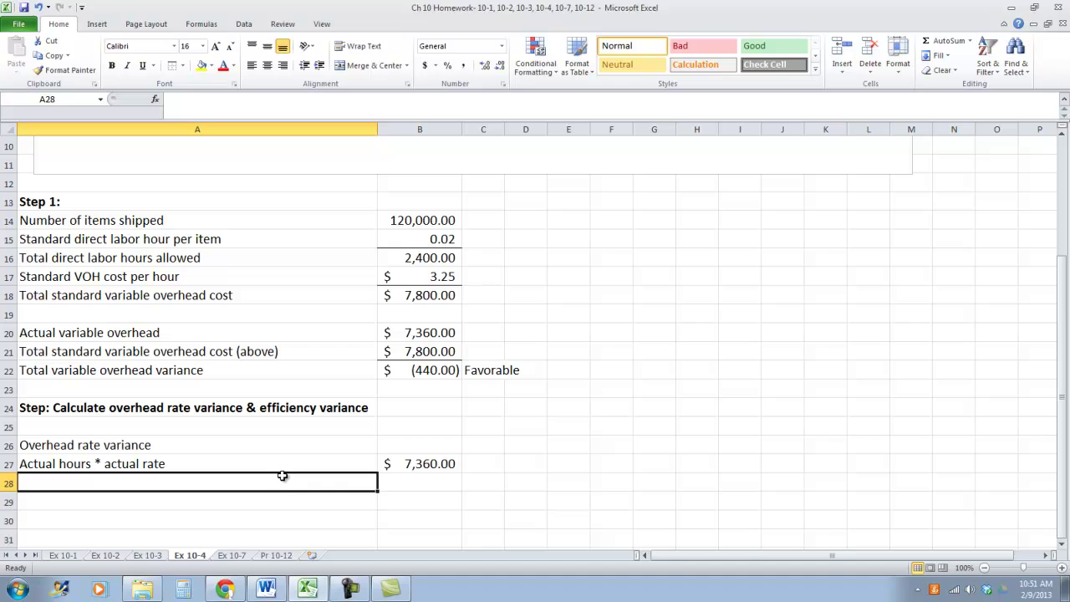
pyautogui.doubleClick(418, 464)
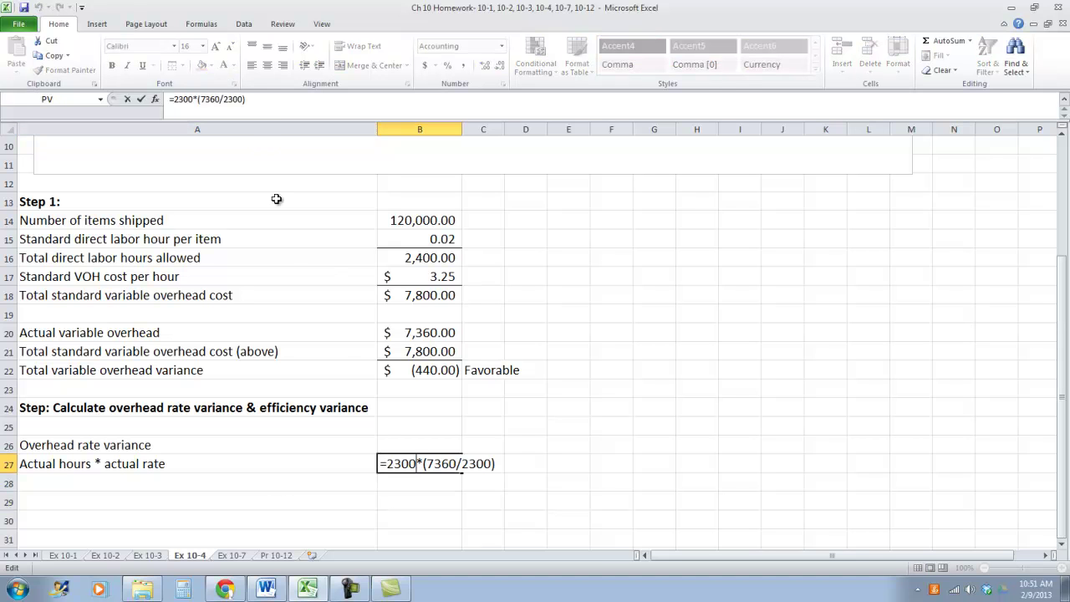
pyautogui.press('Tab')
pyautogui.write('=')
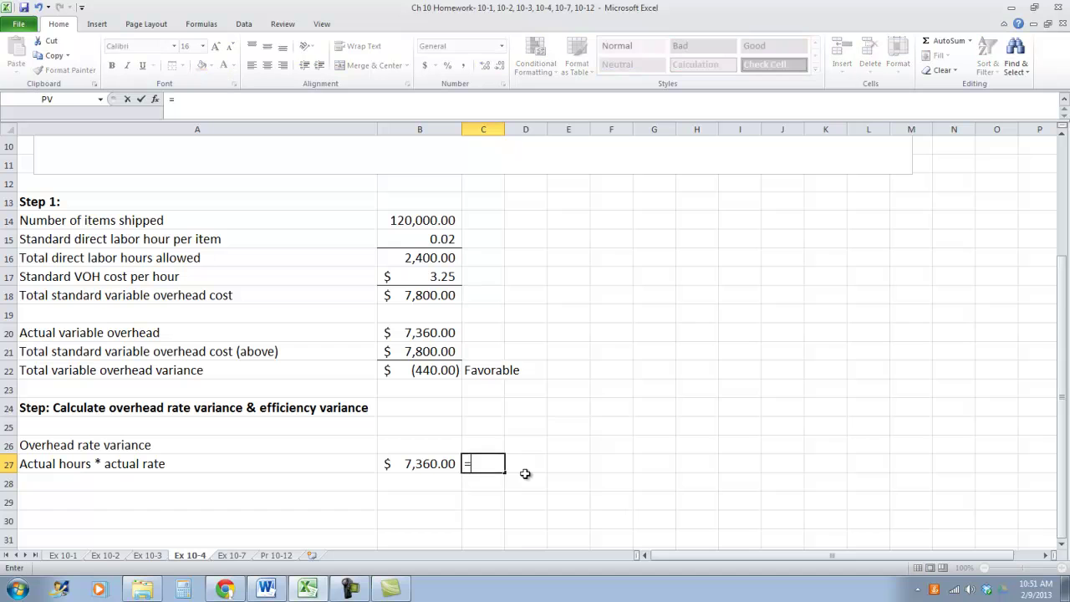
pyautogui.click(410, 461)
pyautogui.write('/')
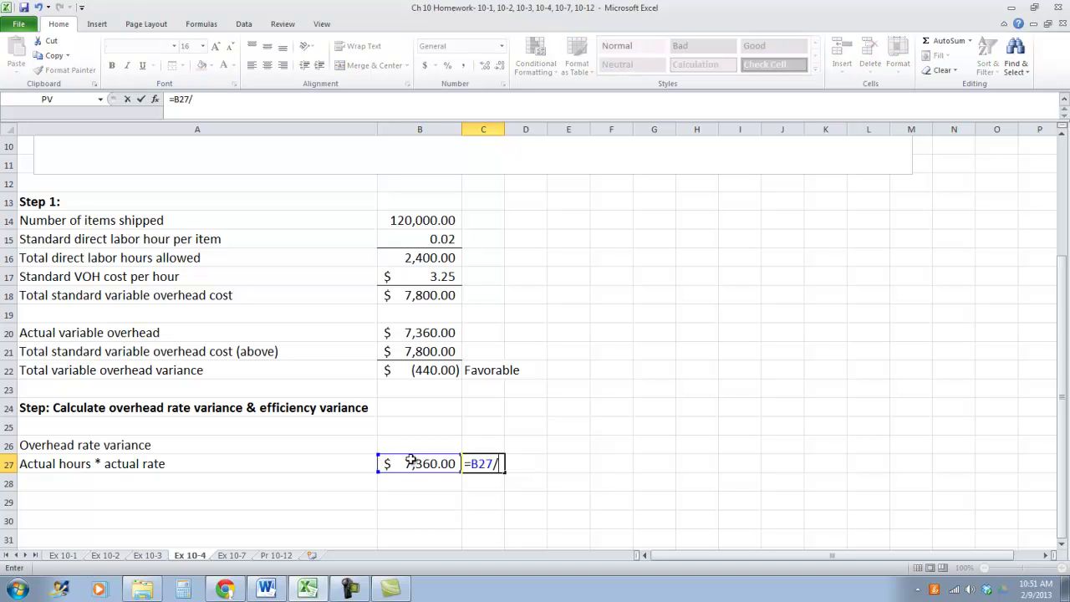
pyautogui.write('2300')
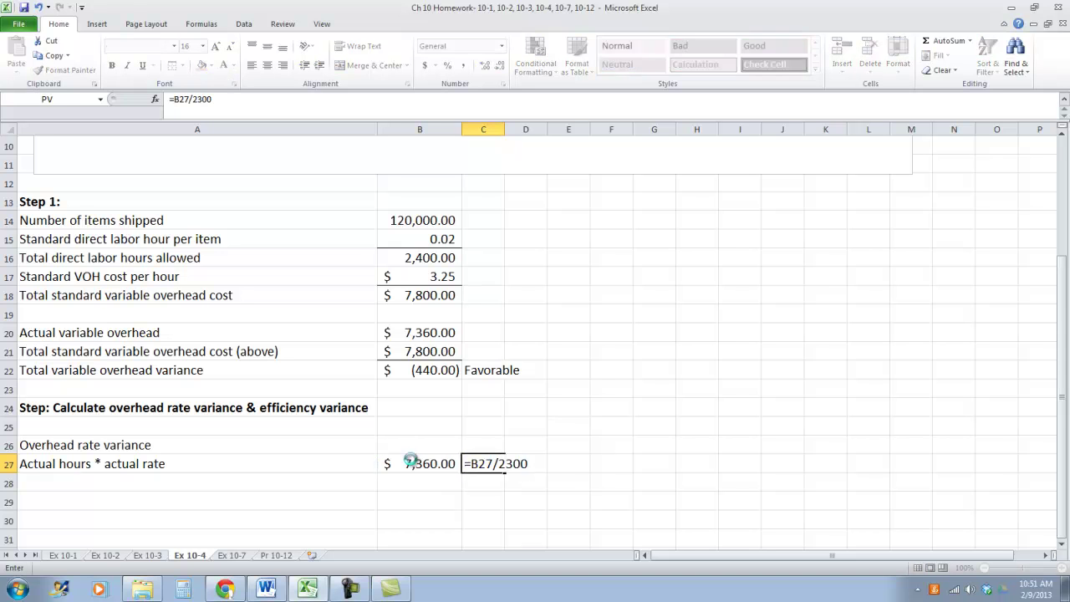
pyautogui.press('Tab')
# - Enter the note "actual overhead rate per hour" in cell D27
pyautogui.write('act')
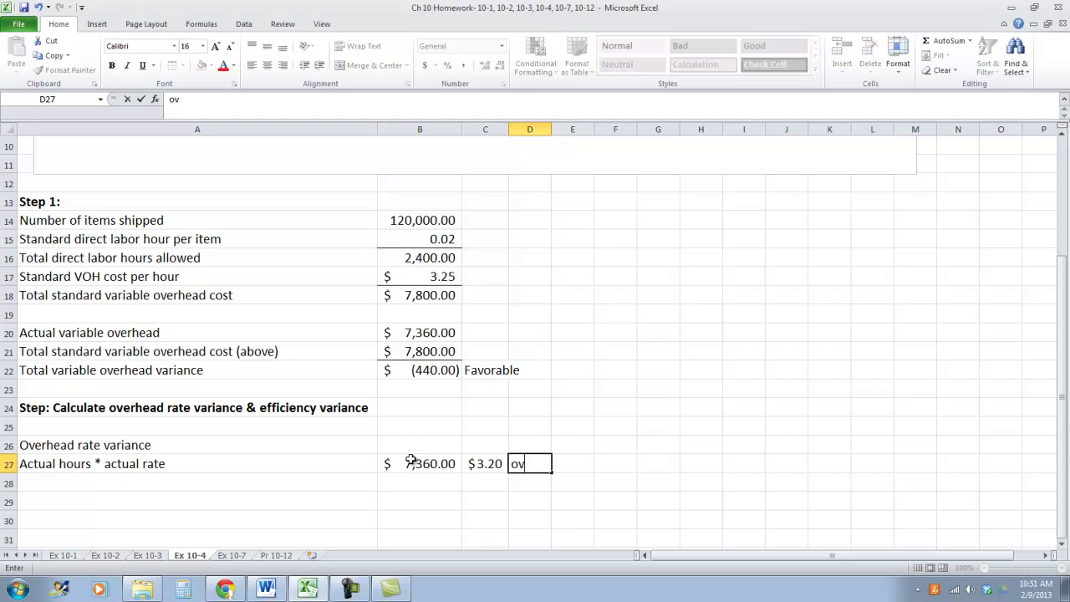
pyautogui.press('BackSpace')
pyautogui.write('tual ovverhead rate per hour')
pyautogui.press('Return')
pyautogui.press('Left')
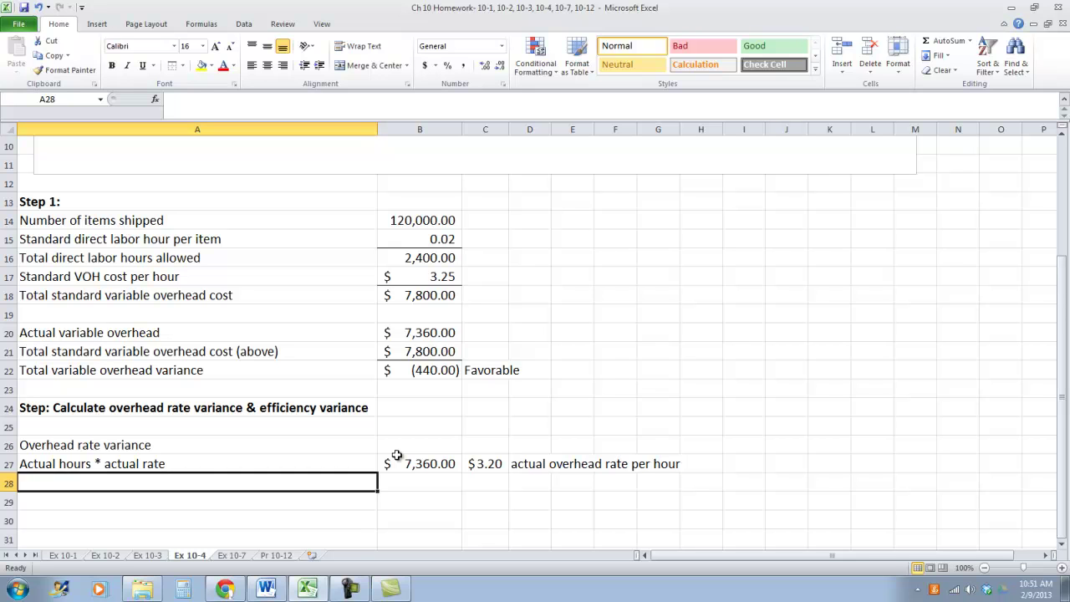
# - Fill cell A28 with the text "Actual hours * actual rate" and check the exercise statement at the start of the sheet
pyautogui.write('act')
pyautogui.press('BackSpace')
pyautogui.press('BackSpace')
pyautogui.press('BackSpace')
pyautogui.press('BackSpace')
pyautogui.write('Actual hours')
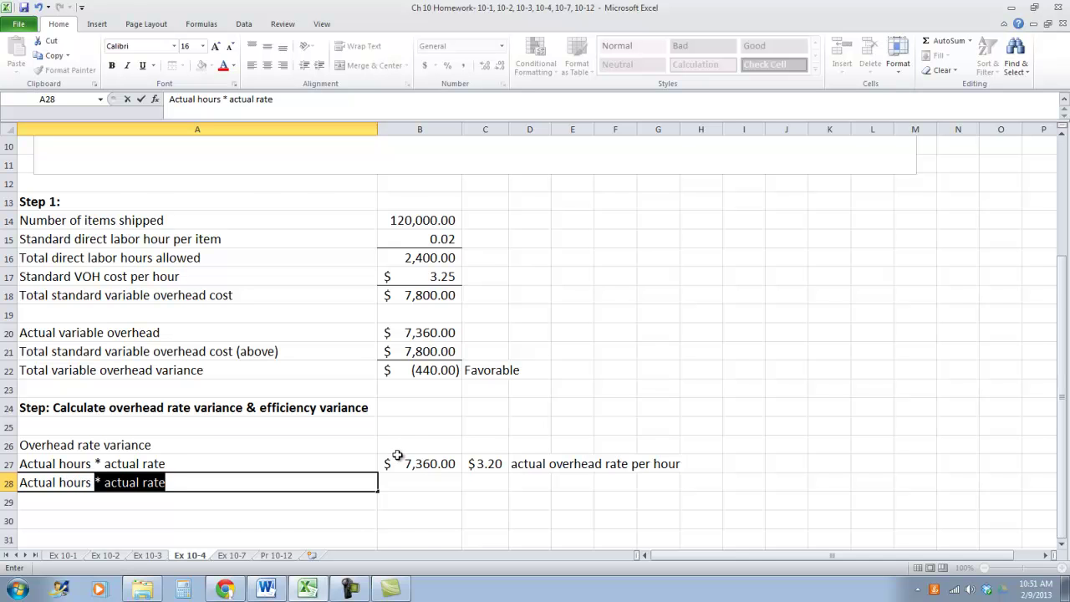
pyautogui.press('Escape')
pyautogui.hotkey('ctrl', 'Home')
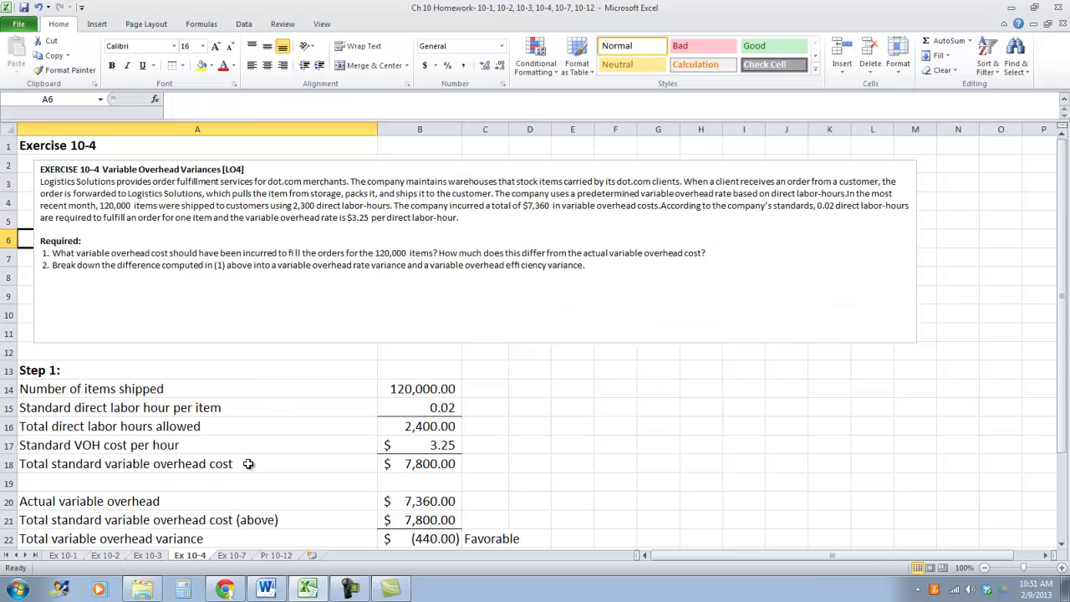
# - Change the label in cell A28 to "Actual hours * standard rate"
pyautogui.scroll(-5, 250, 464)
pyautogui.click(197, 368)
pyautogui.doubleClick(197, 368)
pyautogui.press('BackSpace')
pyautogui.press('BackSpace')
pyautogui.press('BackSpace')
pyautogui.press('BackSpace')
pyautogui.press('BackSpace')
pyautogui.press('BackSpace')
pyautogui.press('BackSpace')
pyautogui.press('BackSpace')
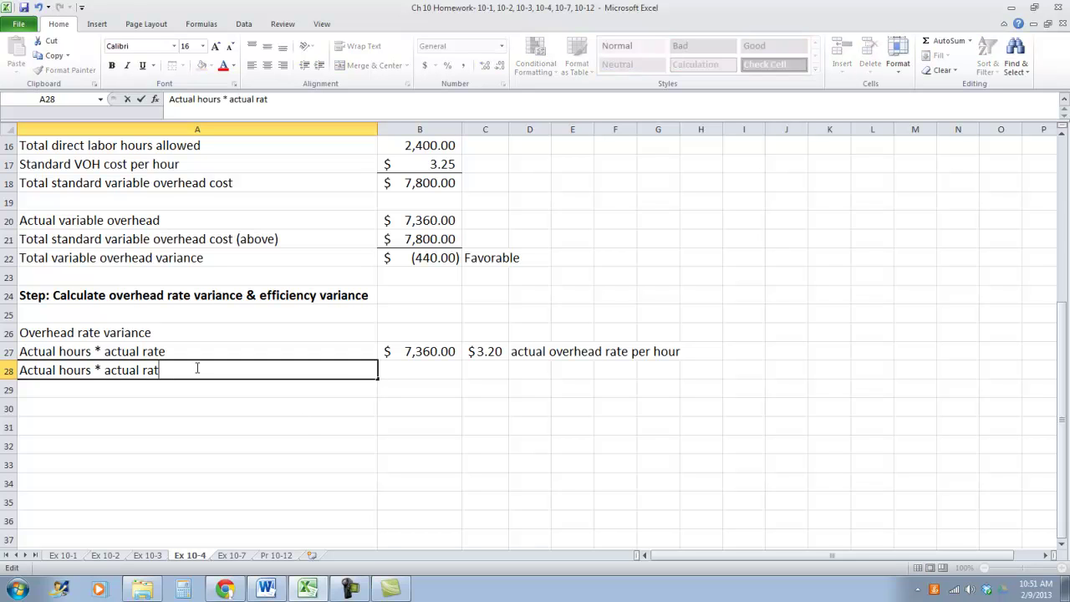
pyautogui.press('BackSpace')
pyautogui.press('BackSpace')
pyautogui.press('BackSpace')
pyautogui.write('stan')
pyautogui.press('BackSpace')
pyautogui.write('andard rate')
pyautogui.press('Tab')
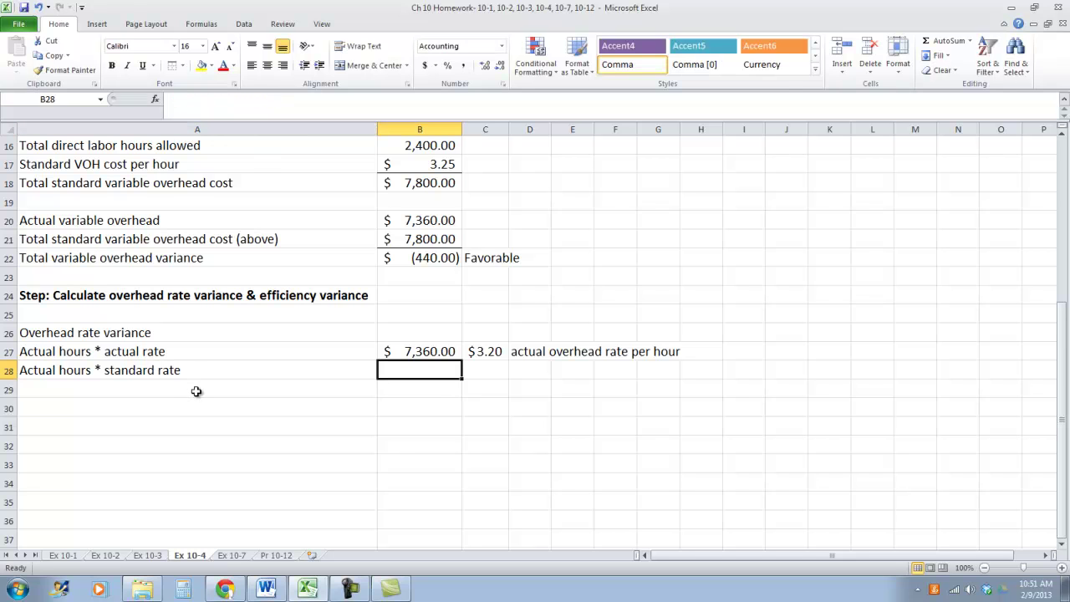
# - Calculate actual hours times standard rate in cell B28 with =2300*B17 and format it as a dollar accounting amount
pyautogui.write('=2300*')
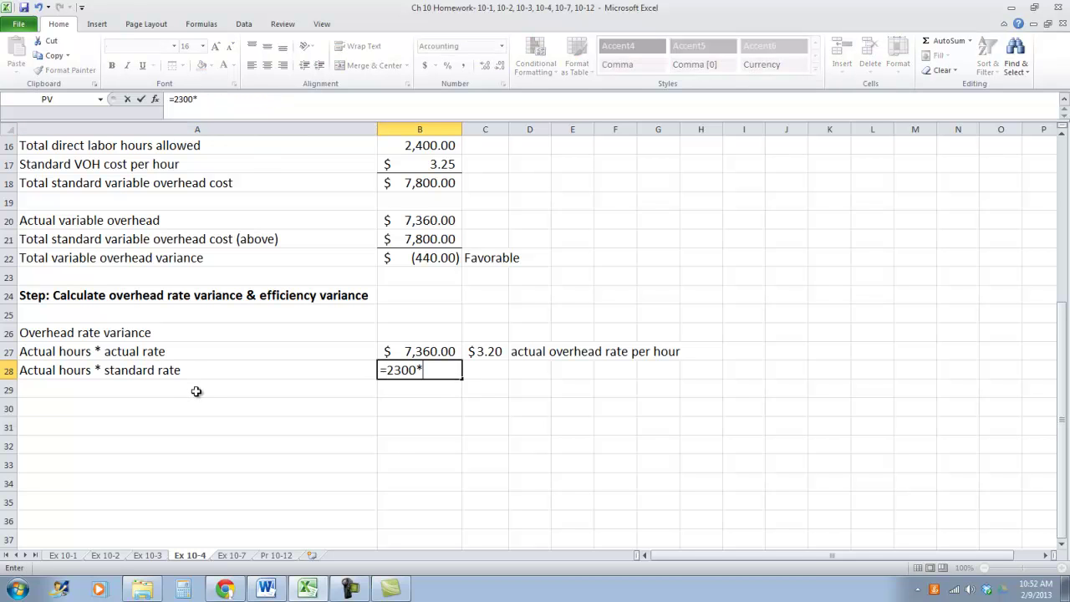
pyautogui.click(420, 164)
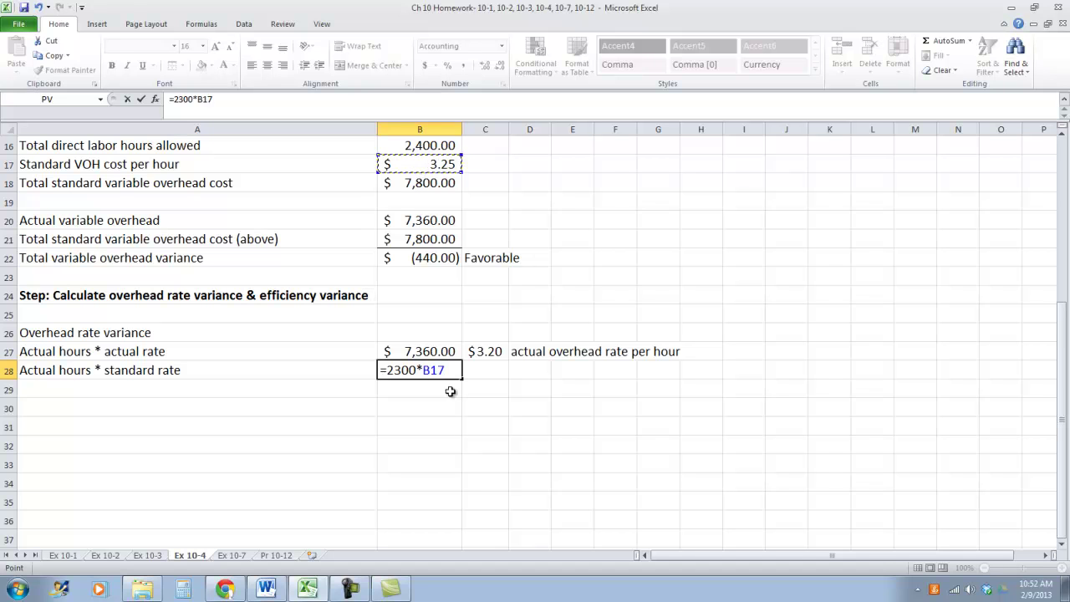
pyautogui.press('Tab')
pyautogui.click(418, 370)
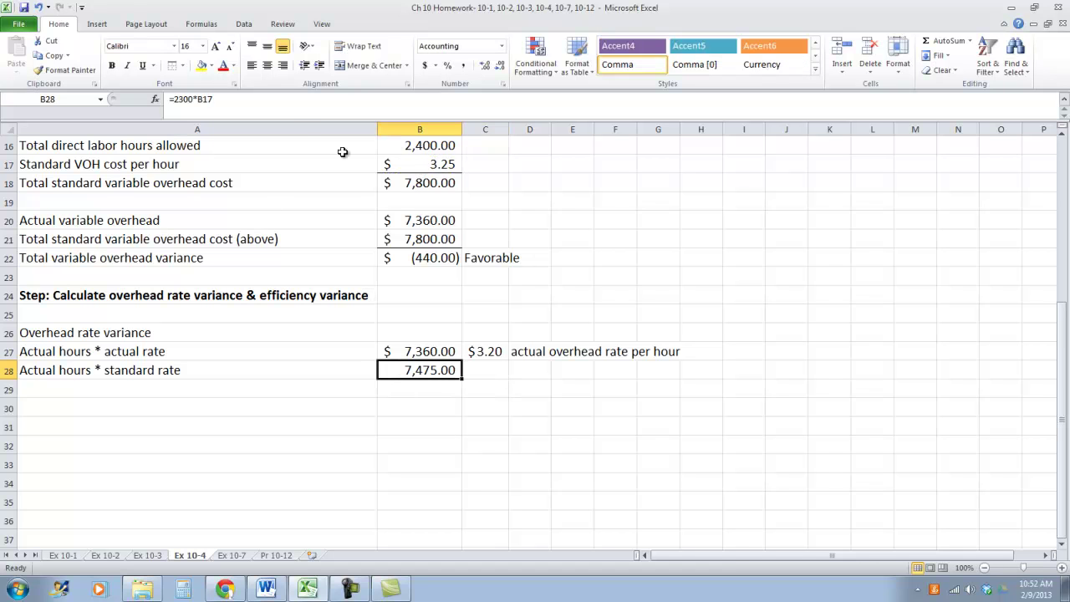
pyautogui.click(425, 65)
# - Enter the label "Overhead rate variance" in cell A29
pyautogui.click(152, 383)
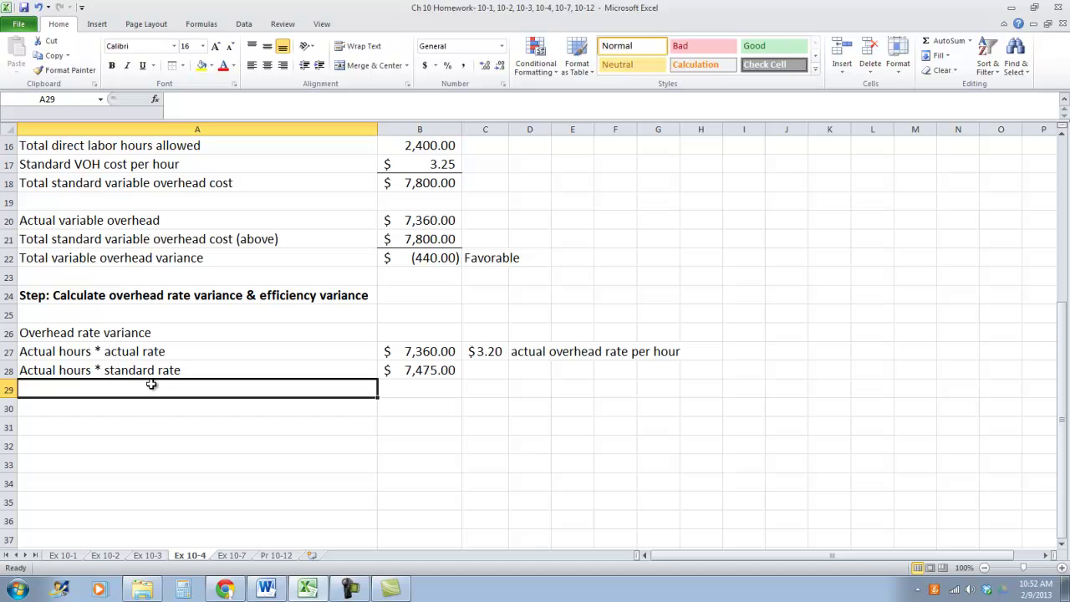
pyautogui.write('Overhead rate variance')
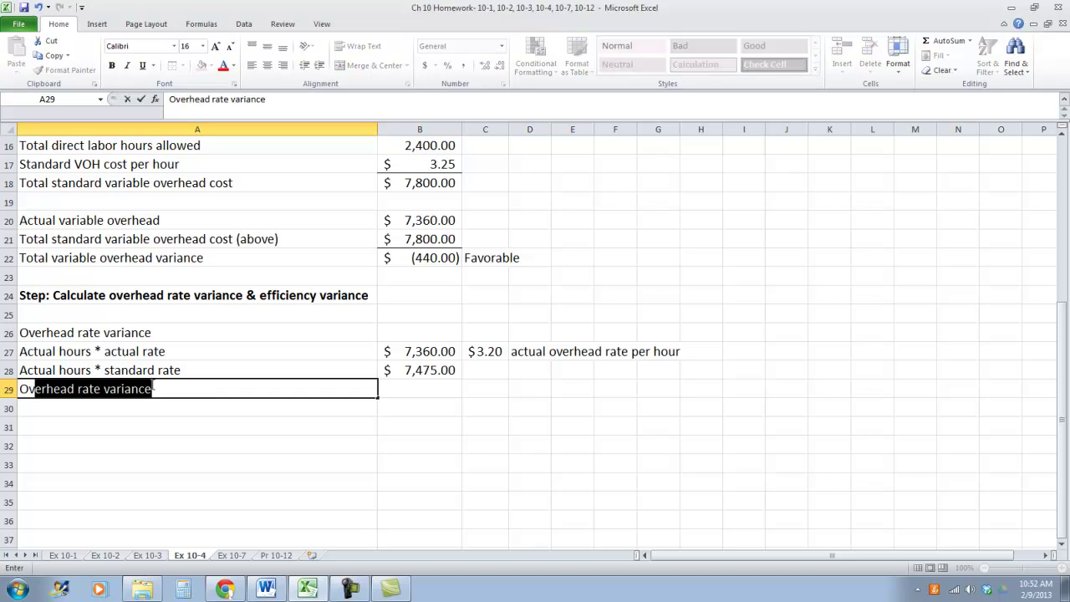
pyautogui.press('Tab')
# - Calculate the overhead rate variance in cell B29 with =B27-B28 and add a border line above it
pyautogui.write('=')
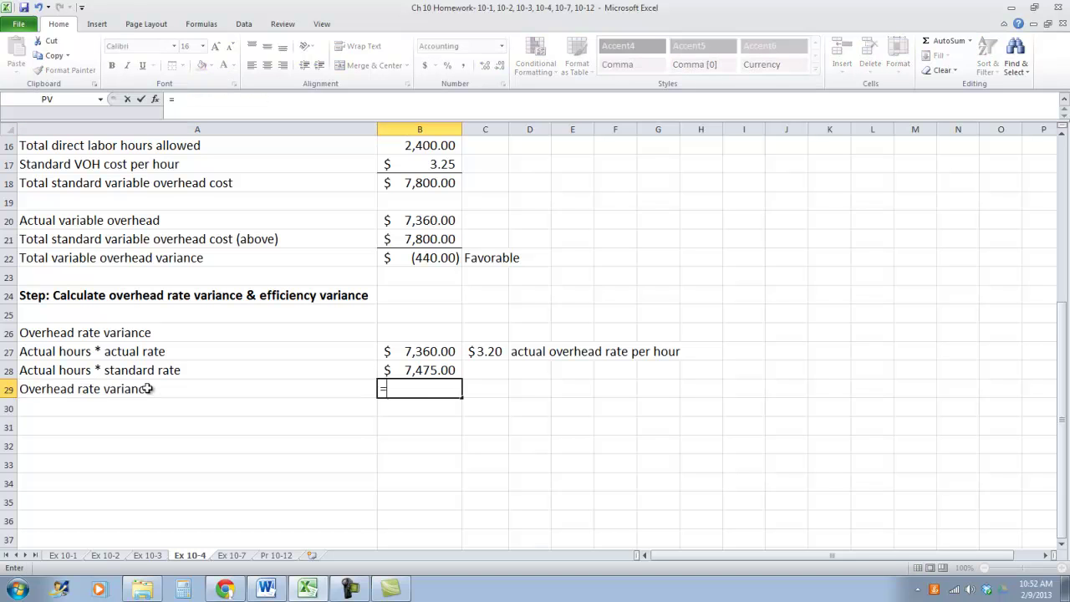
pyautogui.click(390, 352)
pyautogui.write('-')
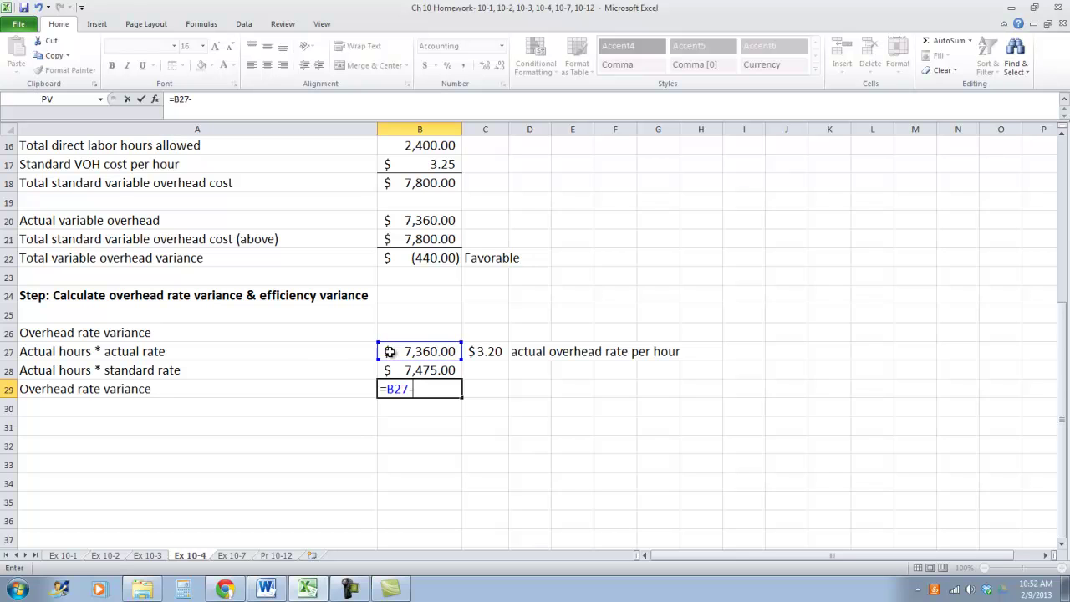
pyautogui.click(409, 370)
pyautogui.press('Return')
pyautogui.click(415, 382)
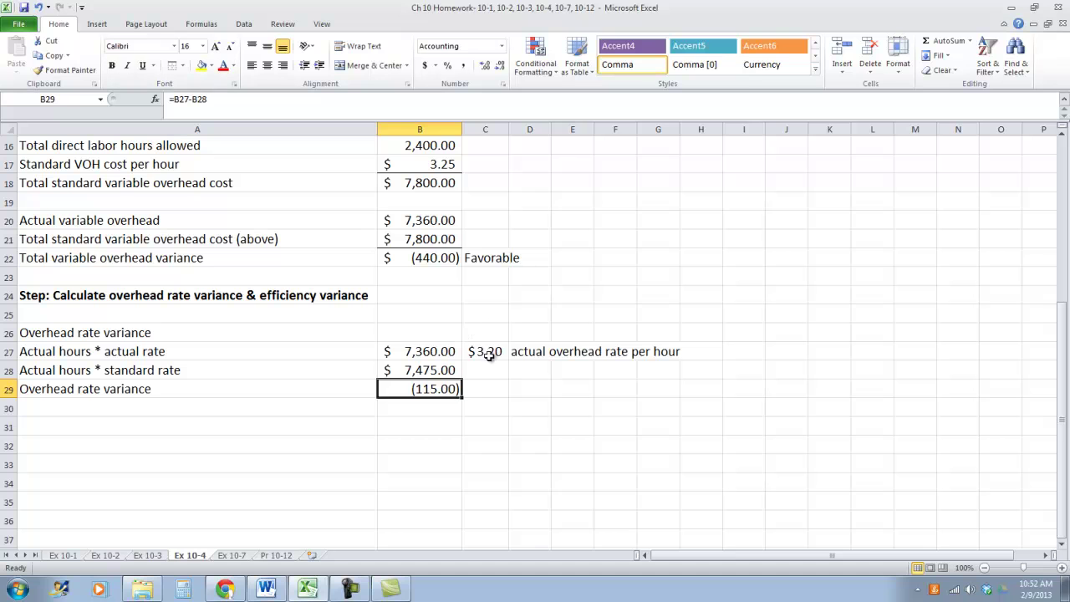
# - Mark the overhead rate variance as "Favorable" in cell C29
pyautogui.click(481, 387)
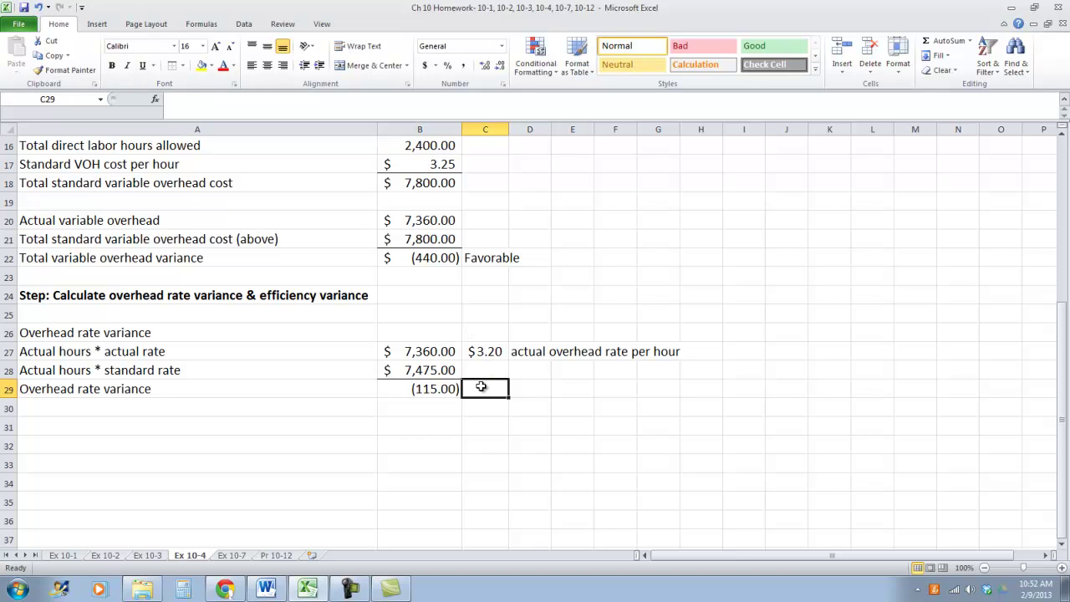
pyautogui.write('Favorable')
pyautogui.press('Return')
pyautogui.click(482, 388)
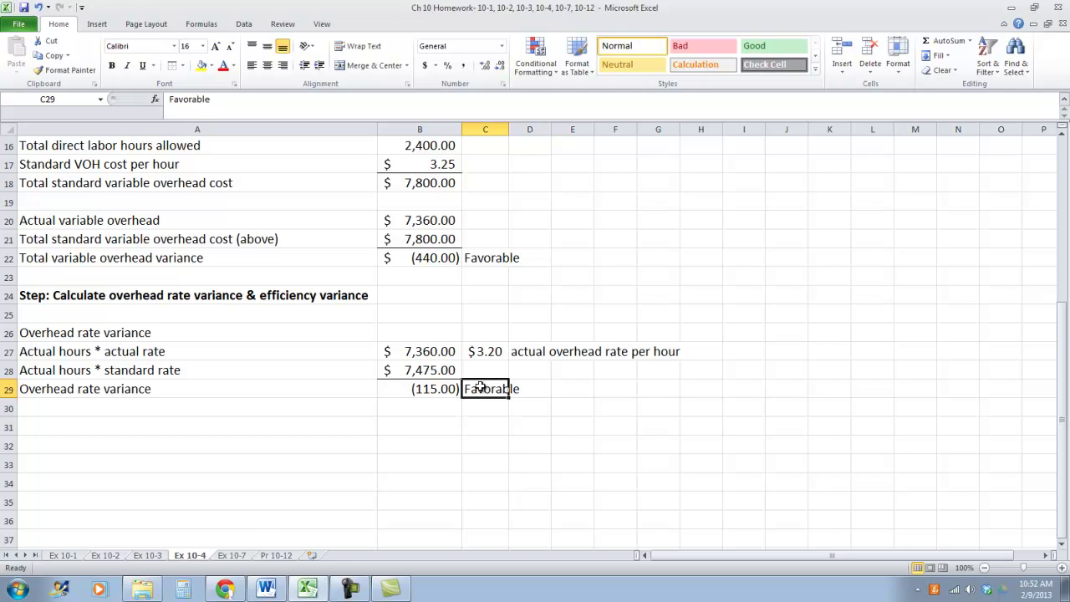
# - Enter the heading "Overhead efficiency variance" in cell A31
pyautogui.click(123, 430)
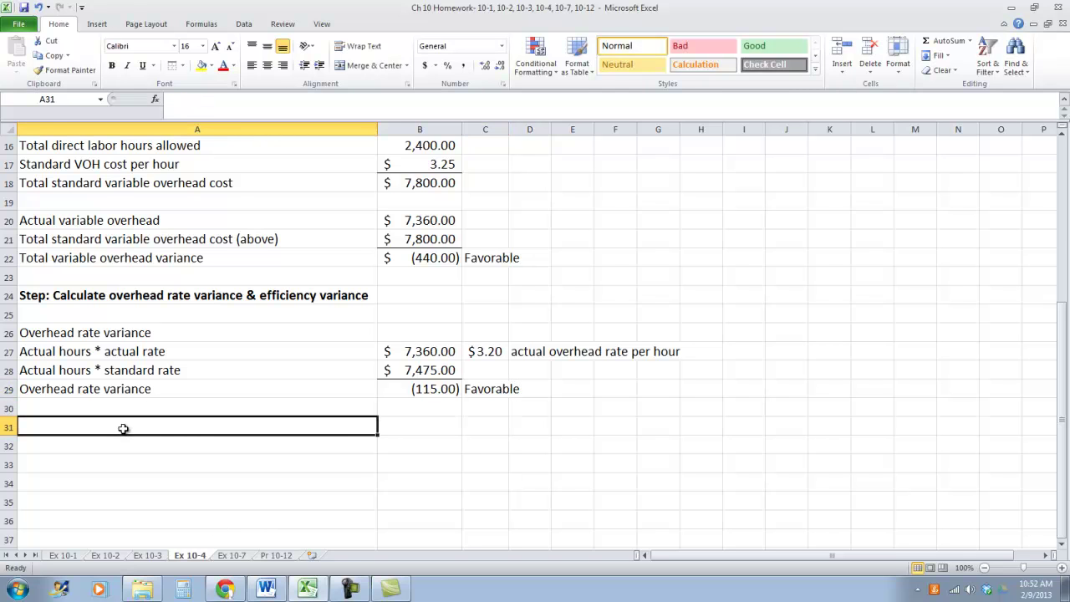
pyautogui.write('Overhead ef')
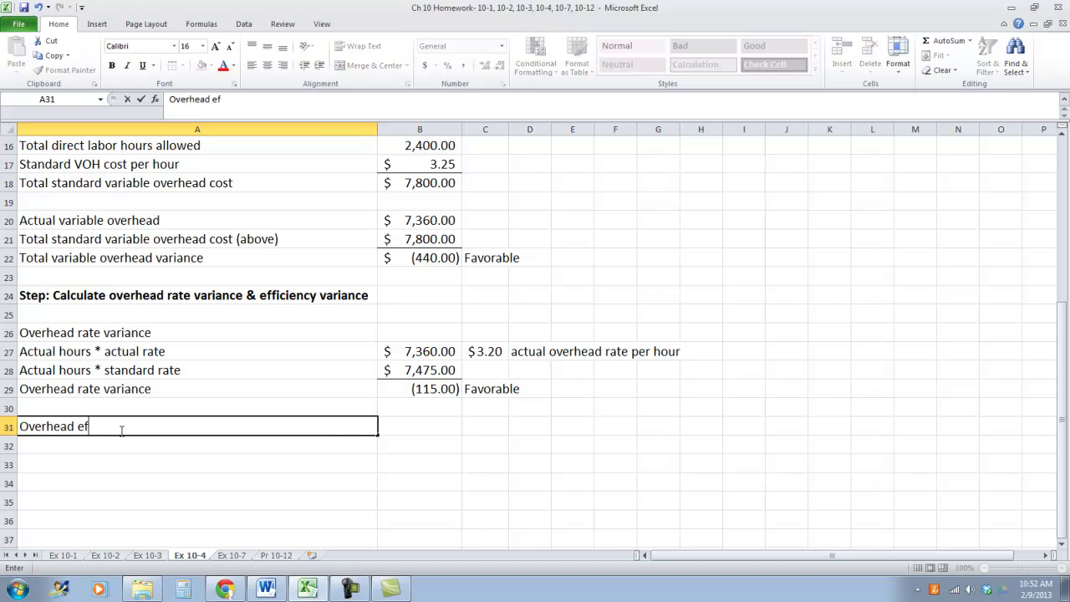
pyautogui.write('ficiency variance')
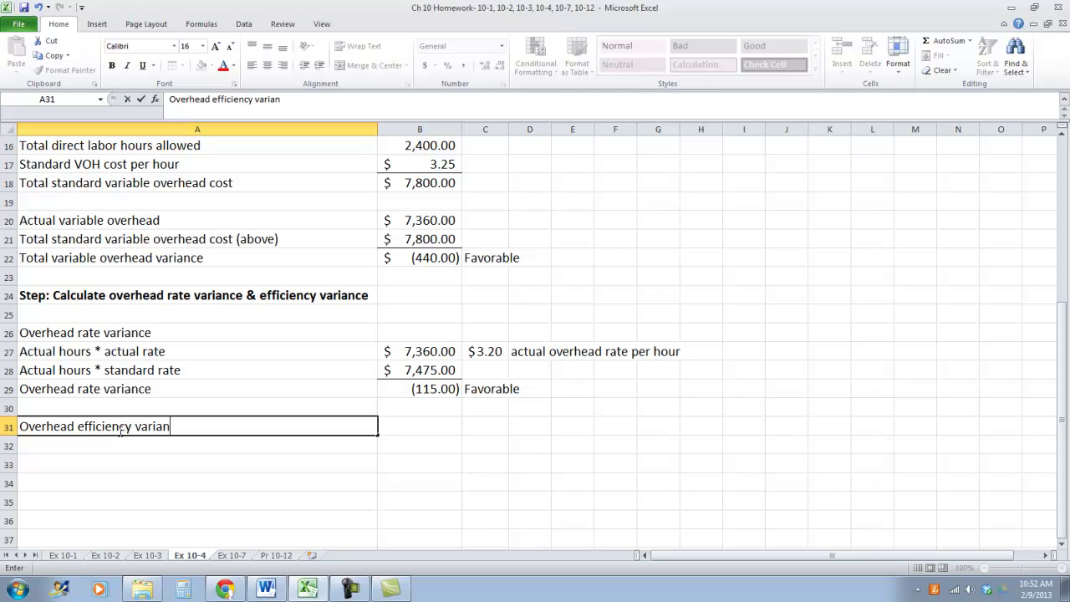
pyautogui.press('Return')
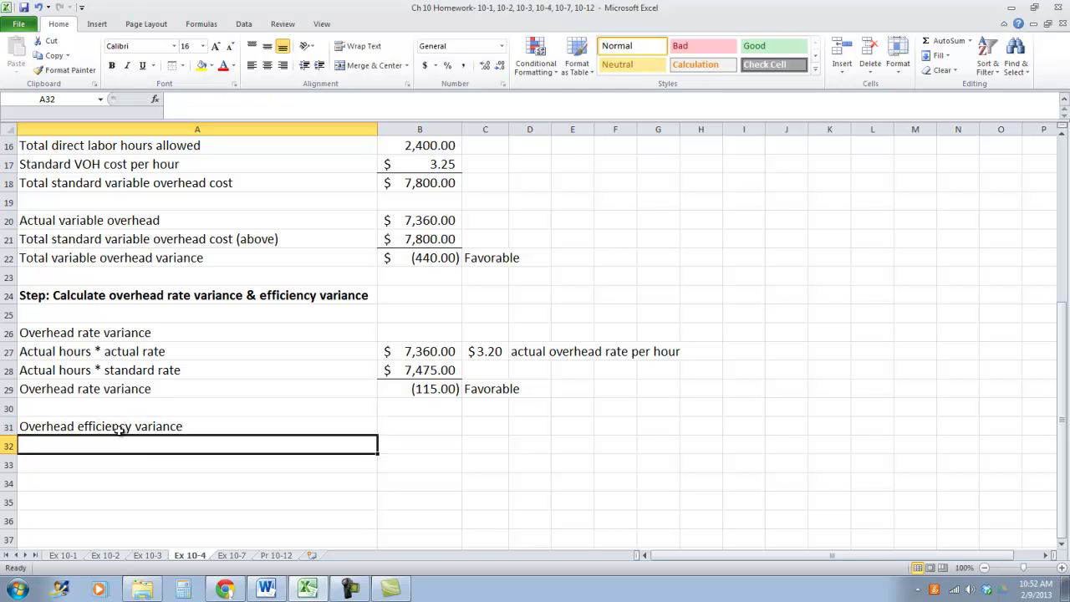
# - Copy the "Actual hours * standard rate" label from cell A28 into cell A32
pyautogui.click(146, 374)
pyautogui.hotkey('ctrl', 'c')
pyautogui.click(112, 444)
pyautogui.hotkey('ctrl', 'v')
# - Link cell B32 to the actual hours times standard rate amount with =B28
pyautogui.click(456, 443)
pyautogui.write('=')
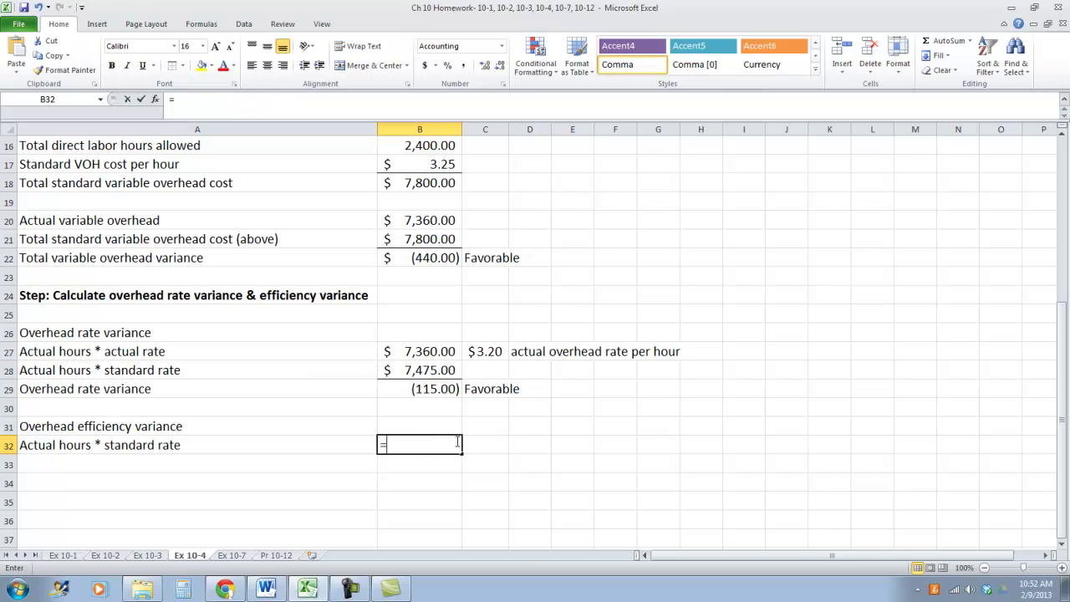
pyautogui.click(409, 374)
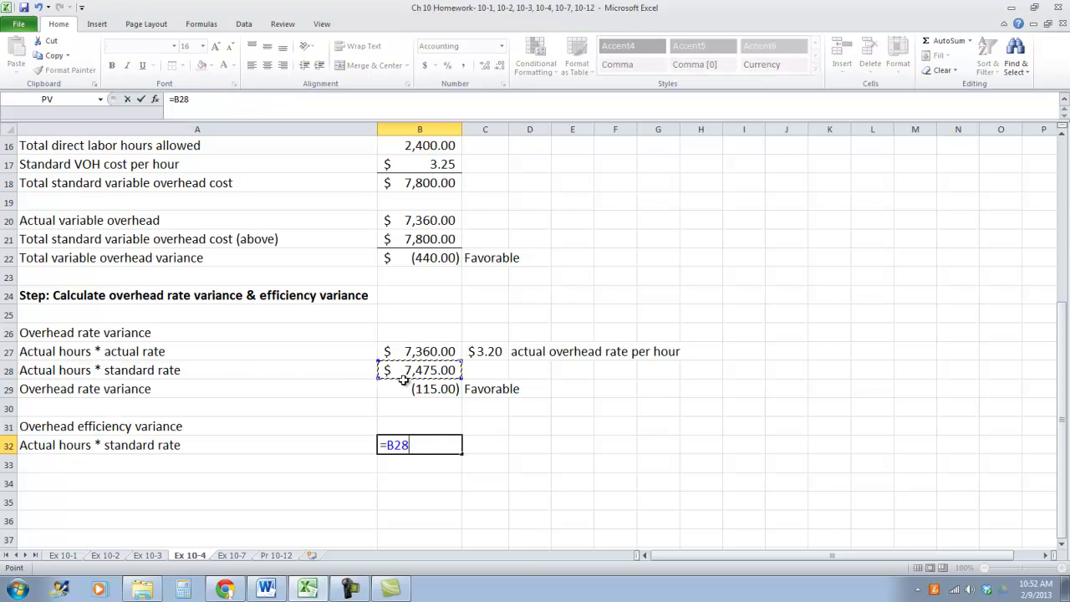
pyautogui.press('Return')
# - Enter the label "Standard hours * standard rate" in cell A33
pyautogui.write('A')
pyautogui.press('BackSpace')
pyautogui.press('BackSpace')
pyautogui.write('sTA')
pyautogui.press('BackSpace')
pyautogui.press('BackSpace')
pyautogui.press('BackSpace')
pyautogui.write('Standar')
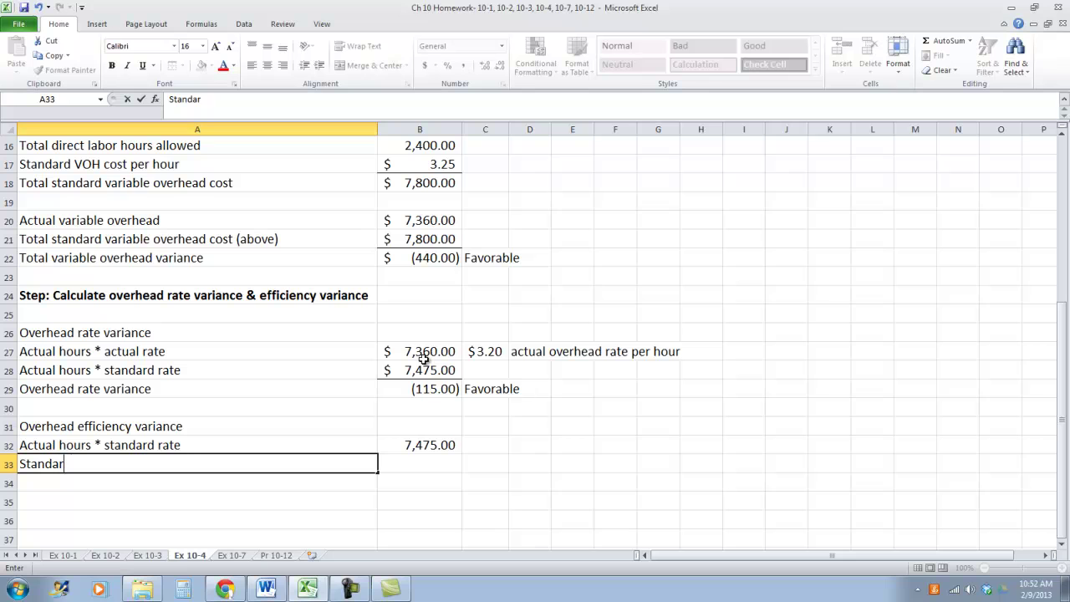
pyautogui.write('d hours ')
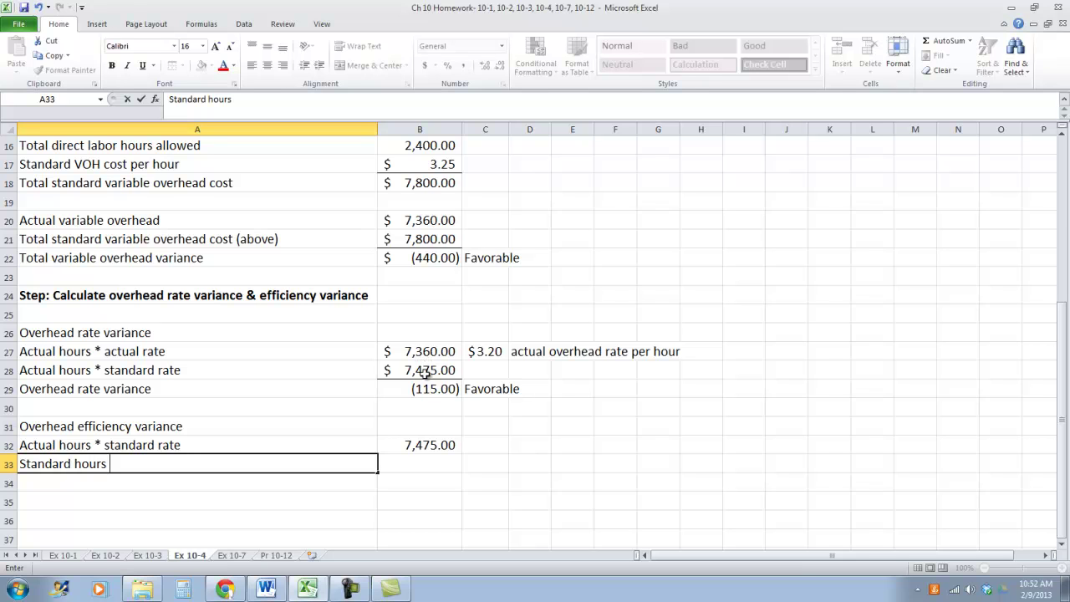
pyautogui.write('* stand')
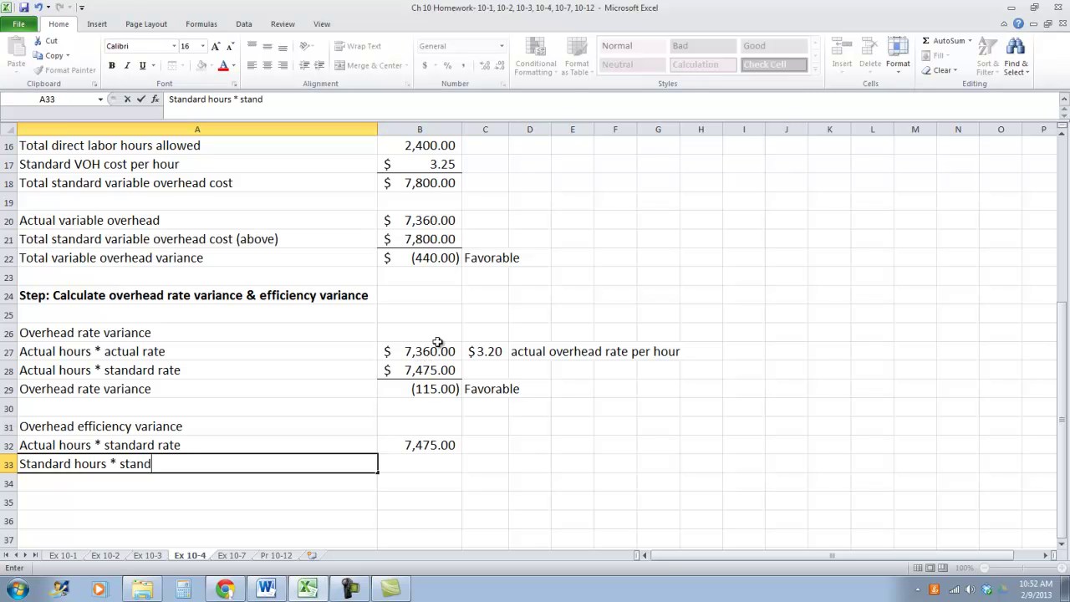
pyautogui.write('ard rate')
pyautogui.press('Tab')
# - Calculate standard hours times standard rate in B33 with =B16*B17 and apply the dollar accounting format to B32:B33
pyautogui.write('=')
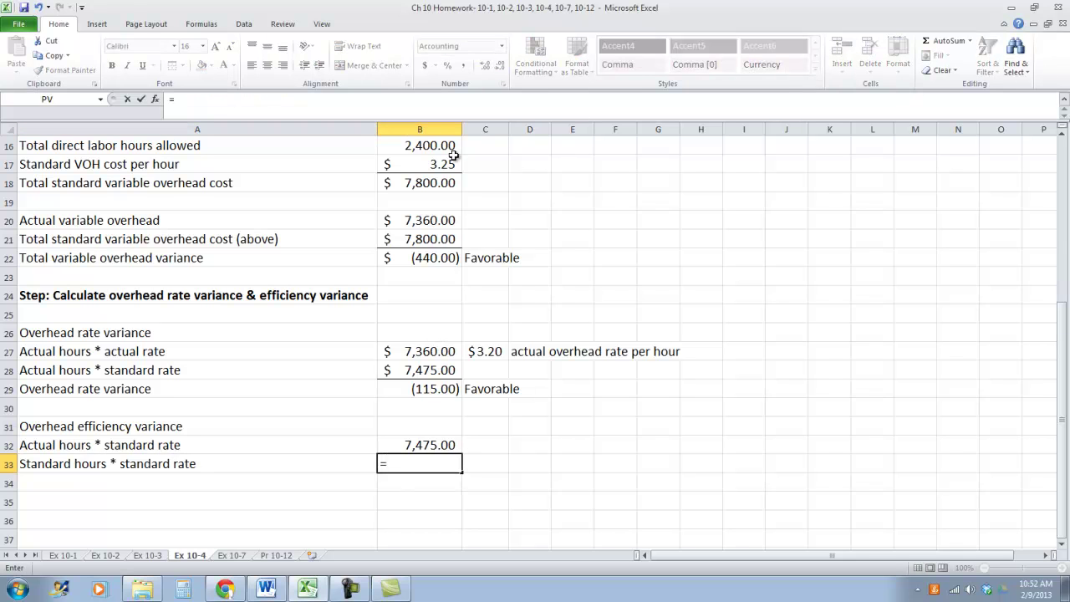
pyautogui.click(404, 150)
pyautogui.write('*')
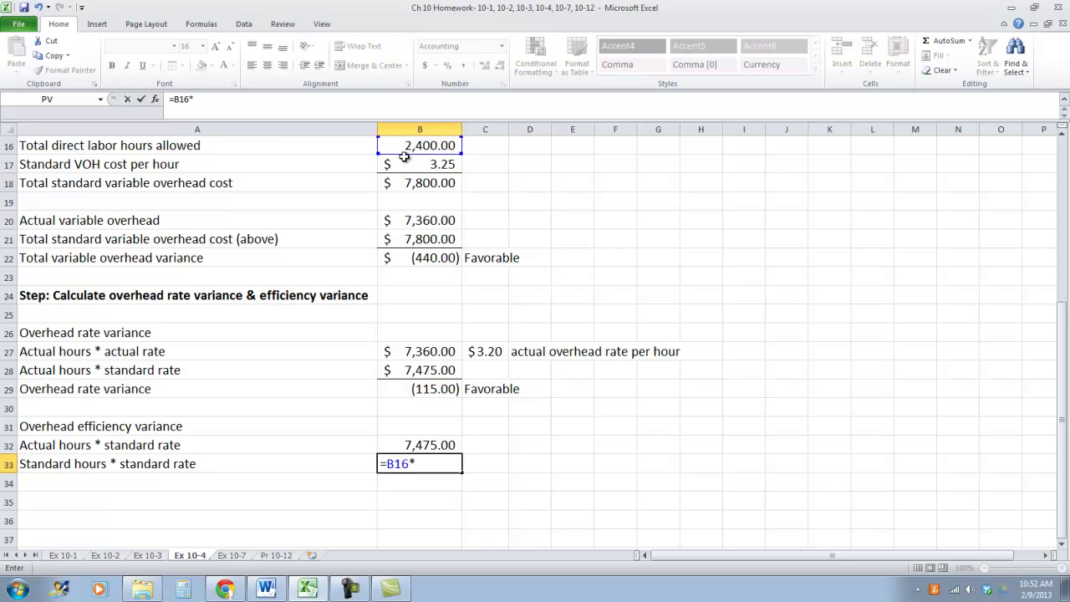
pyautogui.click(401, 165)
pyautogui.press('Tab')
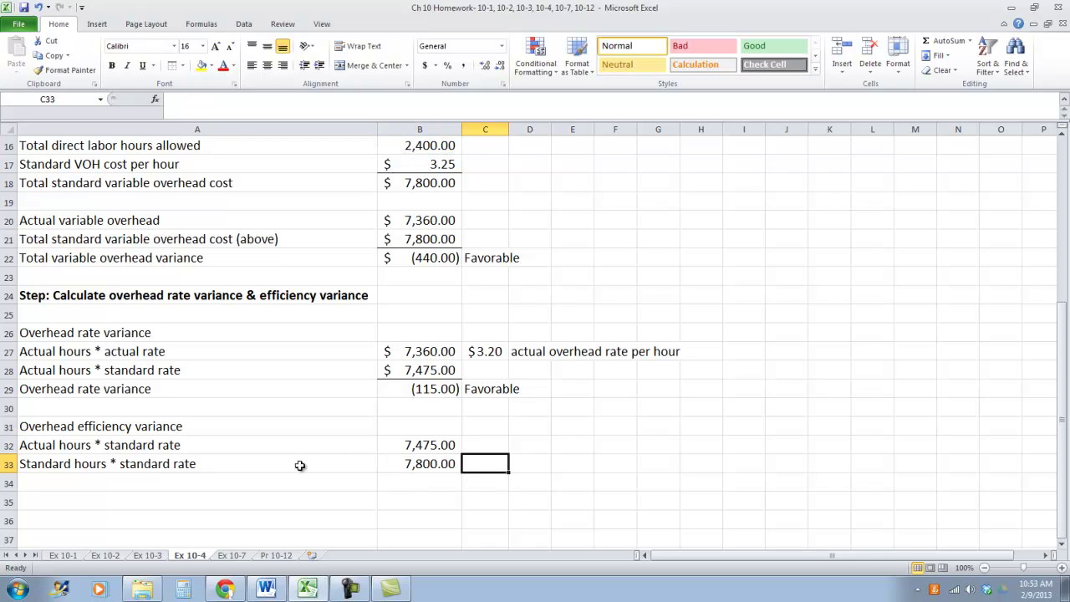
pyautogui.moveTo(407, 467); pyautogui.dragTo(420, 445)
pyautogui.click(424, 65)
# - Label cell A34 "Overhead efficiency variance" and calculate the variance in B34 with =B32-B33
pyautogui.click(199, 485)
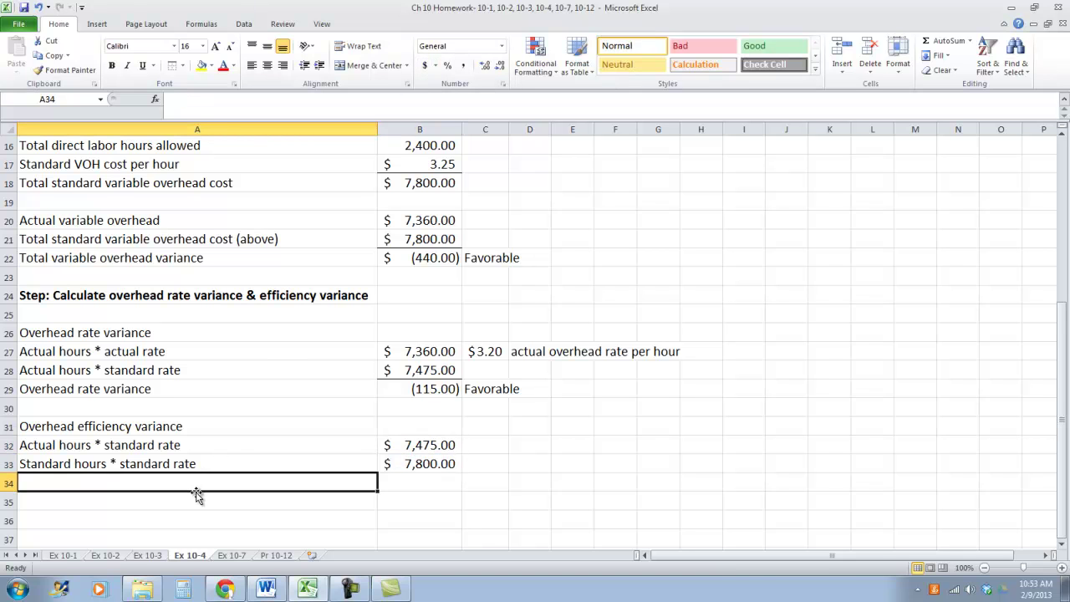
pyautogui.write('Over')
pyautogui.press('Tab')
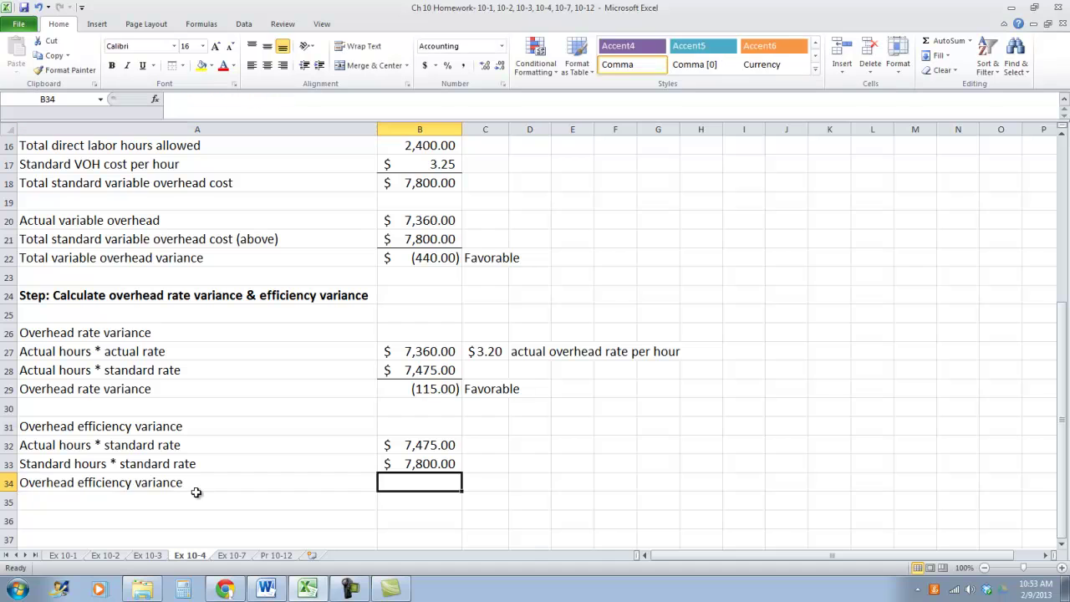
pyautogui.write('=')
pyautogui.click(424, 444)
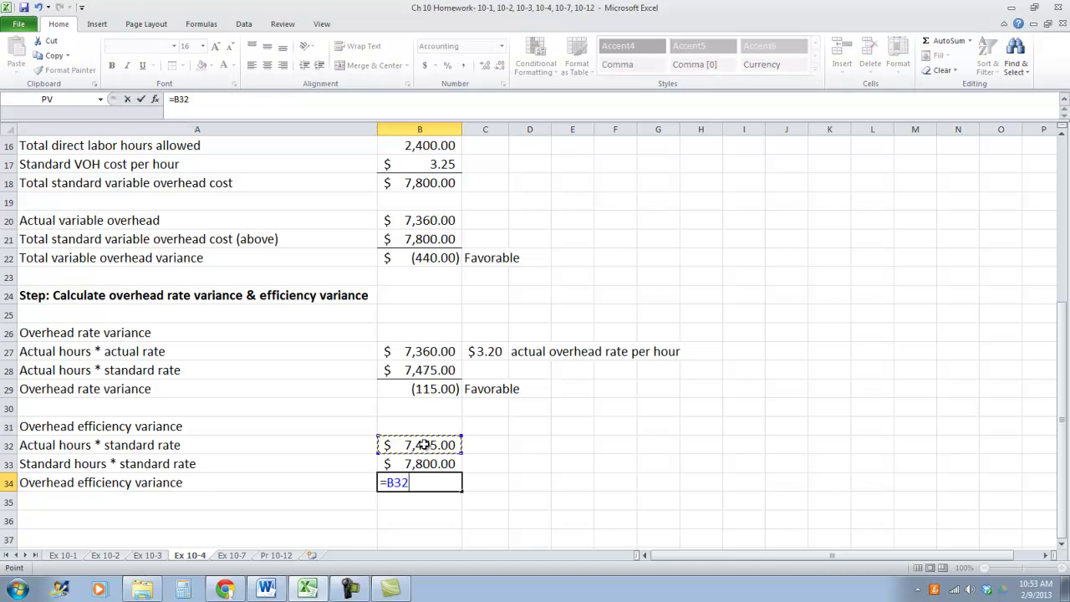
pyautogui.write('-')
pyautogui.click(420, 463)
pyautogui.press('Tab')
# - Add a top border to the efficiency variance in B34 and mark it "Favorable" in cell C34
pyautogui.click(418, 478)
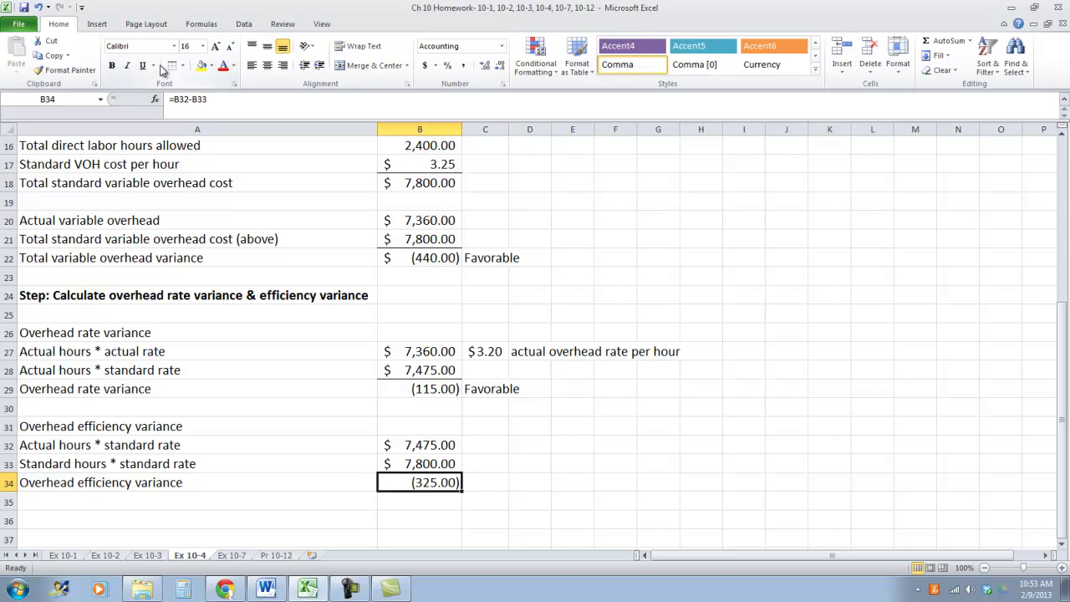
pyautogui.click(485, 486)
pyautogui.write('Favorabl')
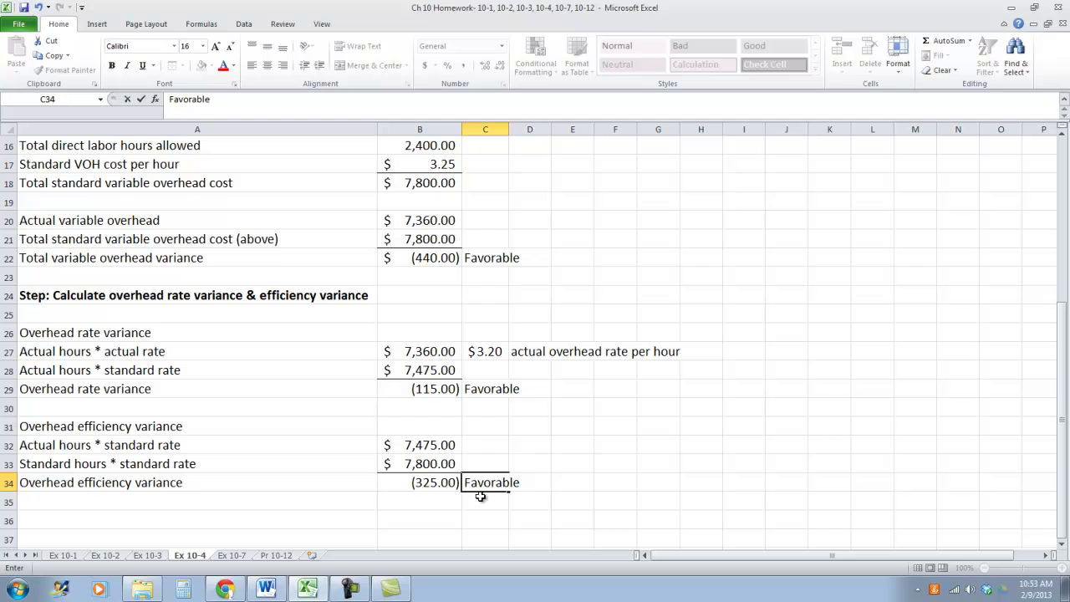
pyautogui.write('e')
pyautogui.press('Tab')
# - Widen column C to fit its text and bold the "Favorable" labels in C29 and C34
pyautogui.moveTo(502, 138); pyautogui.dragTo(544, 134)
pyautogui.click(506, 387)
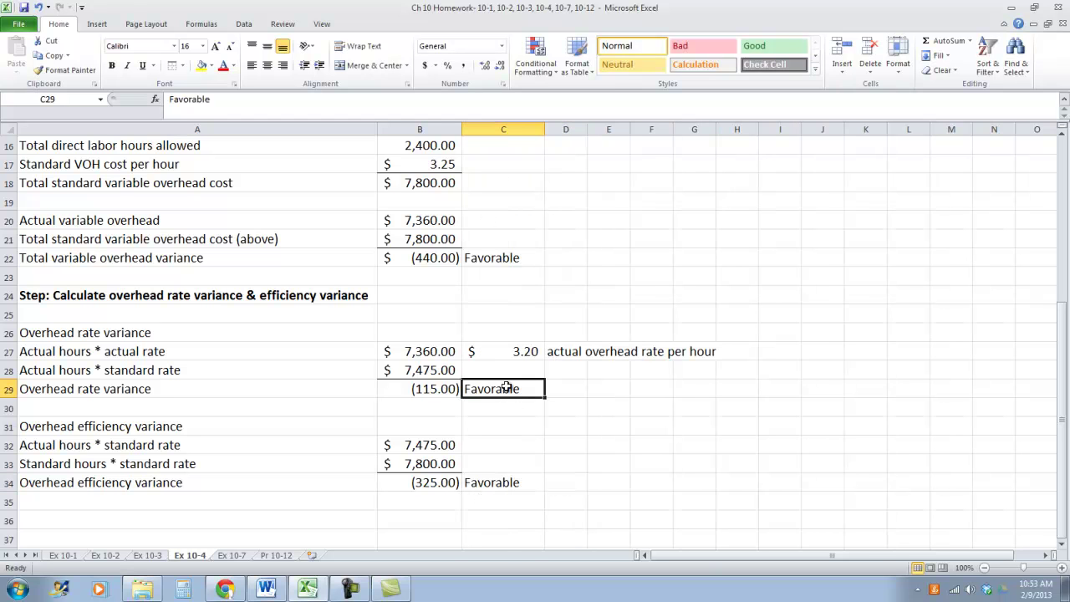
pyautogui.click(111, 65)
pyautogui.click(507, 484)
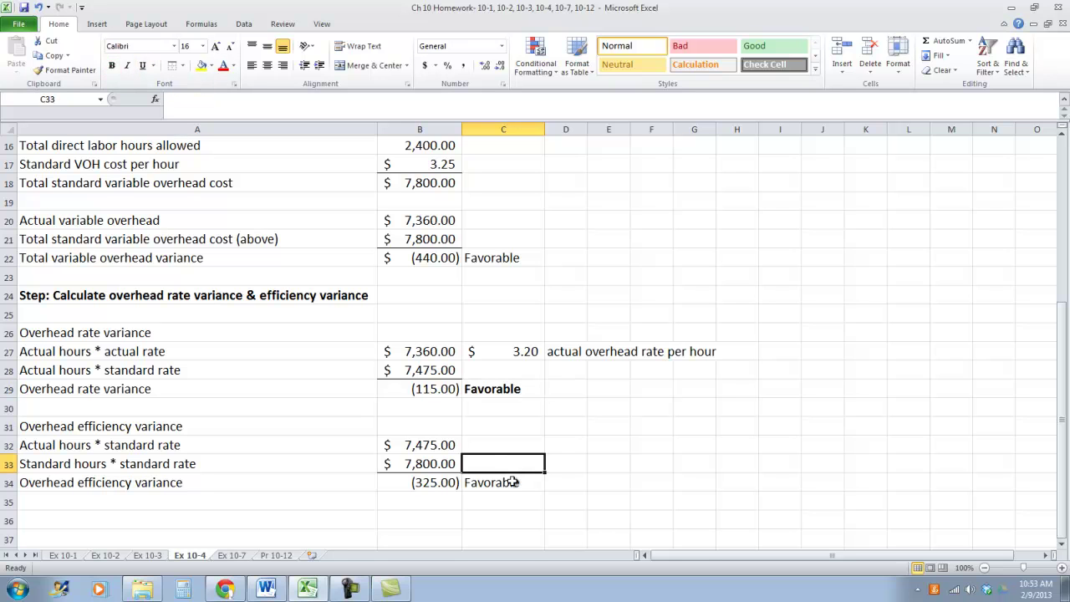
pyautogui.click(112, 65)
pyautogui.click(576, 417)
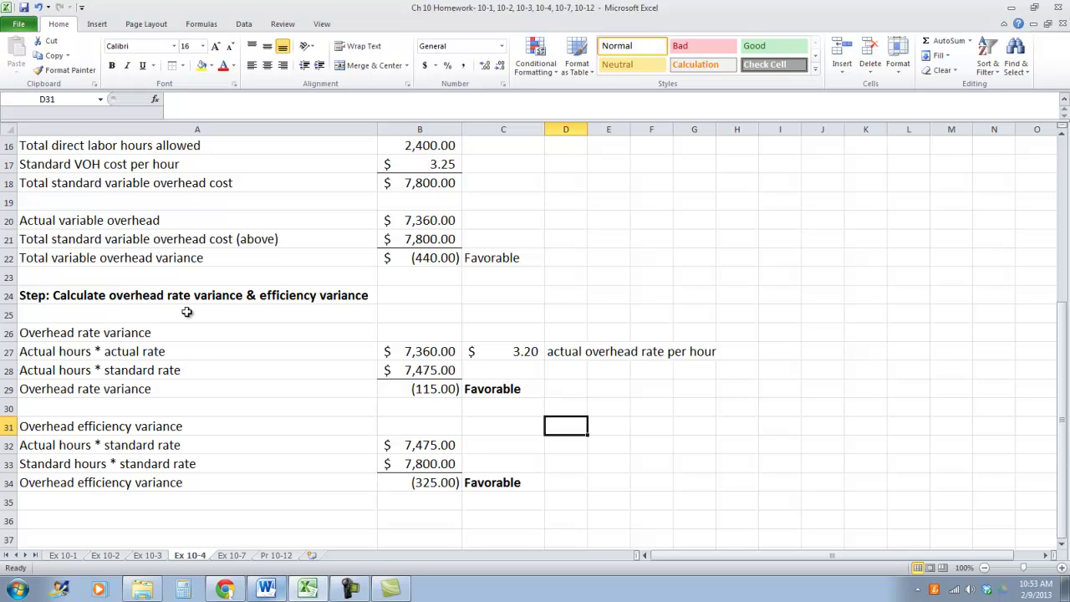
pyautogui.click(353, 589)
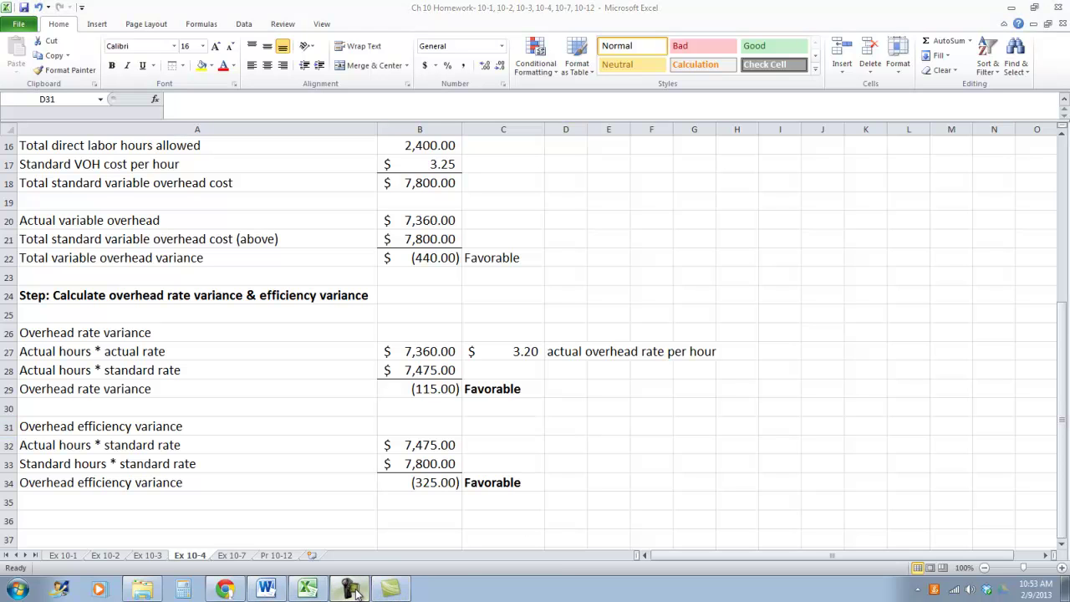